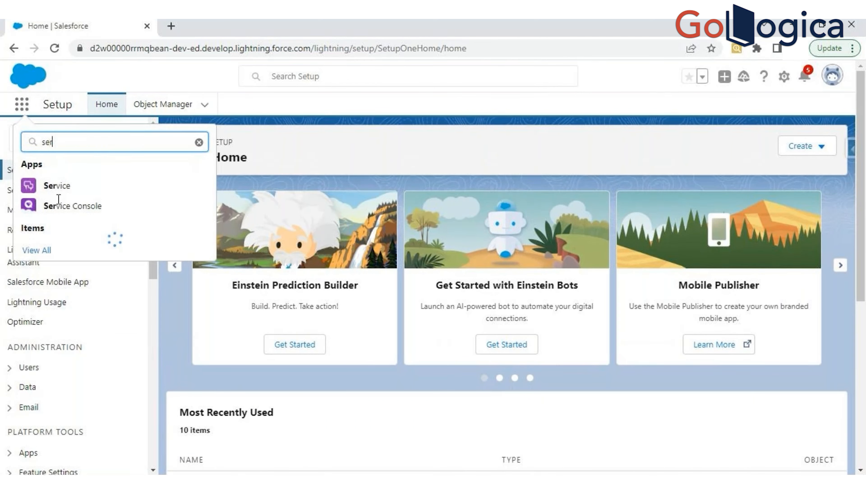
# - Search the app launcher for "service" and open the Service and Service Console apps in separate browser tabs
pyautogui.write('vice')
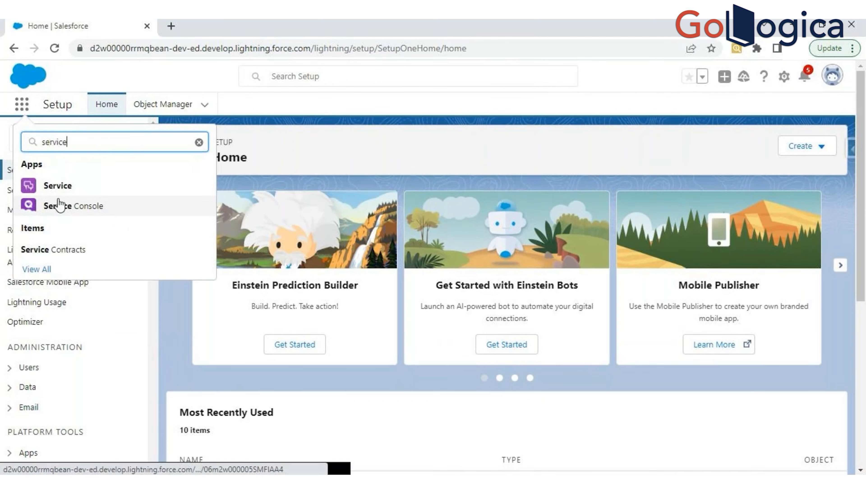
pyautogui.click(73, 185)
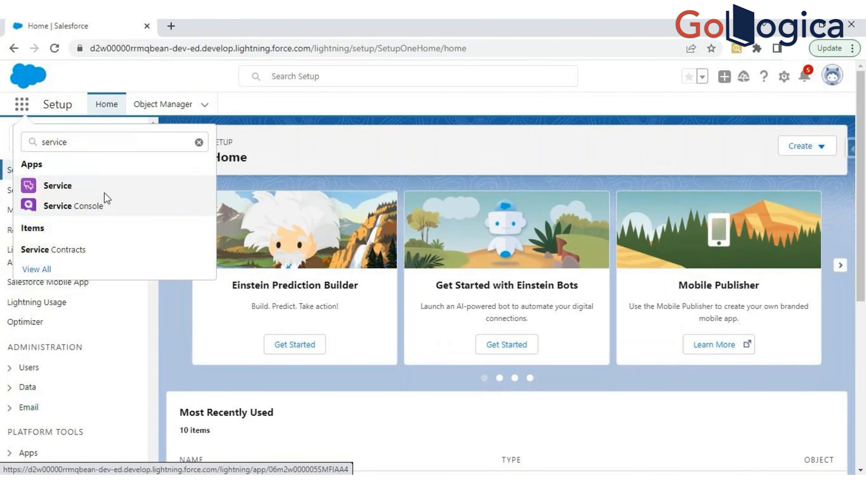
pyautogui.rightClick(59, 212)
pyautogui.click(109, 222)
pyautogui.click(261, 22)
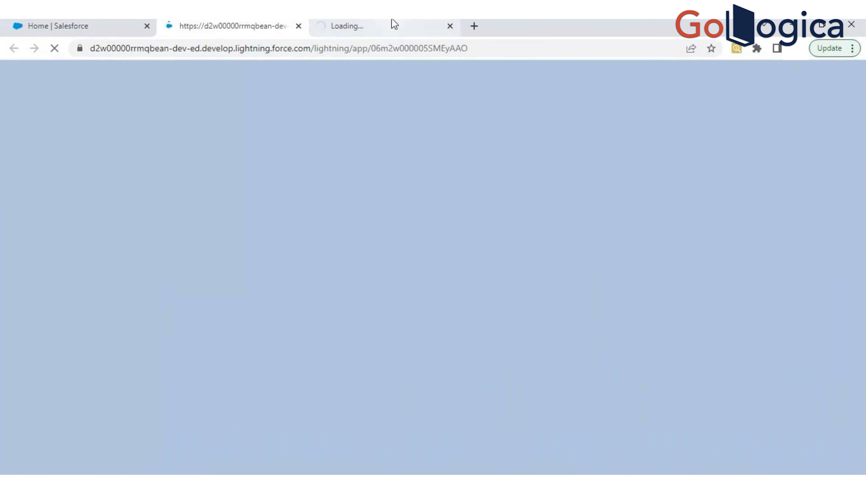
pyautogui.click(381, 23)
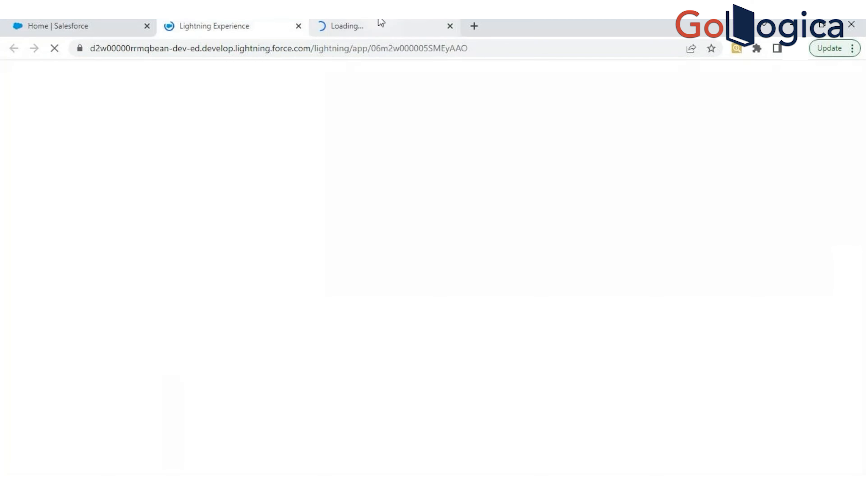
pyautogui.click(62, 24)
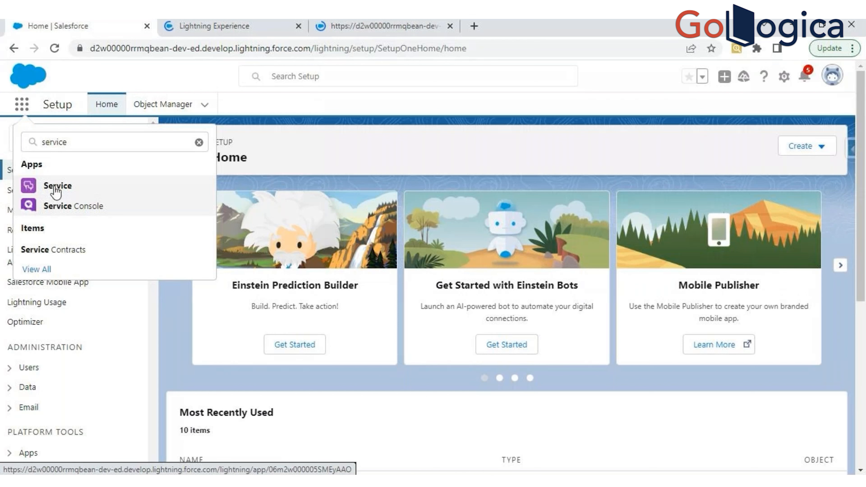
# - Open a case record from Cases in the Service app and compare its layout with the Service Console's split case view
pyautogui.click(244, 21)
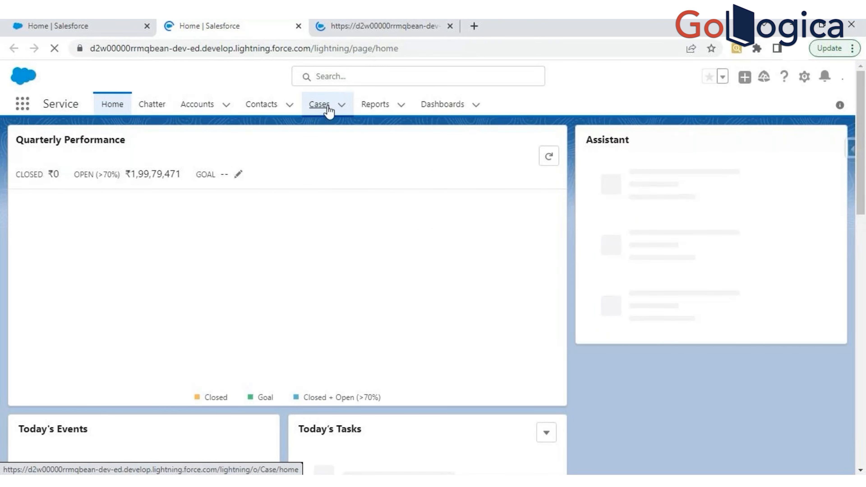
pyautogui.click(319, 104)
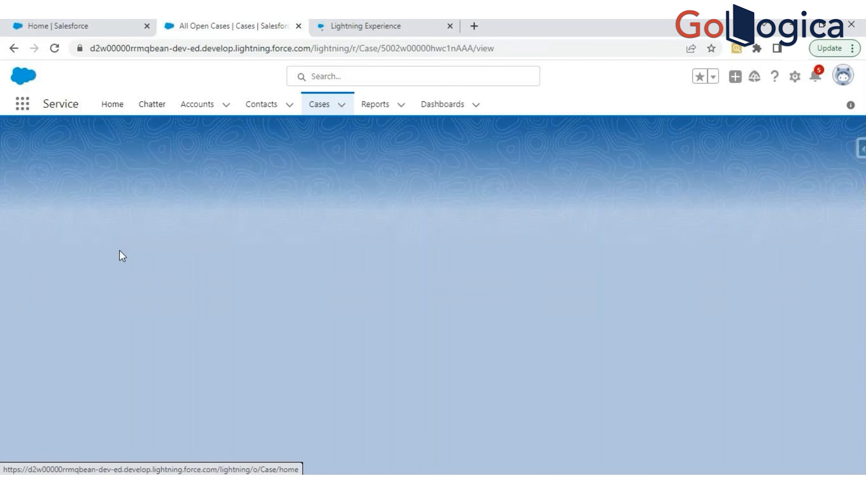
pyautogui.click(366, 27)
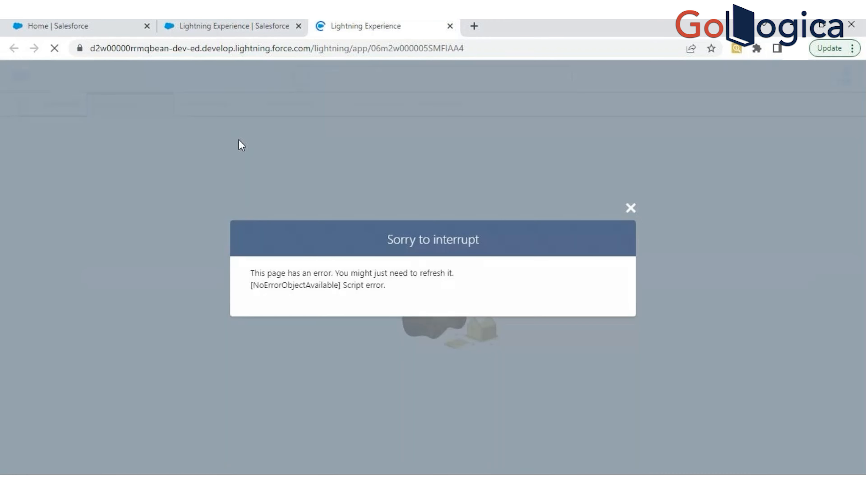
pyautogui.click(630, 209)
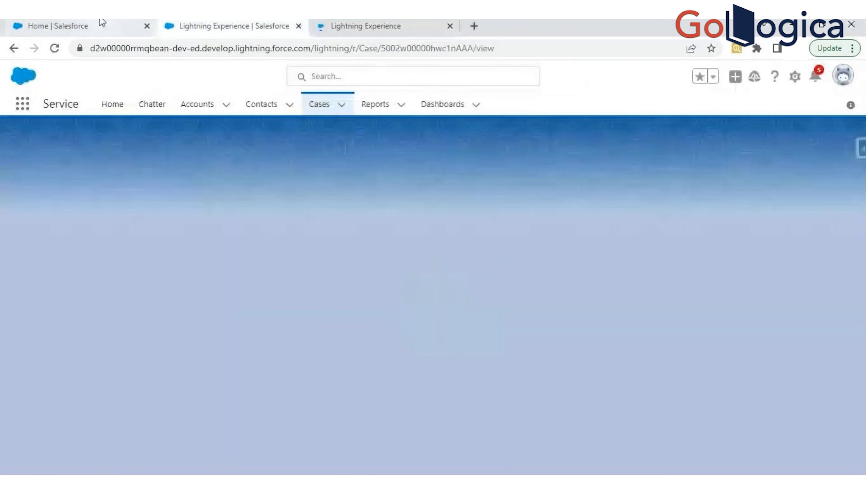
pyautogui.click(387, 24)
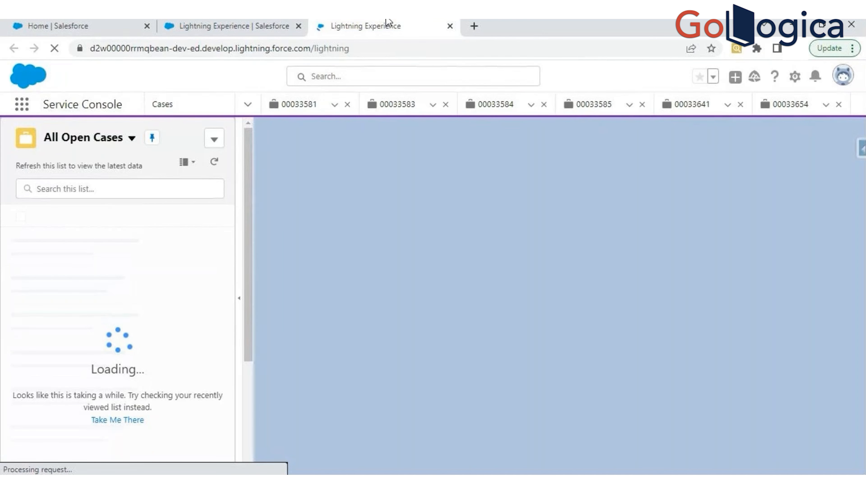
pyautogui.click(217, 24)
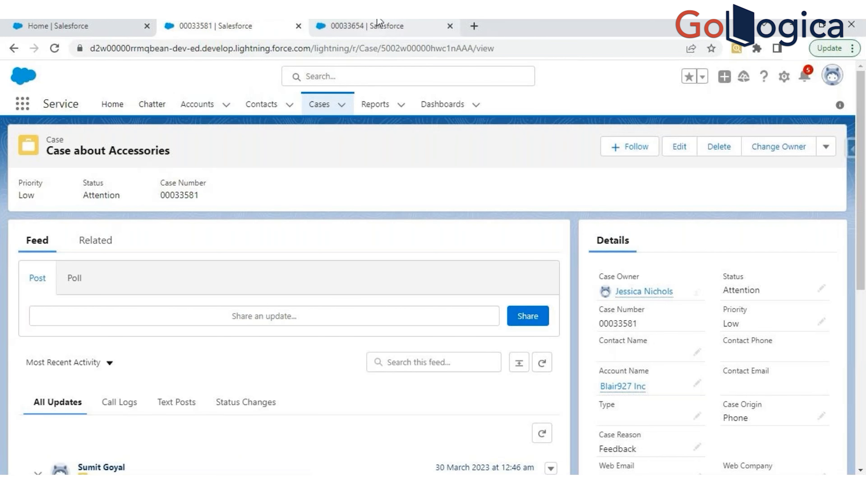
# - Close the Service Console and Setup browser tabs, keeping only the Service app's case page open
pyautogui.click(435, 31)
pyautogui.click(450, 26)
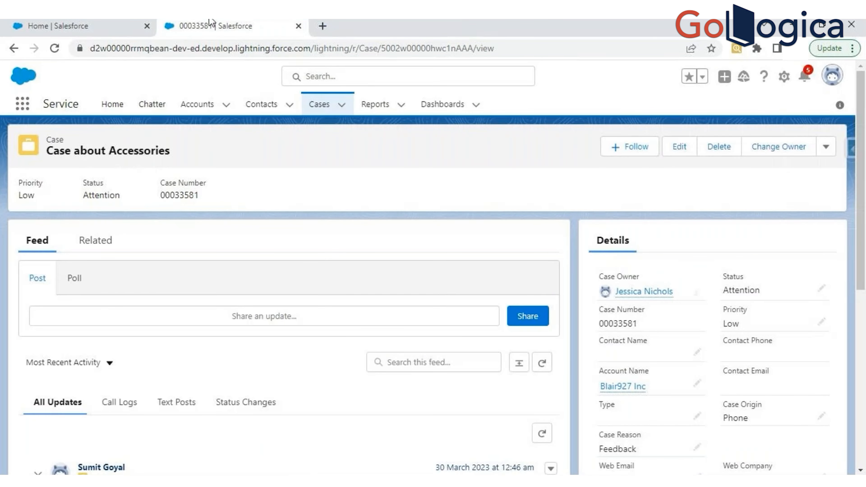
pyautogui.click(147, 25)
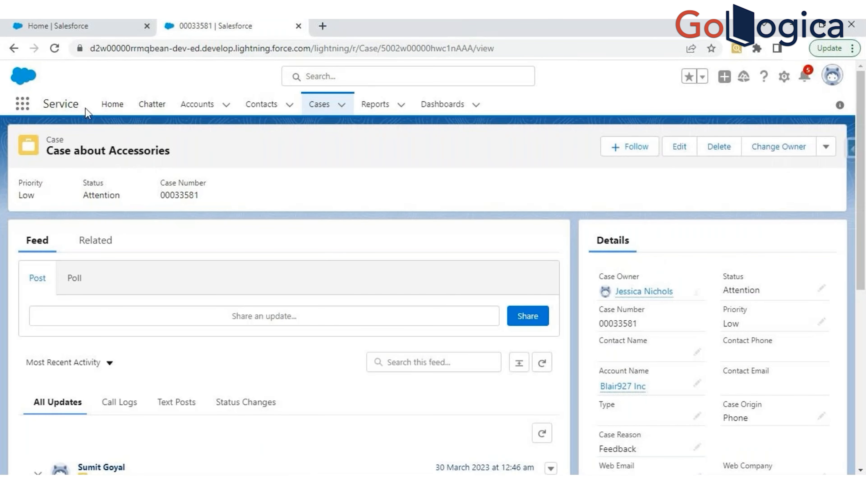
pyautogui.doubleClick(58, 106)
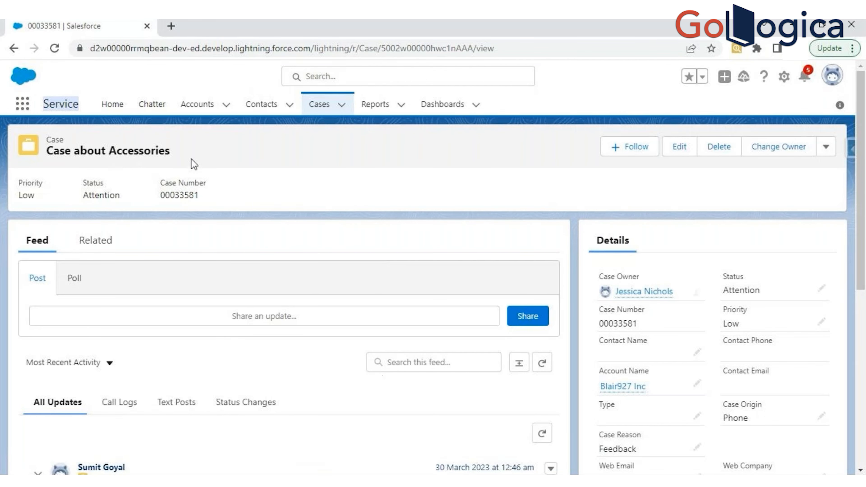
# - Open Setup for the current app and find the App Manager page by searching for "App manager"
pyautogui.click(781, 78)
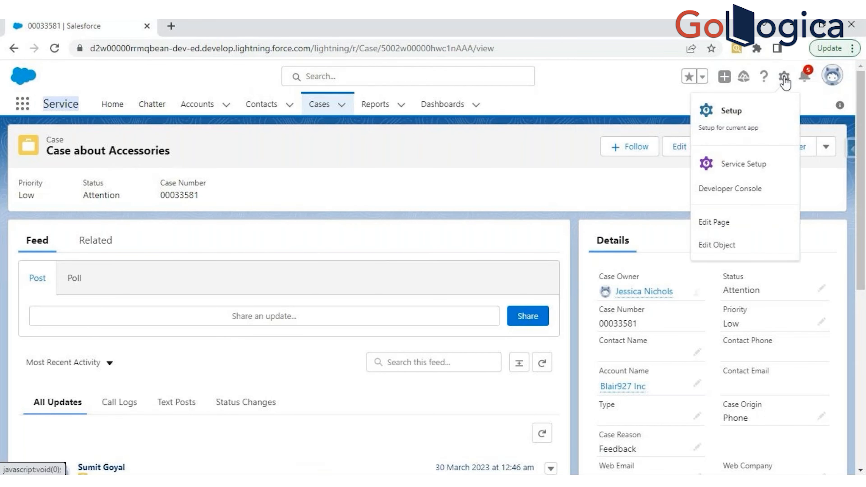
pyautogui.click(736, 118)
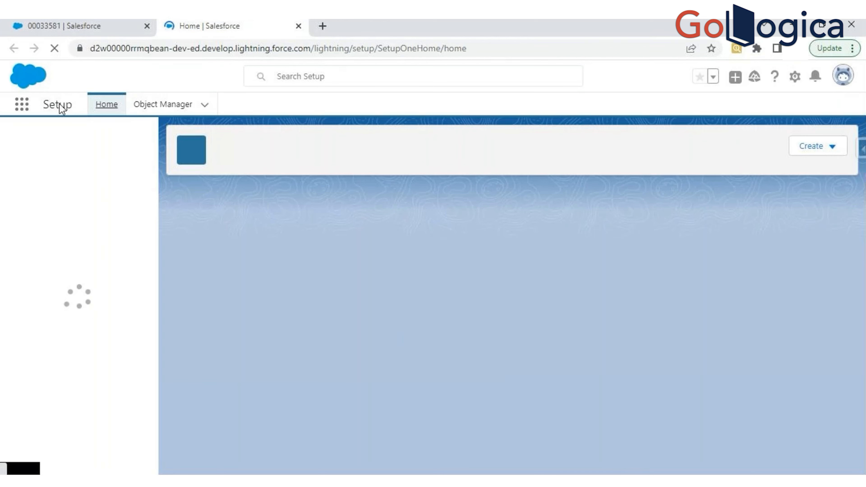
pyautogui.moveTo(42, 104); pyautogui.dragTo(73, 106)
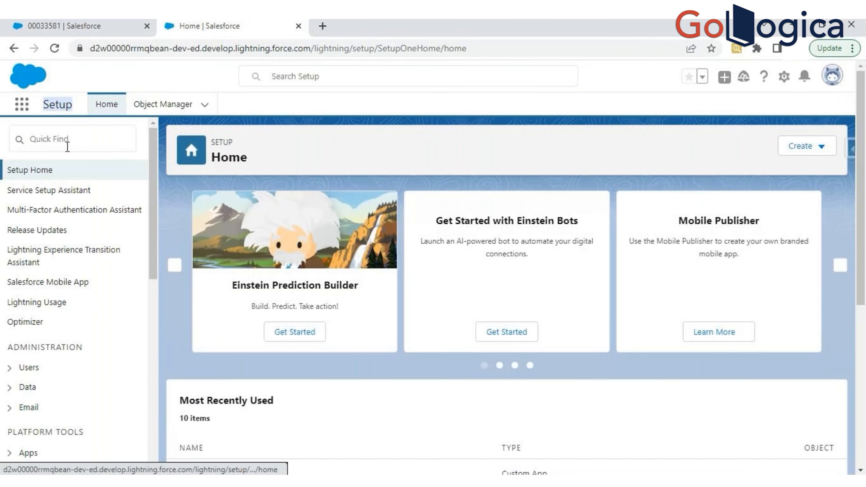
pyautogui.click(70, 139)
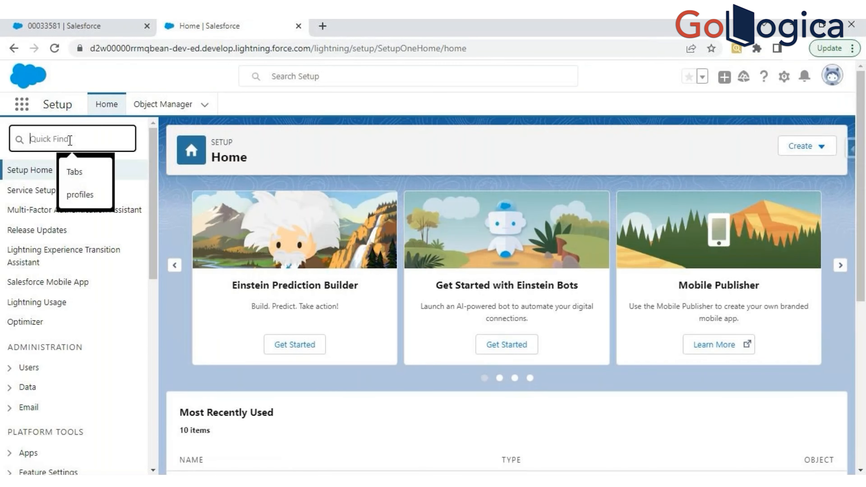
pyautogui.write('App')
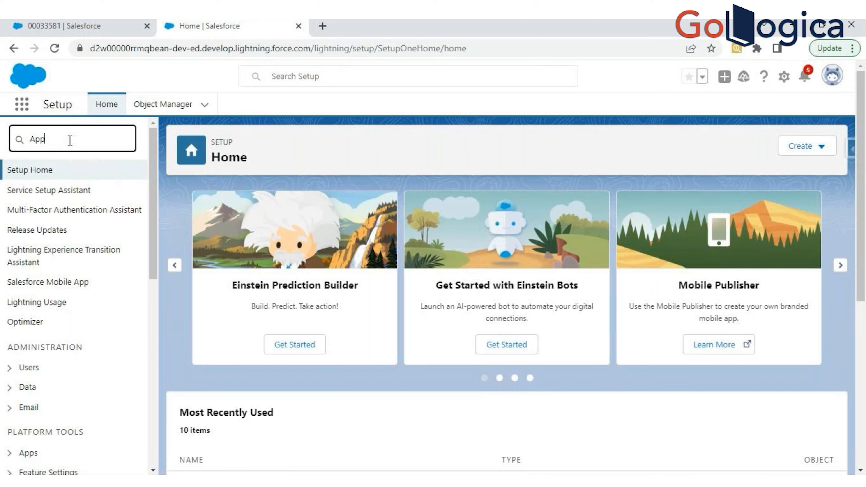
pyautogui.write(' ma')
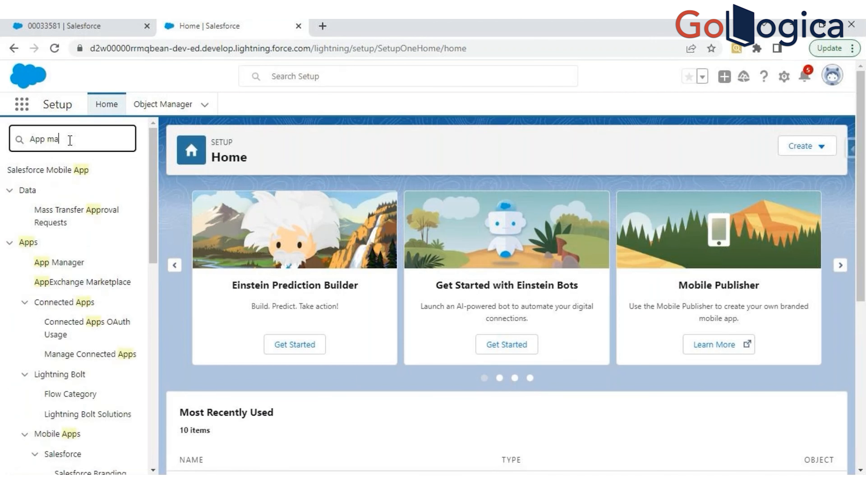
pyautogui.write('nager')
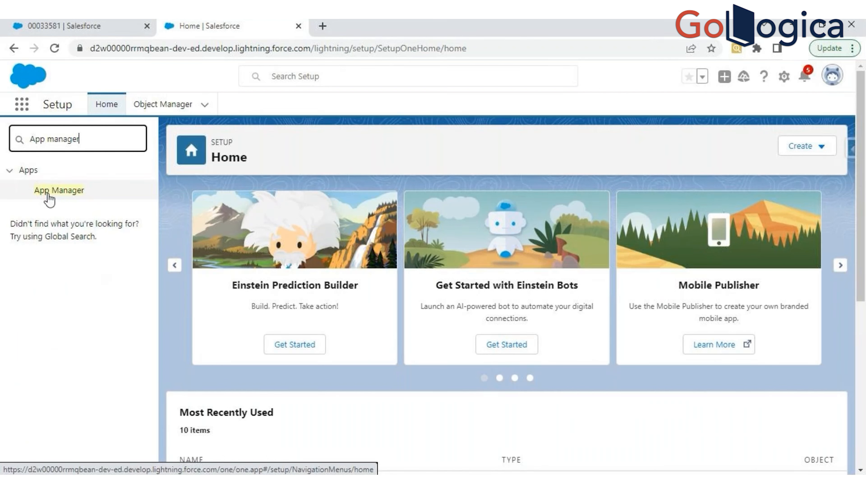
pyautogui.click(58, 194)
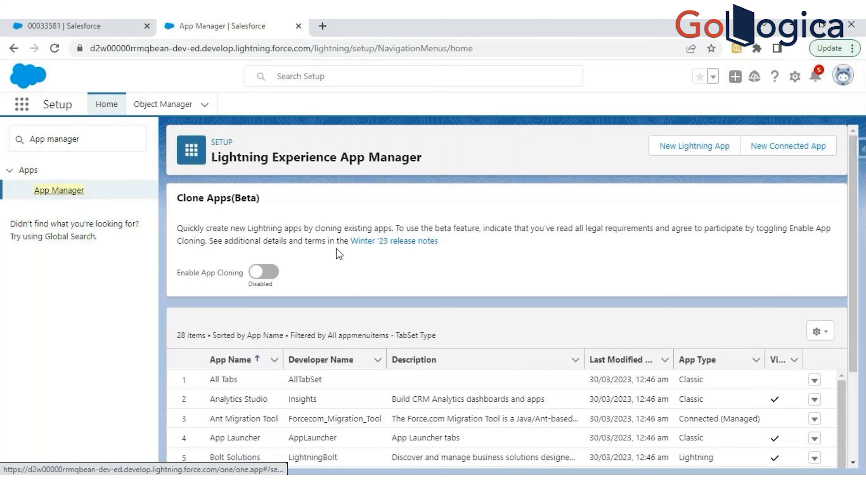
# - Examine the list of existing apps in the Lightning Experience App Manager, including their developer names and app types
pyautogui.scroll(-3, 337, 249)
pyautogui.scroll(-1, 334, 256)
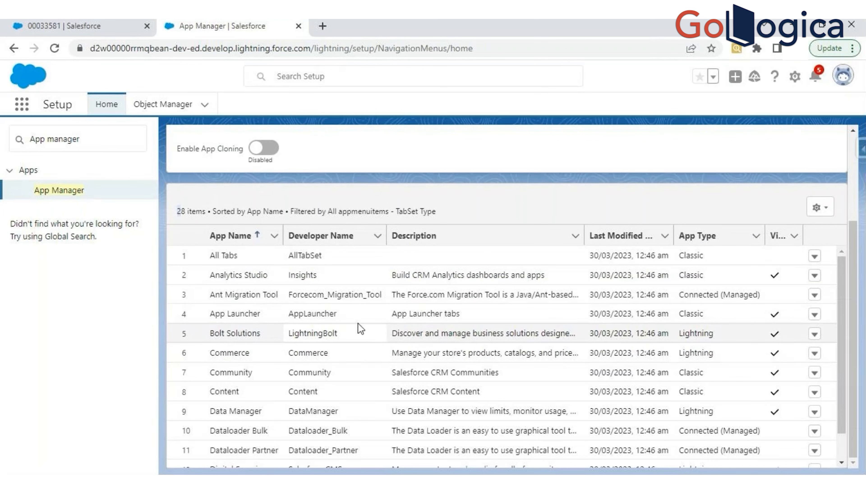
pyautogui.scroll(-10, 354, 333)
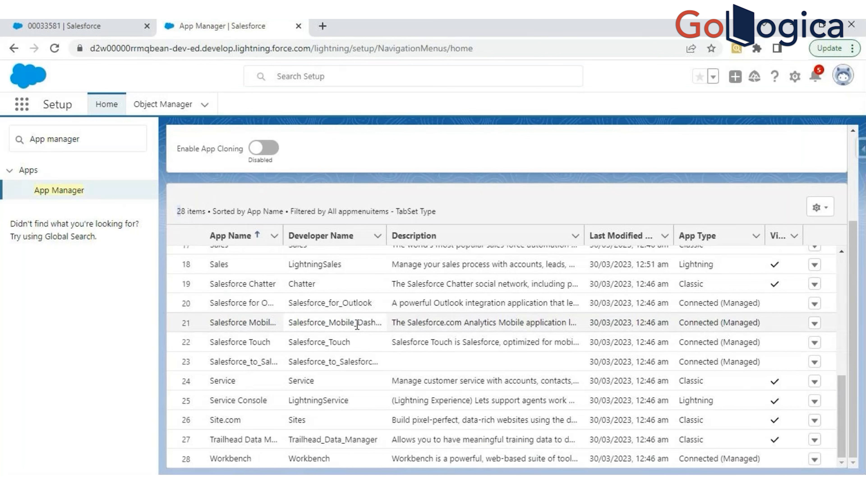
pyautogui.scroll(10, 357, 325)
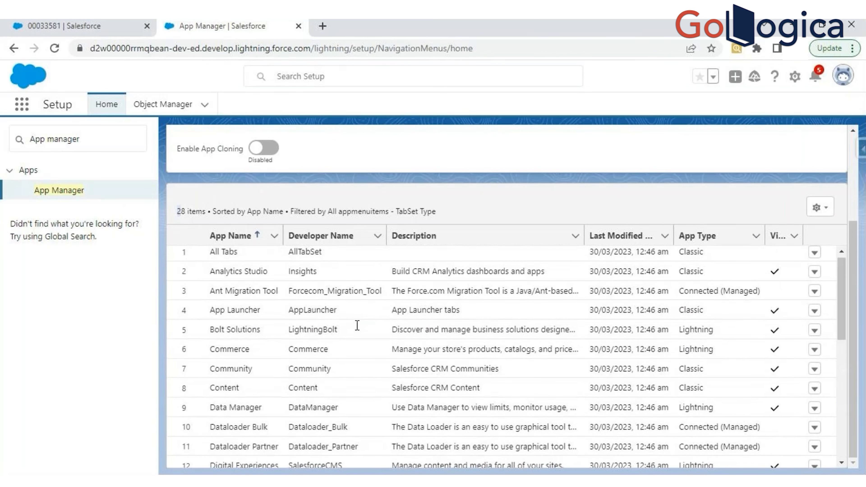
pyautogui.scroll(-9, 357, 324)
pyautogui.scroll(-1, 357, 326)
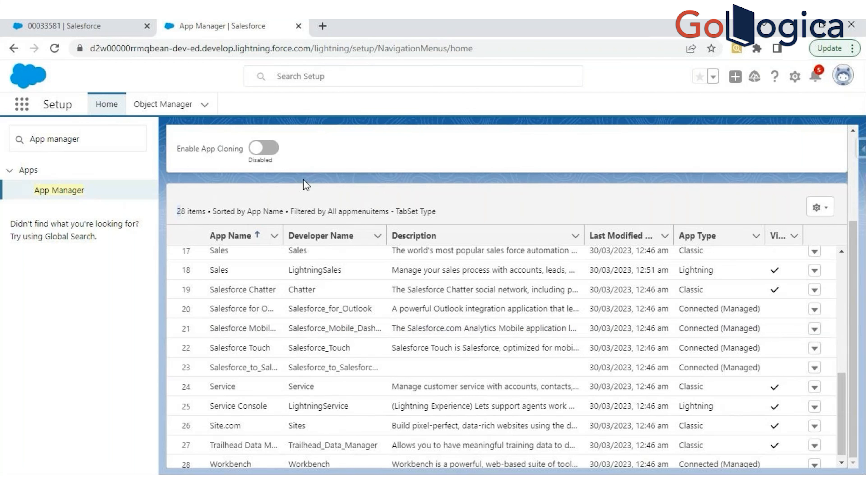
pyautogui.scroll(3, 393, 324)
pyautogui.scroll(5, 395, 323)
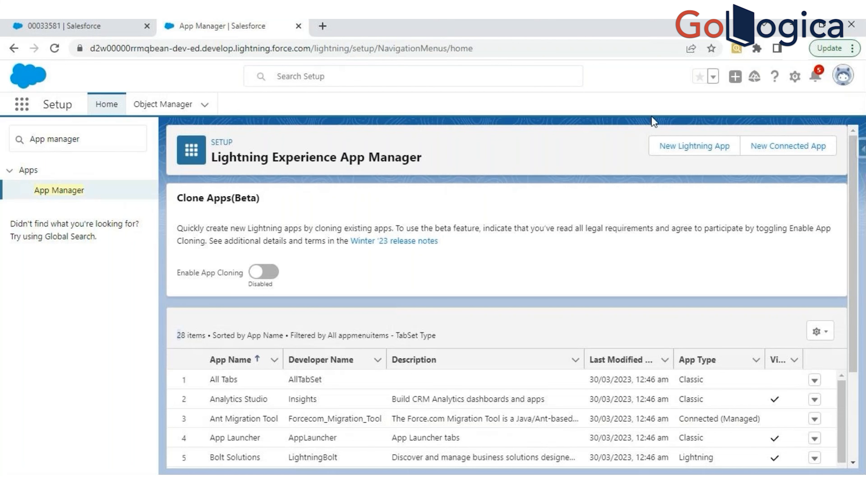
# - Examine the App Name and Developer Name fields in the New Lightning App wizard and discard the unsaved app
pyautogui.click(692, 154)
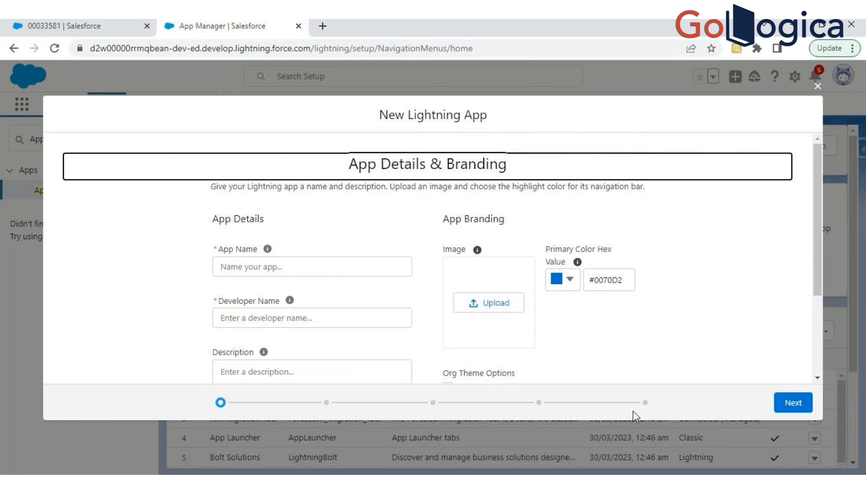
pyautogui.click(257, 270)
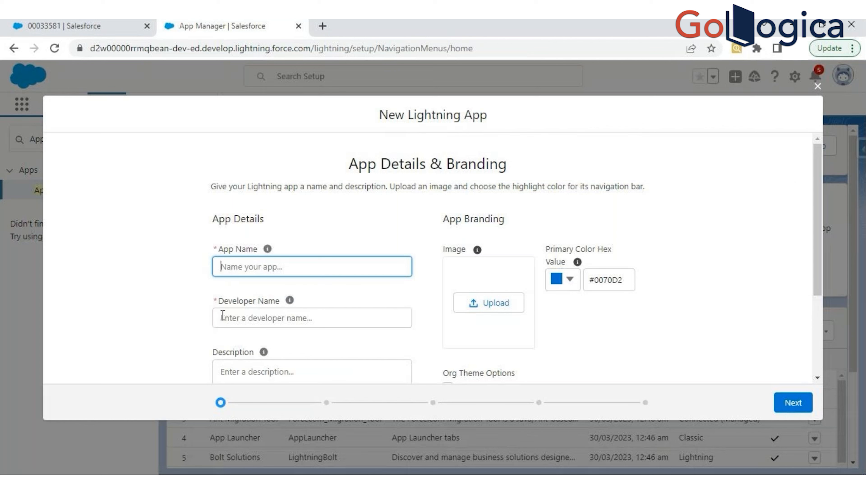
pyautogui.moveTo(220, 250); pyautogui.dragTo(254, 249)
pyautogui.click(231, 315)
pyautogui.moveTo(219, 313); pyautogui.dragTo(275, 314)
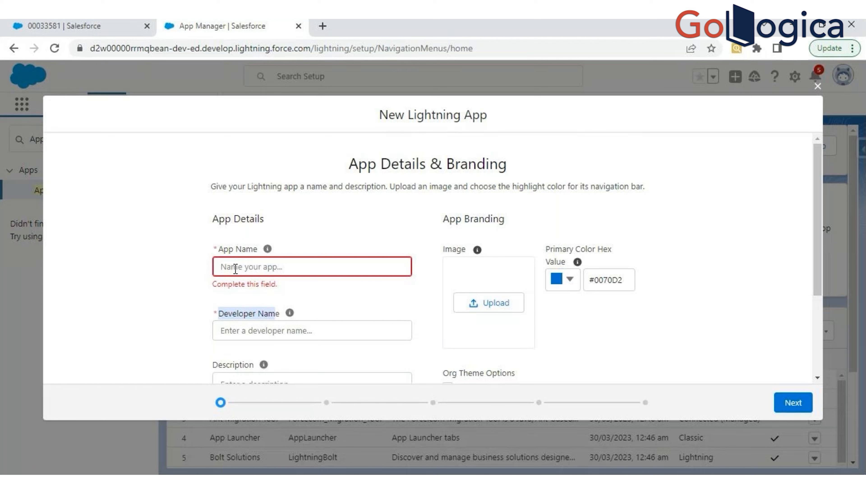
pyautogui.moveTo(268, 250)
pyautogui.moveTo(289, 314)
pyautogui.click(817, 86)
pyautogui.click(599, 308)
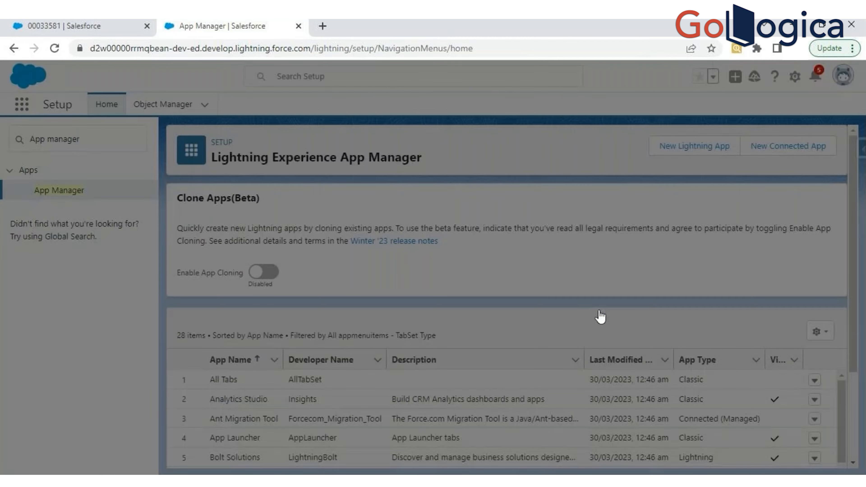
# - Compare the Classic and Lightning Sales entries in the app list by app name and developer name
pyautogui.scroll(-10, 273, 361)
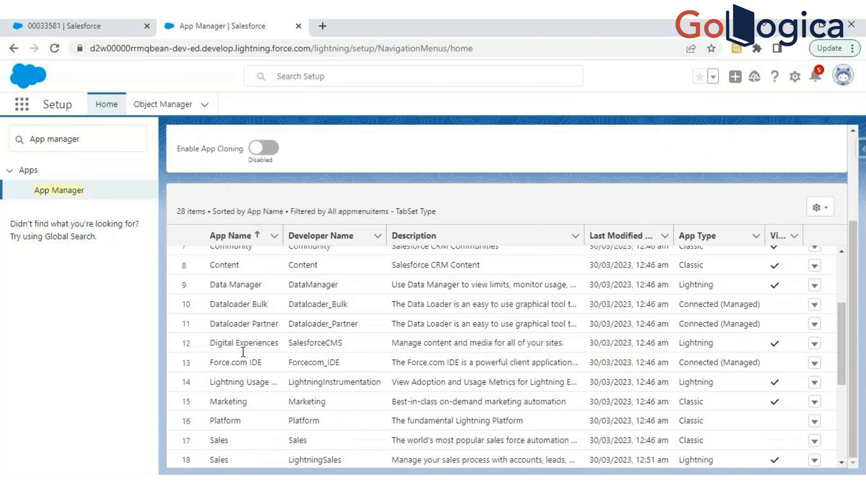
pyautogui.scroll(-2, 243, 340)
pyautogui.doubleClick(219, 313)
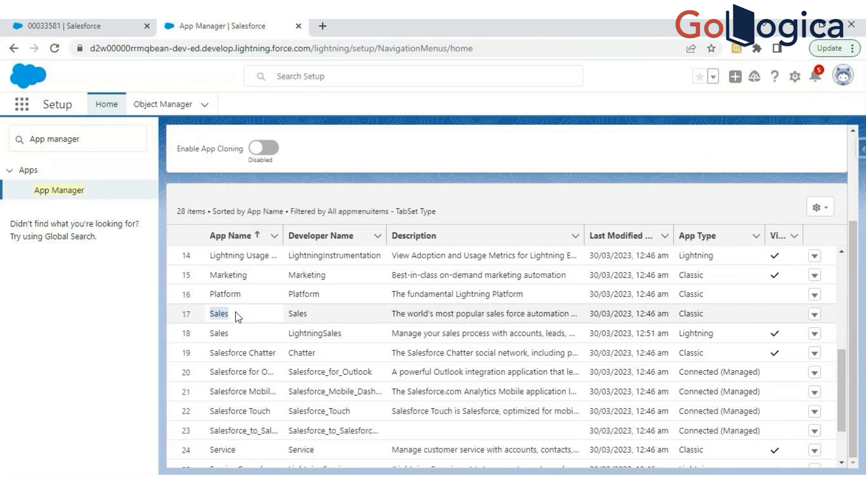
pyautogui.doubleClick(220, 334)
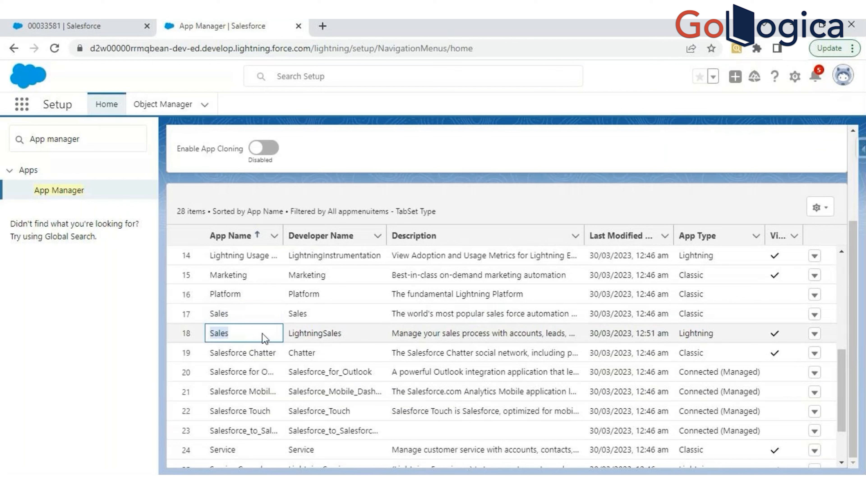
pyautogui.doubleClick(219, 314)
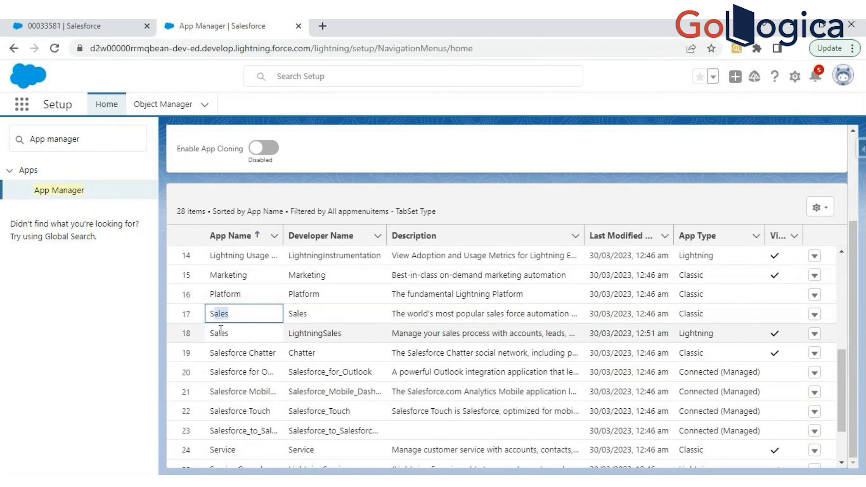
# - Examine how the developer names Sales and LightningSales distinguish the two apps that share the Sales app name
pyautogui.click(298, 313)
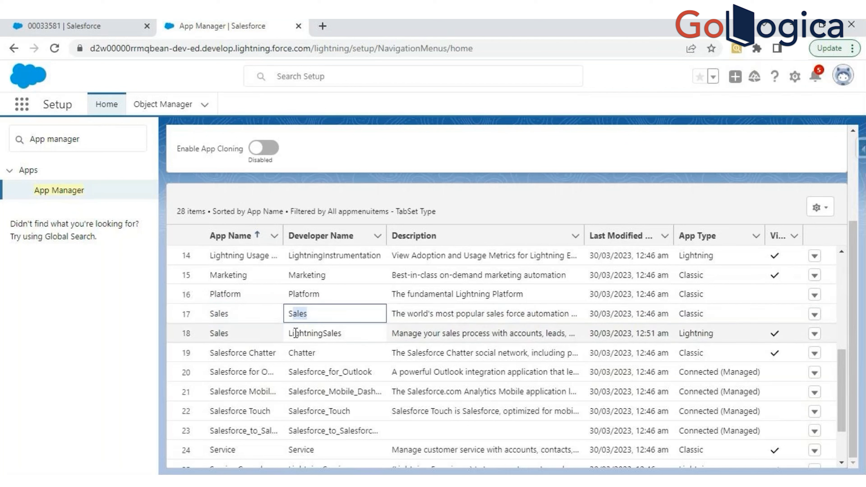
pyautogui.moveTo(292, 333); pyautogui.dragTo(346, 337)
pyautogui.click(325, 330)
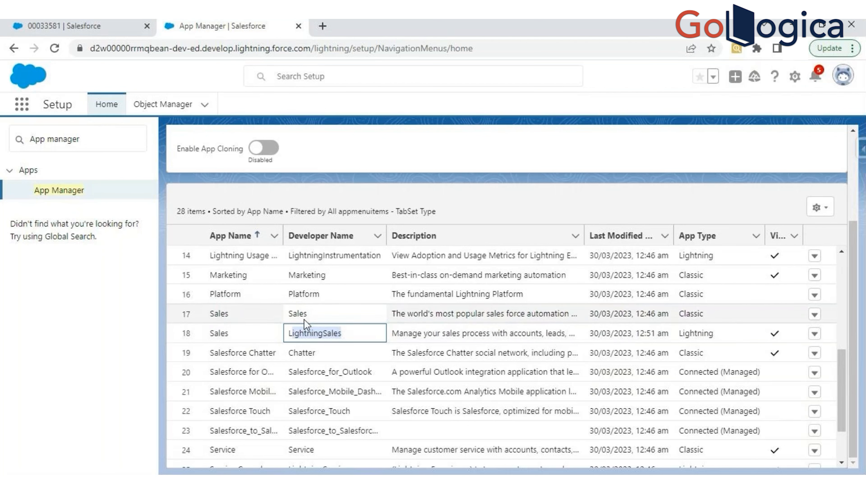
pyautogui.moveTo(311, 312); pyautogui.dragTo(297, 313)
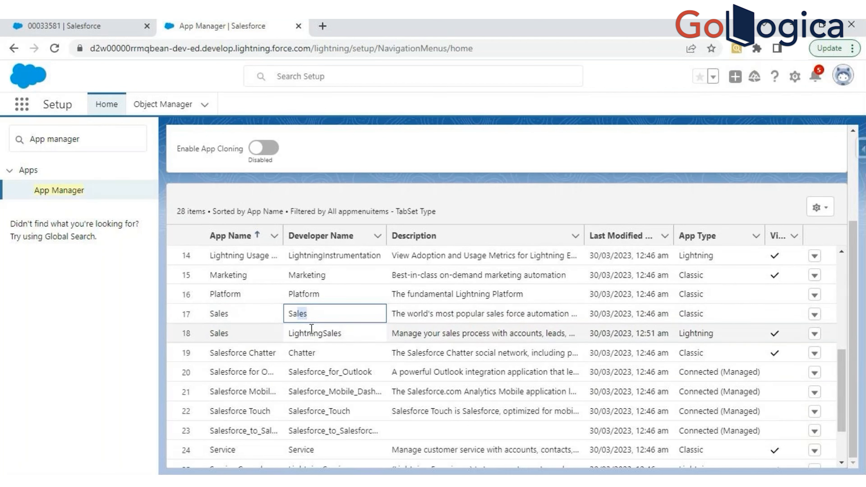
pyautogui.moveTo(346, 336); pyautogui.dragTo(313, 335)
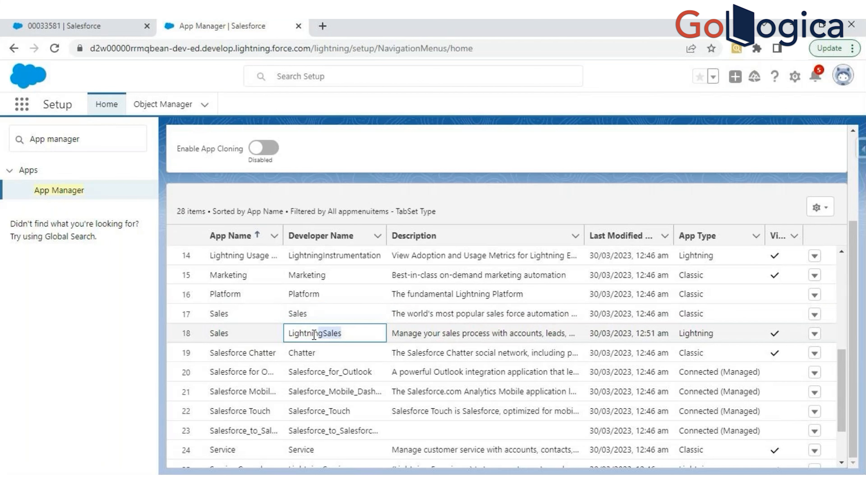
# - Compare the Service and Service Console entries by app name and developer name, and recheck the two Sales rows
pyautogui.scroll(-3, 314, 335)
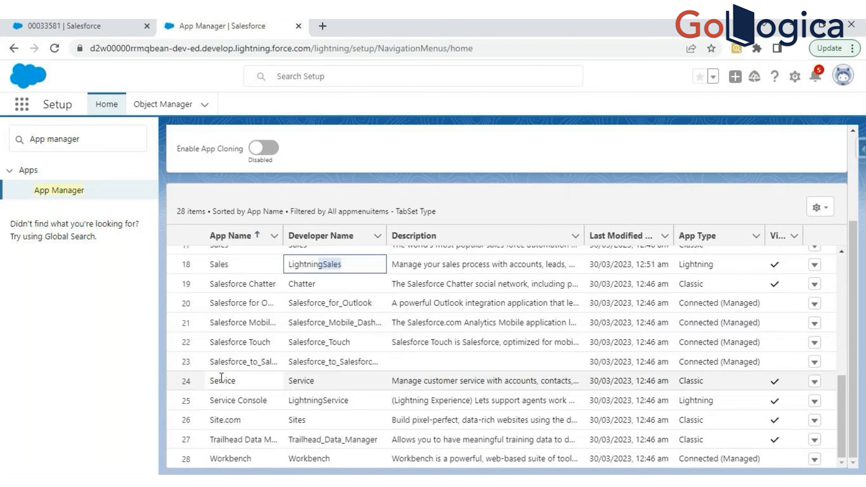
pyautogui.doubleClick(215, 381)
pyautogui.moveTo(209, 404); pyautogui.dragTo(265, 387)
pyautogui.moveTo(351, 403); pyautogui.dragTo(235, 383)
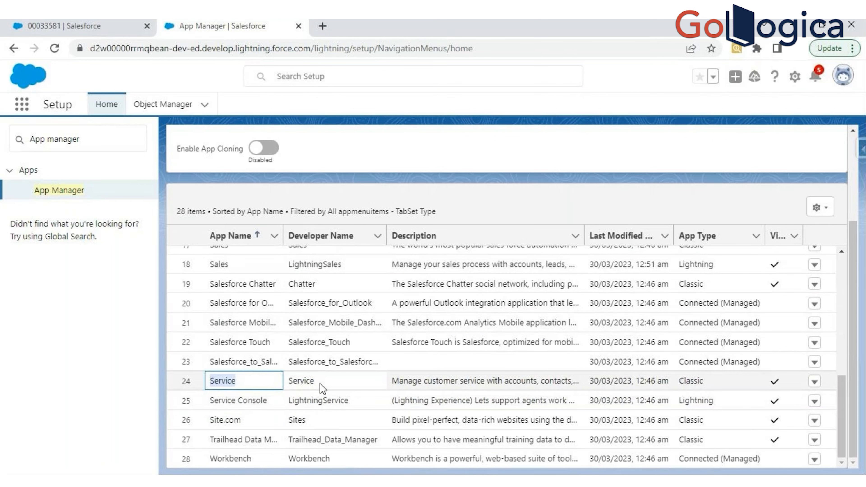
pyautogui.scroll(4, 311, 379)
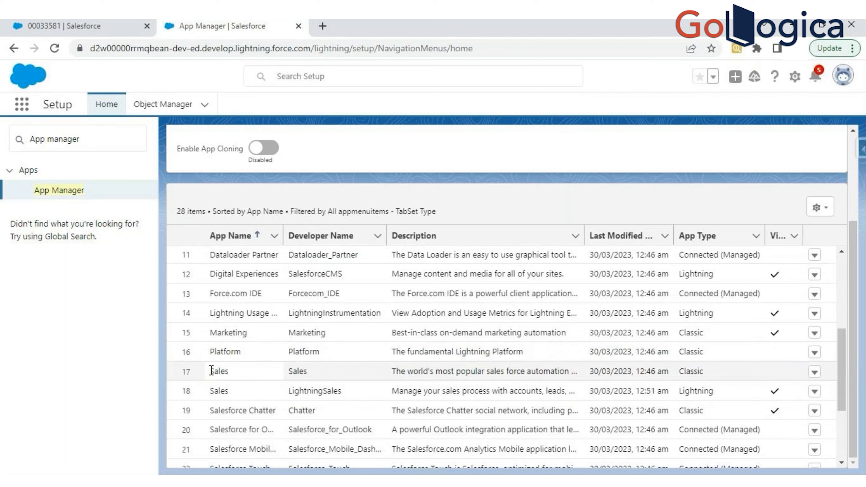
pyautogui.moveTo(212, 370); pyautogui.dragTo(264, 388)
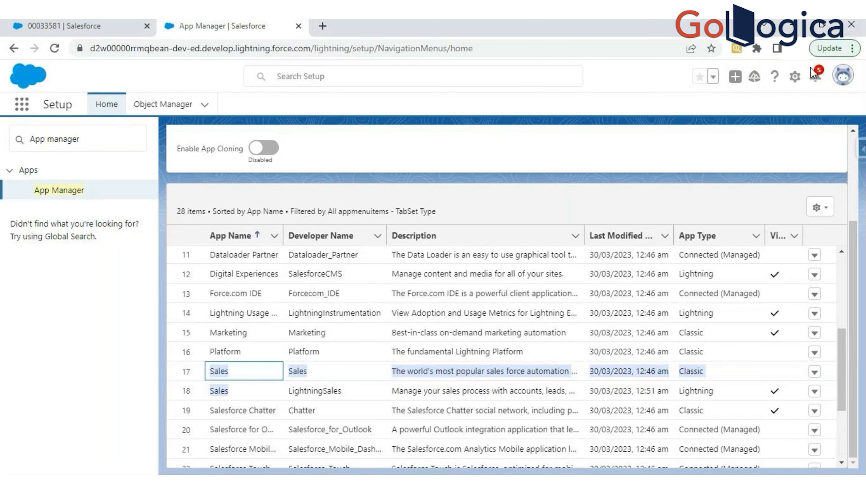
# - Start a new Lightning app and enter "HR Recruitment" as its app name, letting the developer name fill in from it
pyautogui.scroll(3, 657, 216)
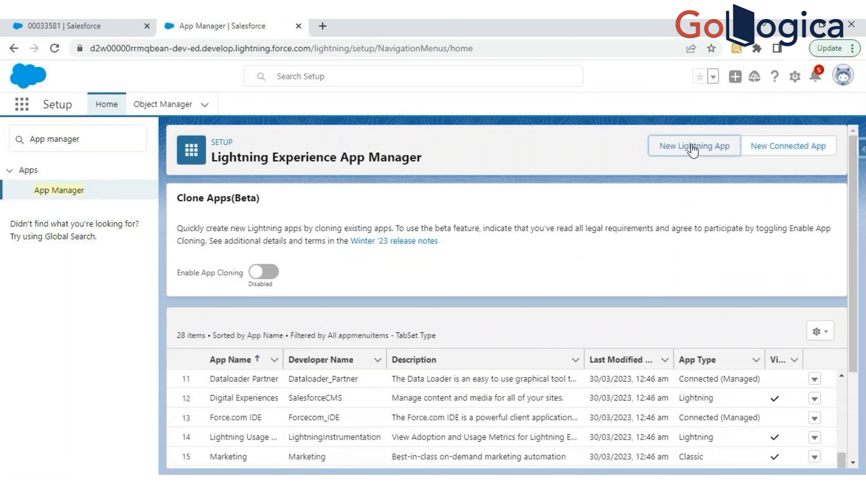
pyautogui.click(692, 147)
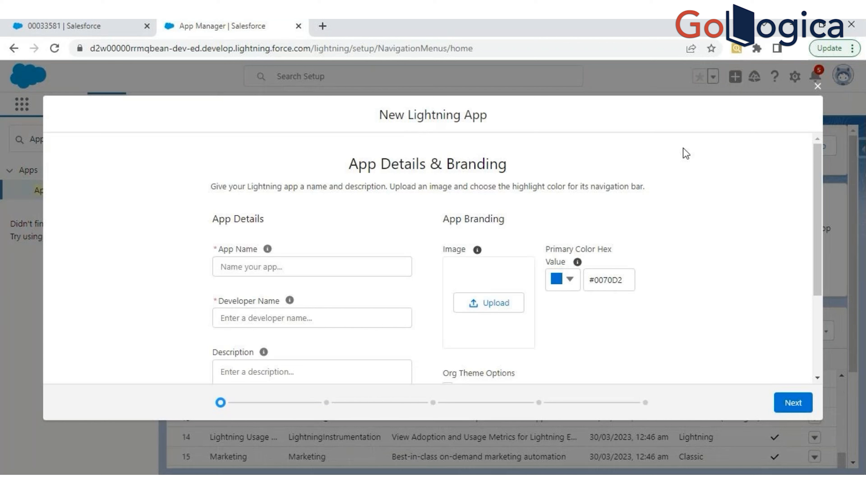
pyautogui.click(297, 266)
pyautogui.write('HR Rextu')
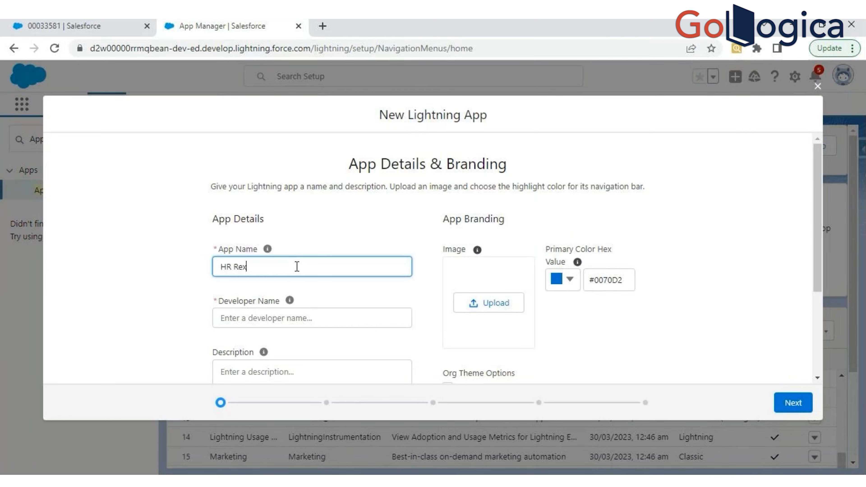
pyautogui.press('BackSpace')
pyautogui.press('BackSpace')
pyautogui.press('BackSpace')
pyautogui.write('cruitment')
pyautogui.click(281, 326)
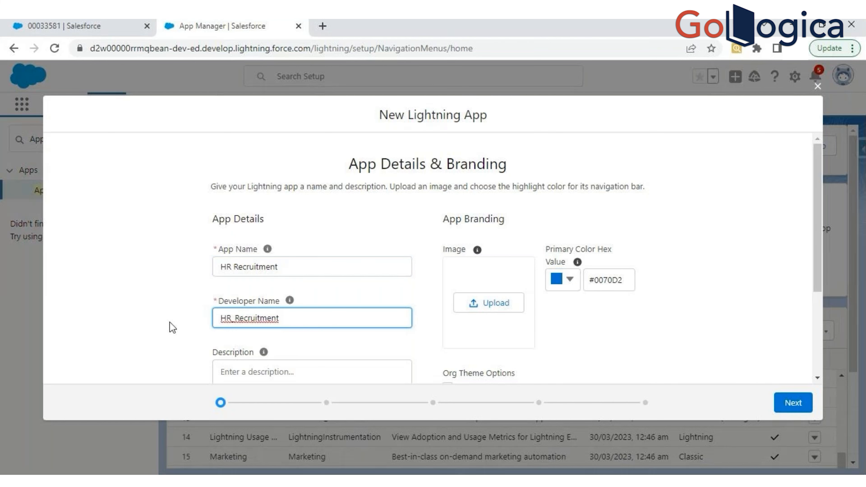
# - Try to continue with a space in the developer name, "HR Recruitment", and read the naming rules for that field
pyautogui.scroll(-2, 172, 327)
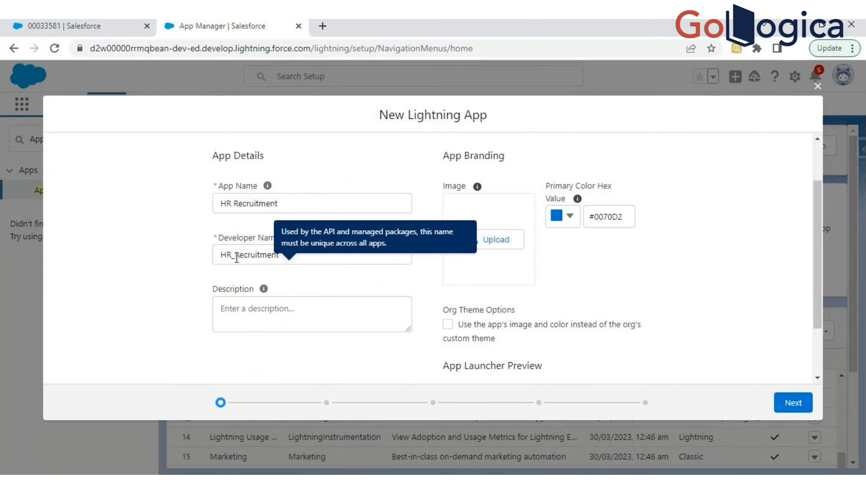
pyautogui.press('BackSpace')
pyautogui.click(793, 403)
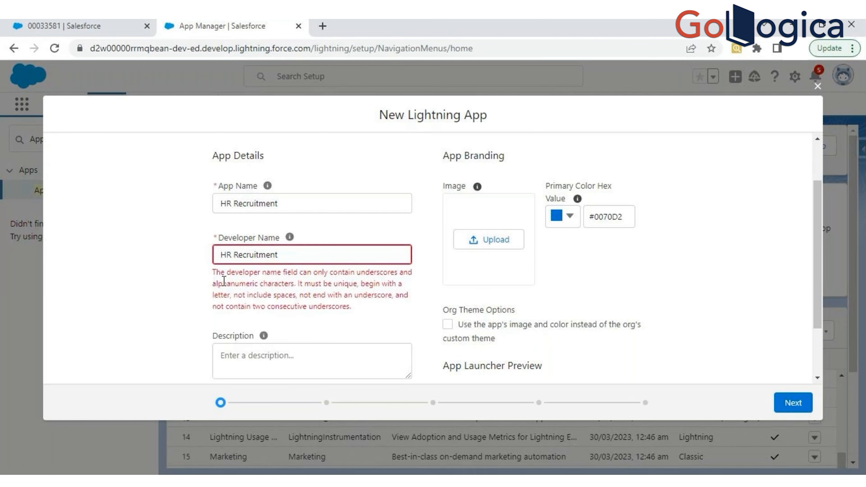
pyautogui.moveTo(216, 272); pyautogui.dragTo(302, 273)
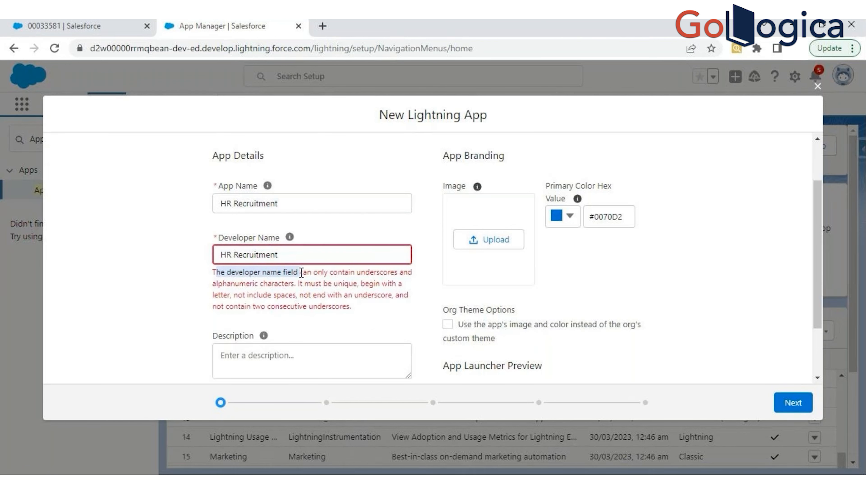
pyautogui.click(222, 276)
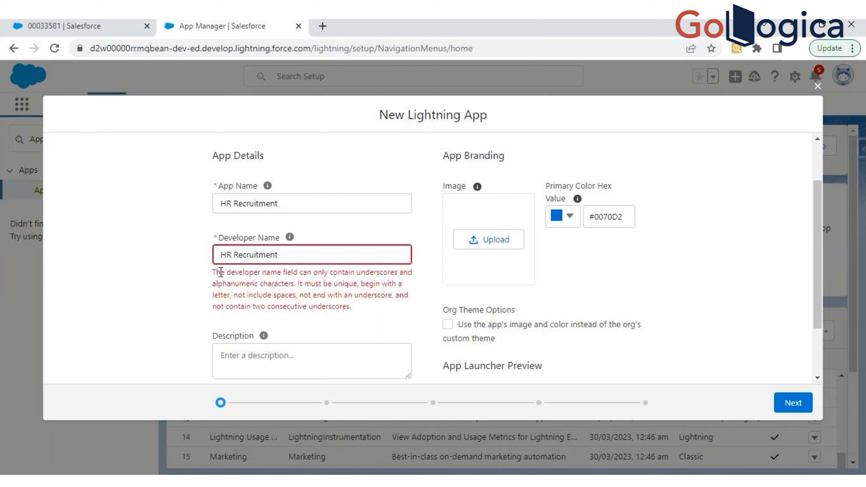
pyautogui.moveTo(217, 274); pyautogui.dragTo(338, 306)
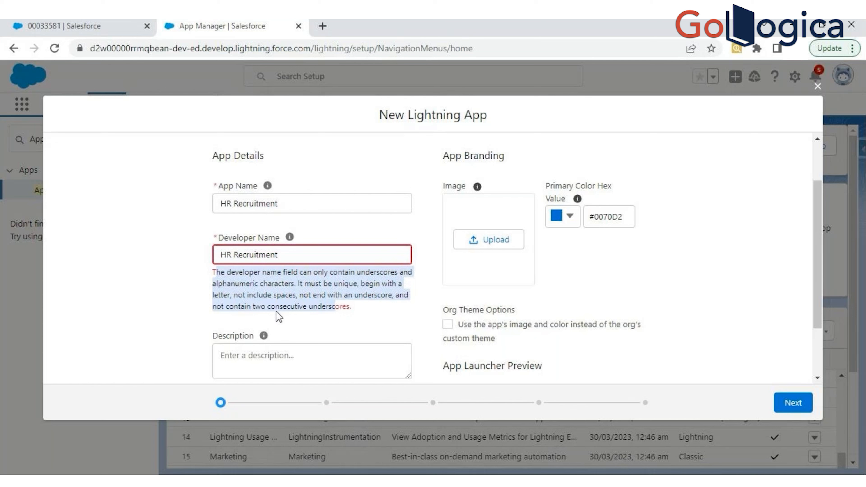
# - Replace the space in the developer name with an underscore so it reads HR_Recruitment
pyautogui.click(233, 254)
pyautogui.press('BackSpace')
pyautogui.write('_')
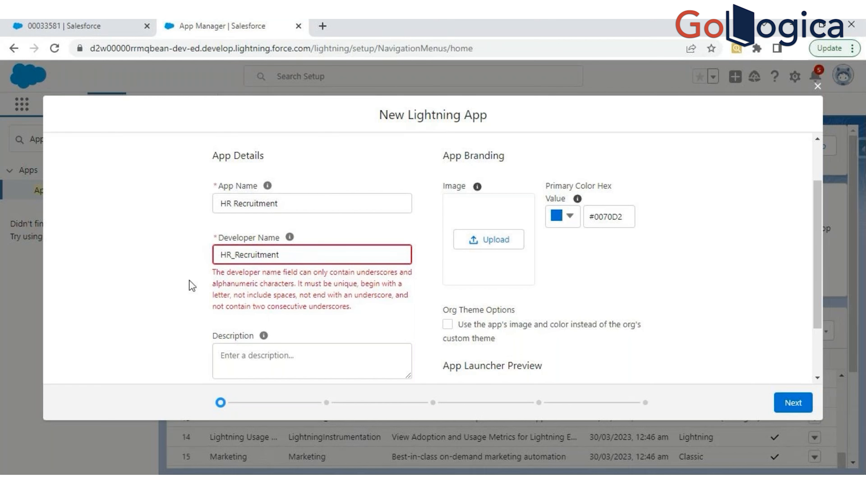
# - Review the App Launcher Preview of the new app and browse all apps and items in the Service app's App Launcher
pyautogui.scroll(-2, 235, 339)
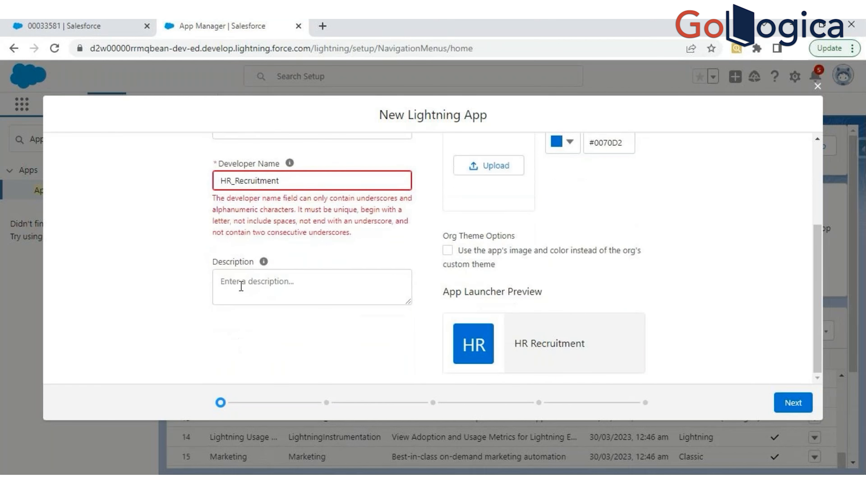
pyautogui.click(126, 32)
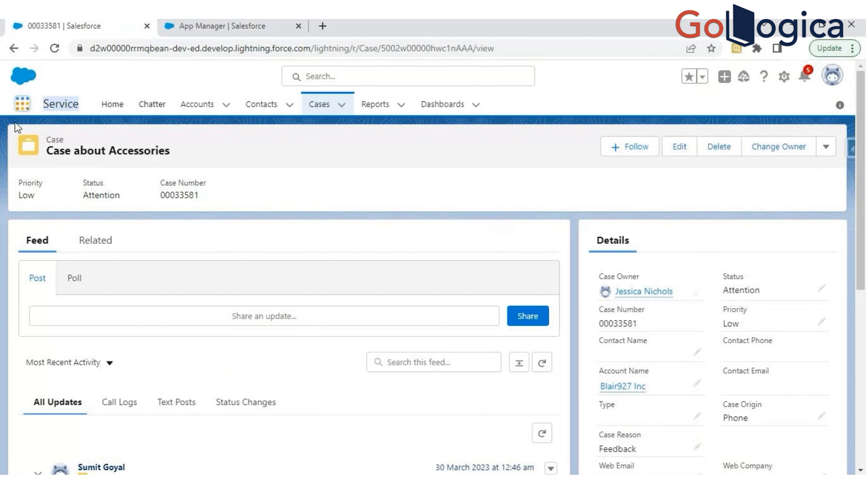
pyautogui.click(22, 109)
pyautogui.click(21, 109)
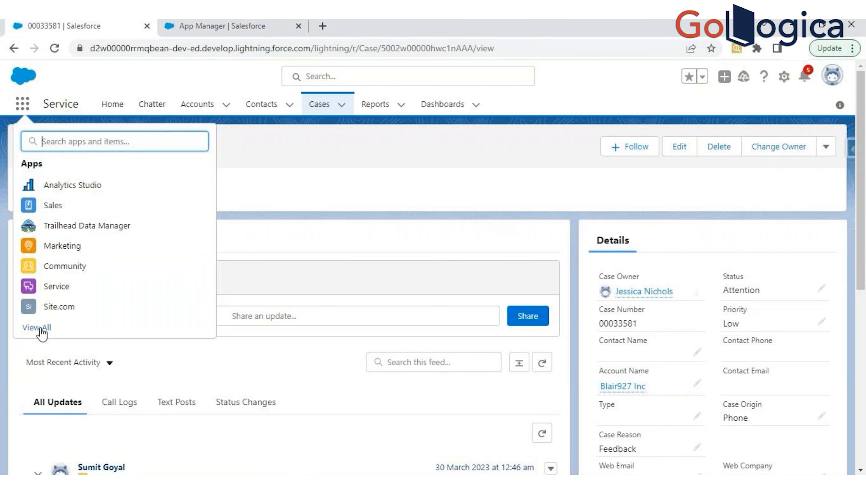
pyautogui.click(41, 328)
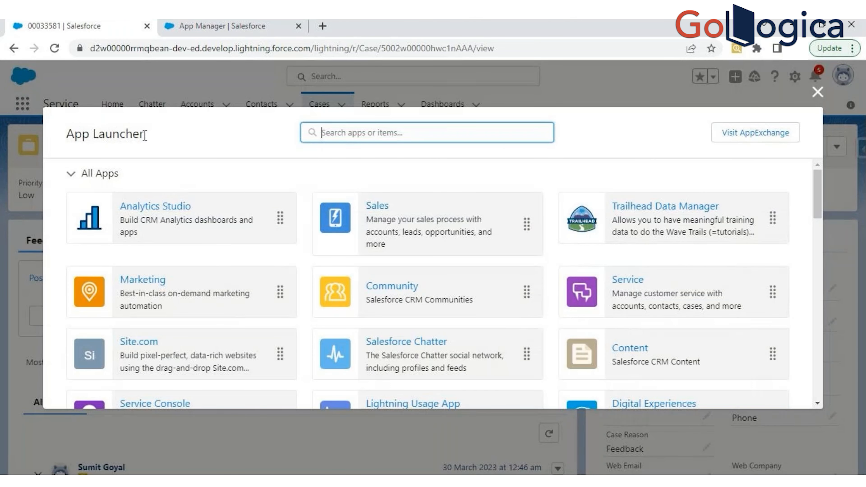
pyautogui.click(615, 303)
pyautogui.scroll(-4, 314, 298)
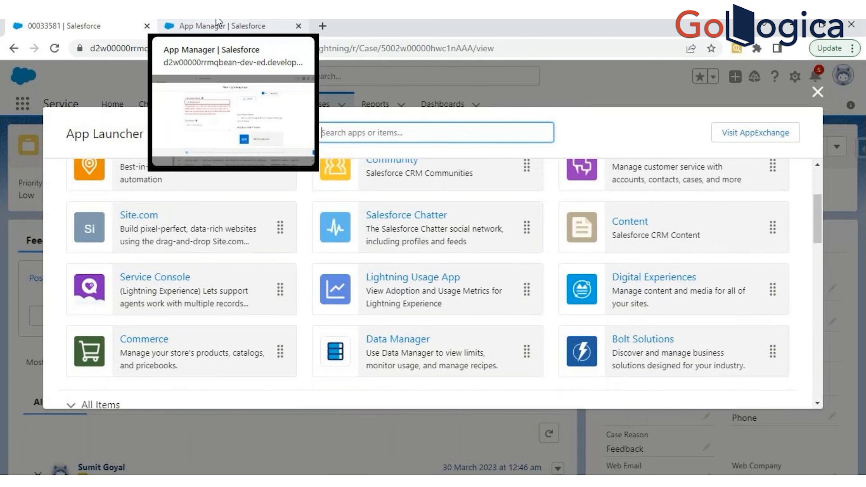
pyautogui.scroll(-4, 80, 370)
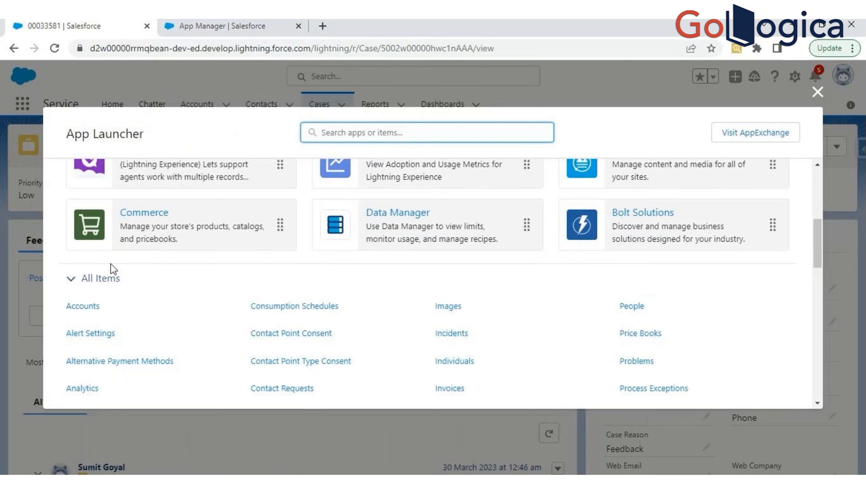
# - Compare the HR Recruitment preview tile in the new app wizard with the app tiles in the App Launcher
pyautogui.click(204, 25)
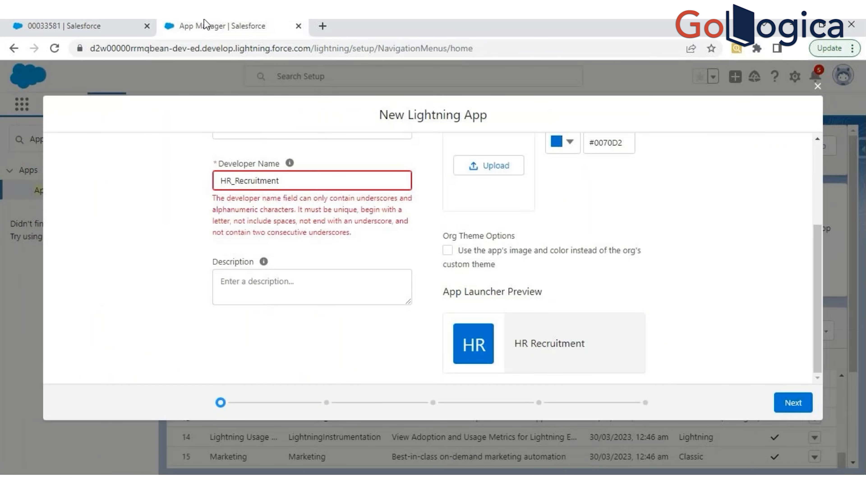
pyautogui.moveTo(450, 292); pyautogui.dragTo(521, 339)
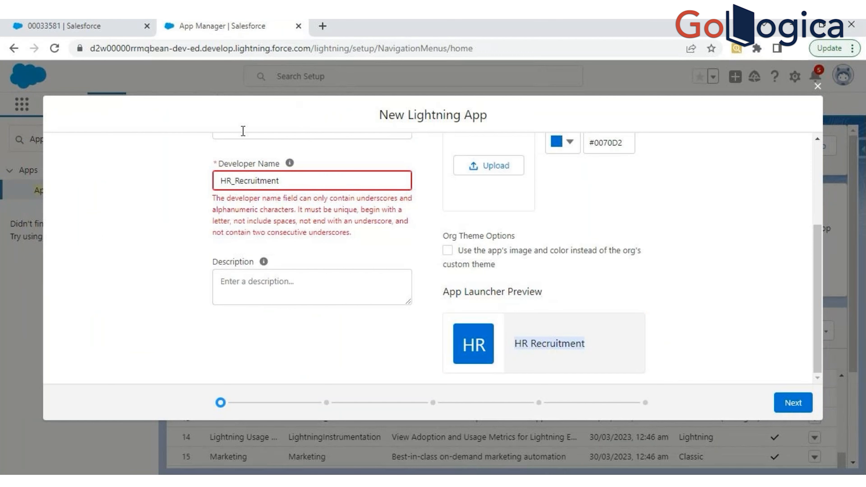
pyautogui.click(129, 26)
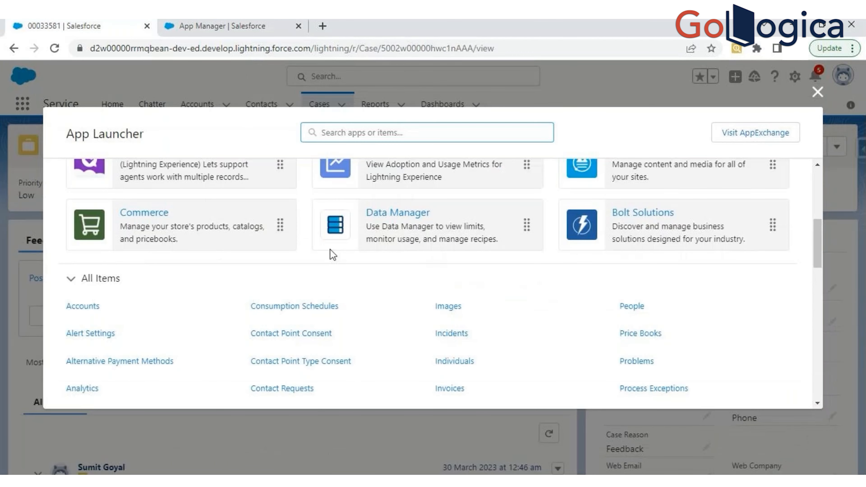
pyautogui.hotkey('ctrl', 'Tab')
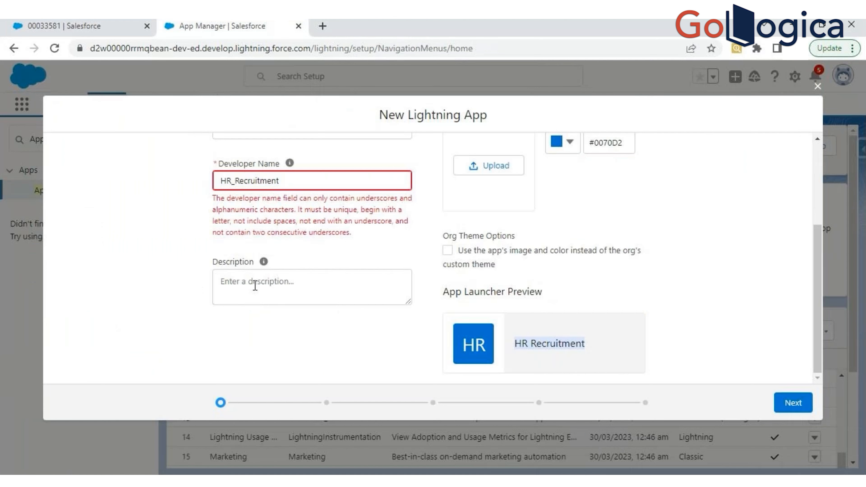
# - Enter the app description "Custom app to manage recruitment activities."
pyautogui.click(285, 288)
pyautogui.write('Custom ')
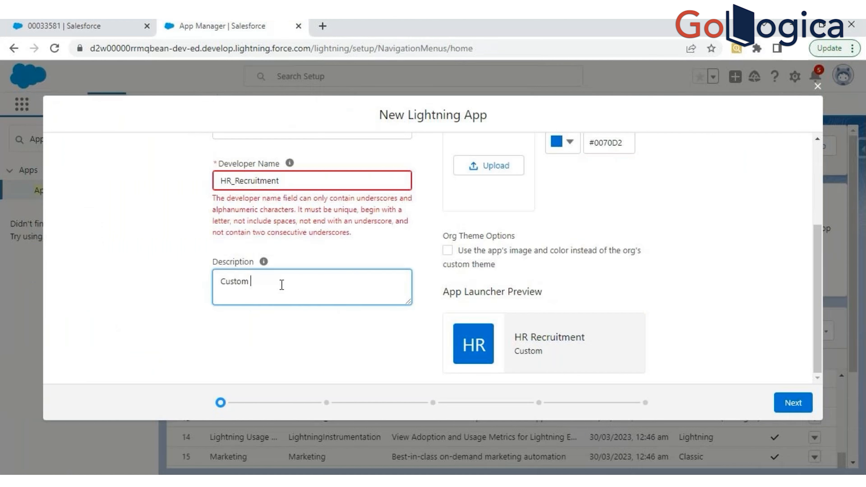
pyautogui.write('app to manage ')
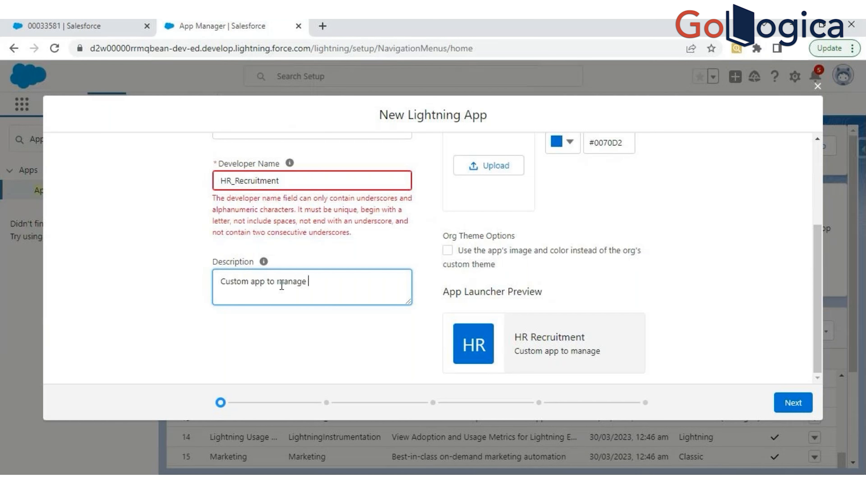
pyautogui.write('recruitment activities ')
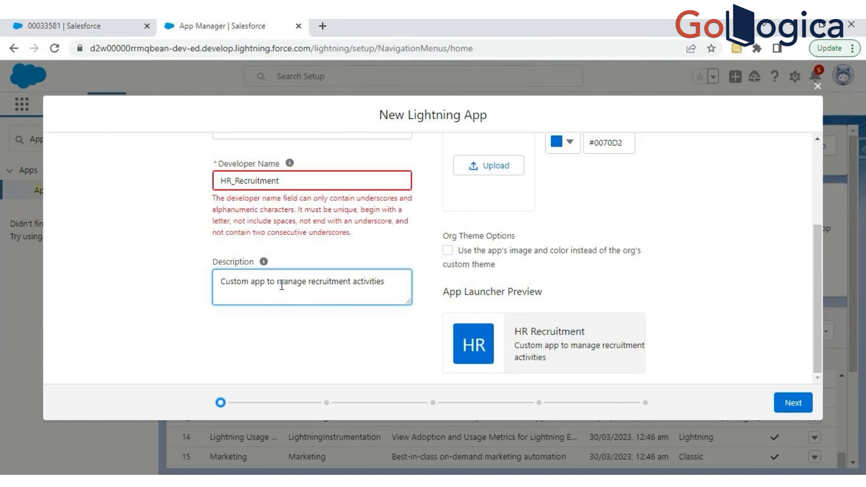
pyautogui.write('.')
# - Check the App Launcher tiles once more and upload a round Indian flag picture as the new app's branding image
pyautogui.click(131, 24)
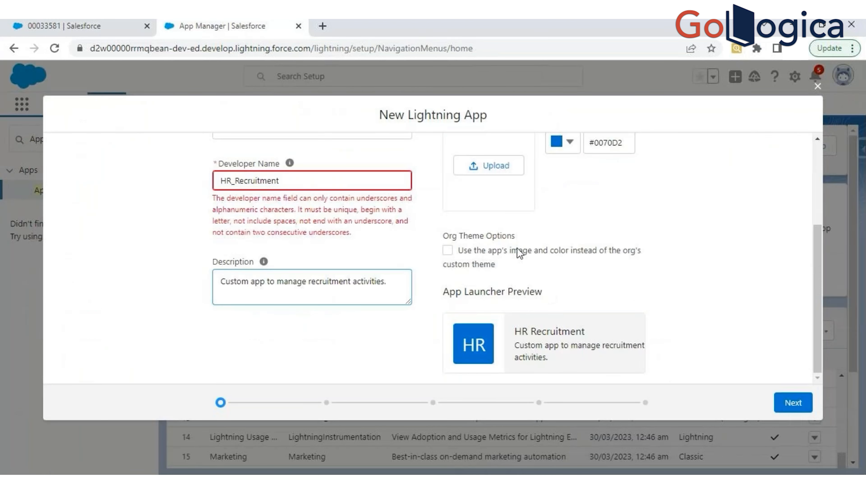
pyautogui.scroll(5, 519, 262)
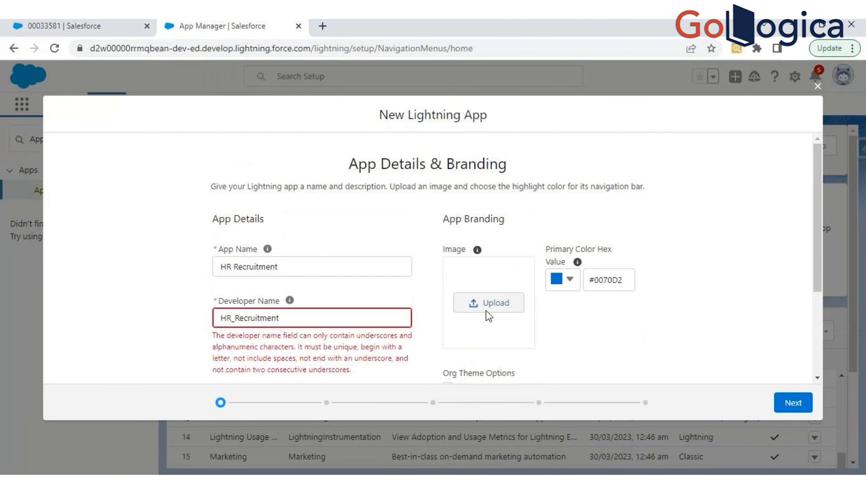
pyautogui.click(483, 306)
pyautogui.doubleClick(478, 297)
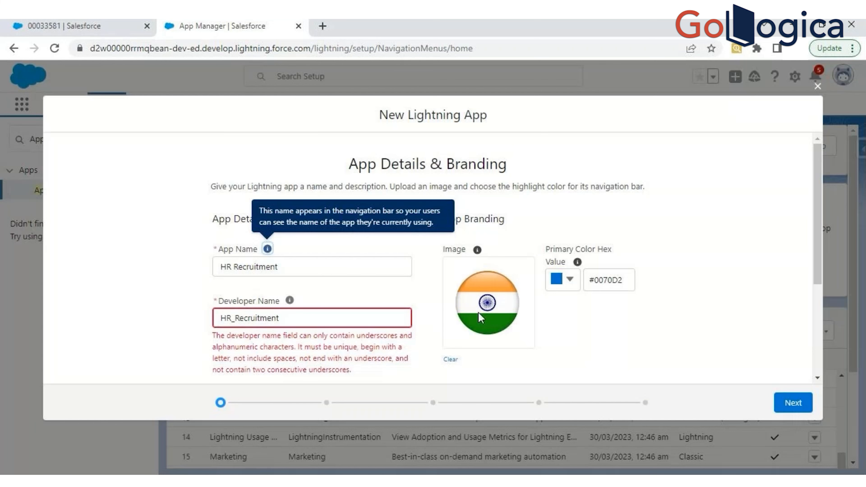
# - Review the HR Recruitment tile in the App Launcher Preview and compare it with the Service app's App Launcher
pyautogui.scroll(-3, 508, 355)
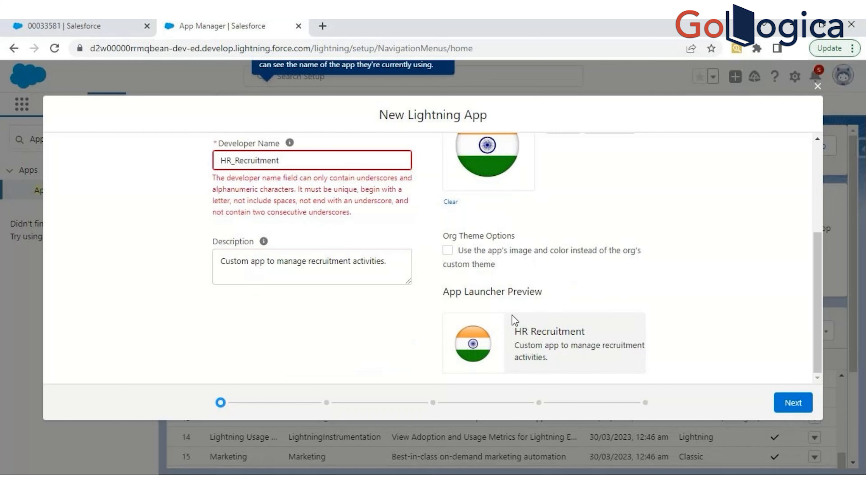
pyautogui.click(321, 479)
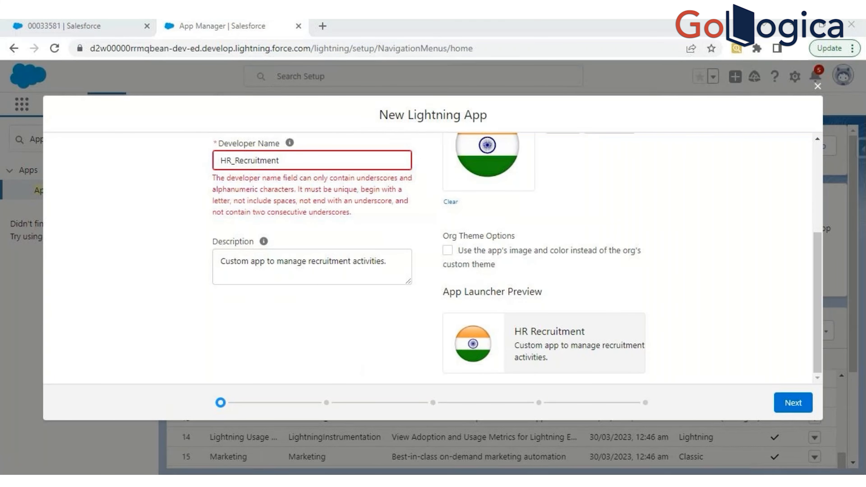
pyautogui.click(471, 267)
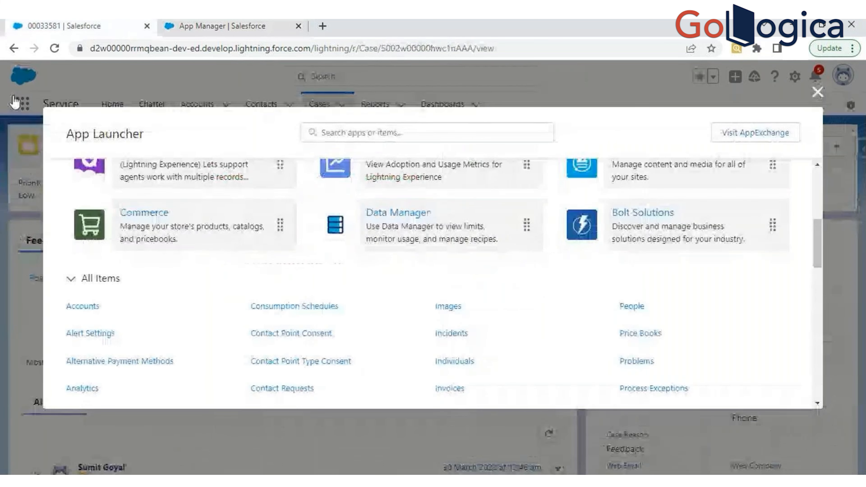
pyautogui.click(15, 102)
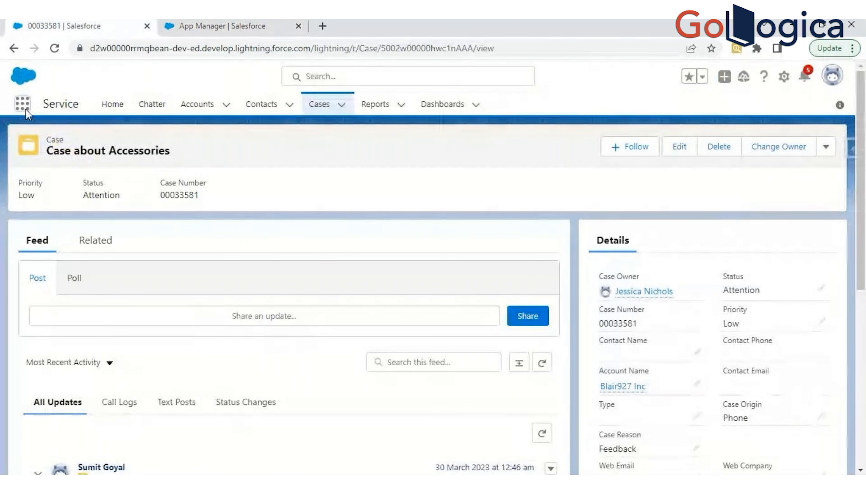
pyautogui.click(220, 24)
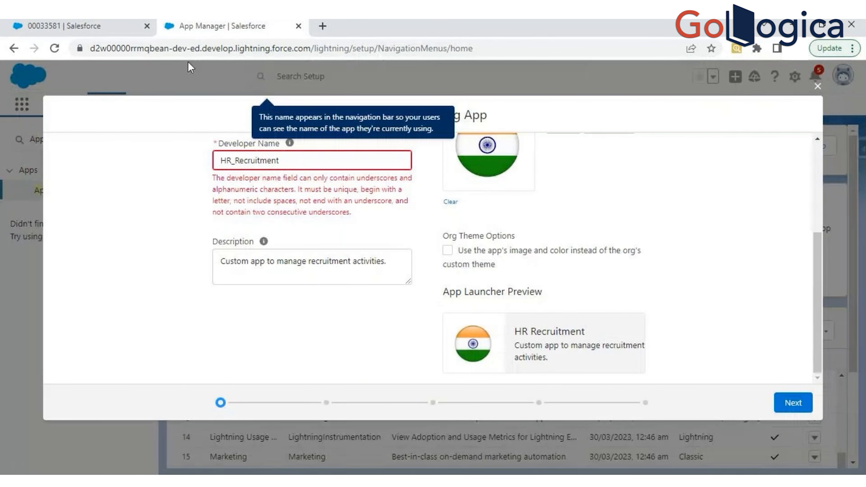
pyautogui.click(82, 26)
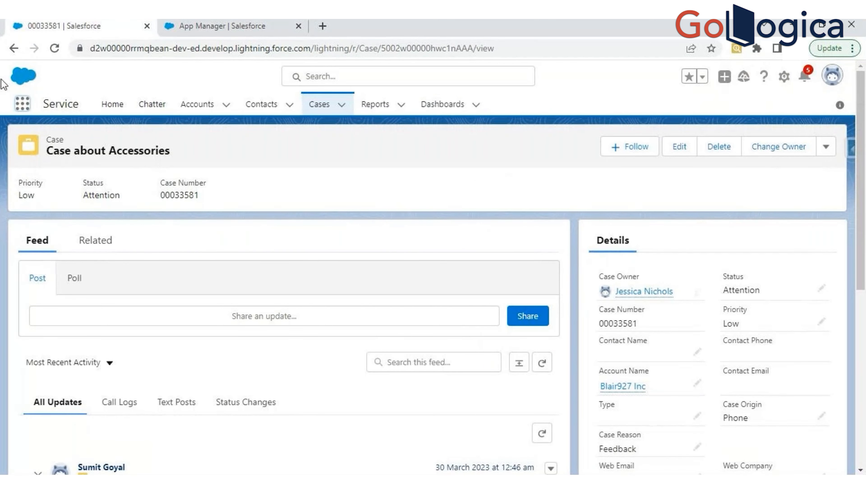
pyautogui.click(172, 31)
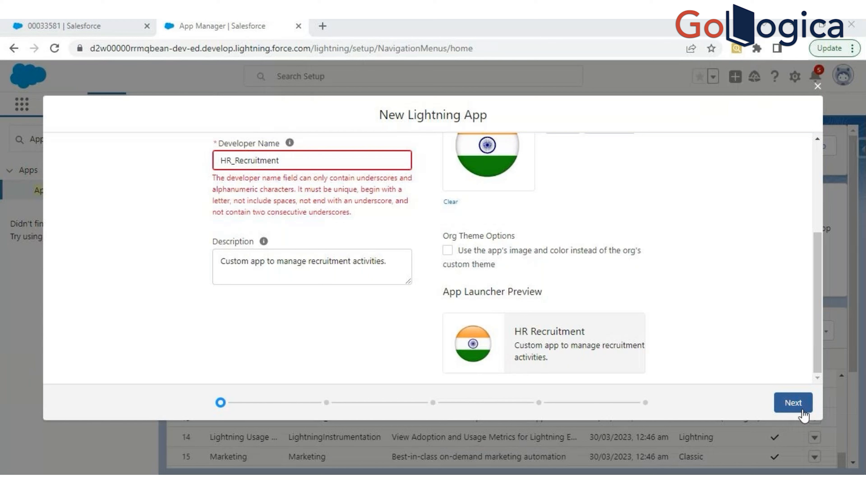
# - Accept the app details and branding, and review the Navigation Style setting, keeping Standard navigation
pyautogui.click(794, 405)
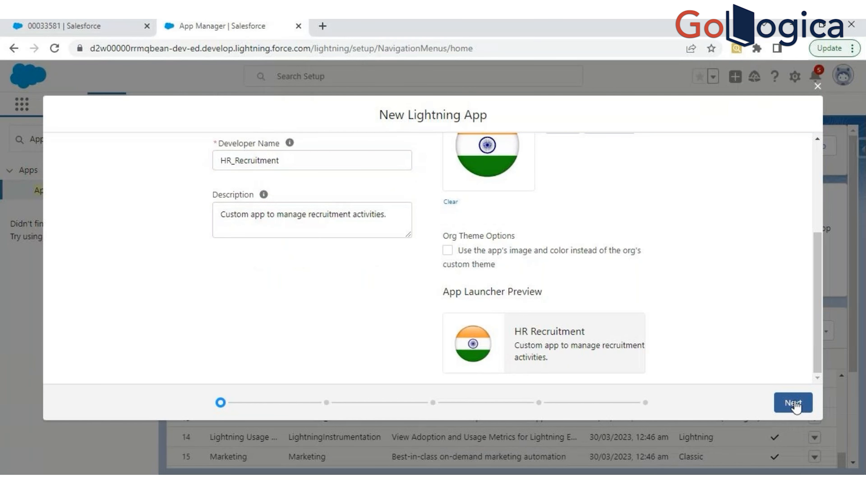
pyautogui.click(793, 403)
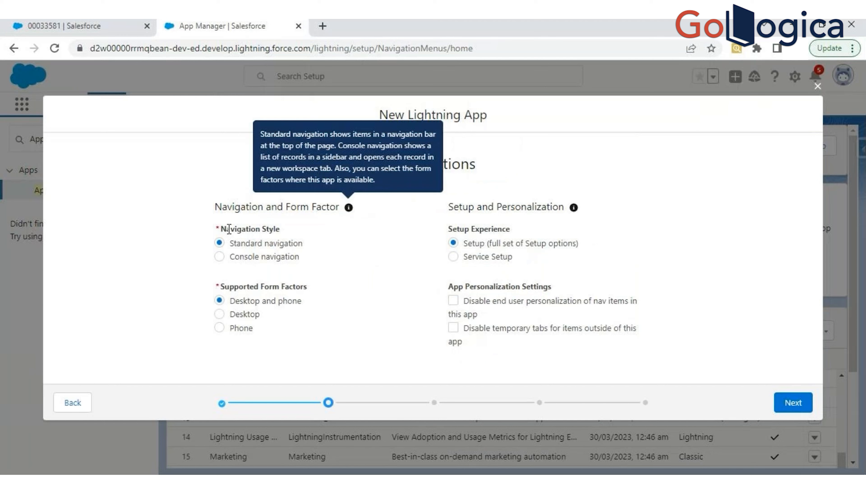
pyautogui.moveTo(221, 227); pyautogui.dragTo(281, 244)
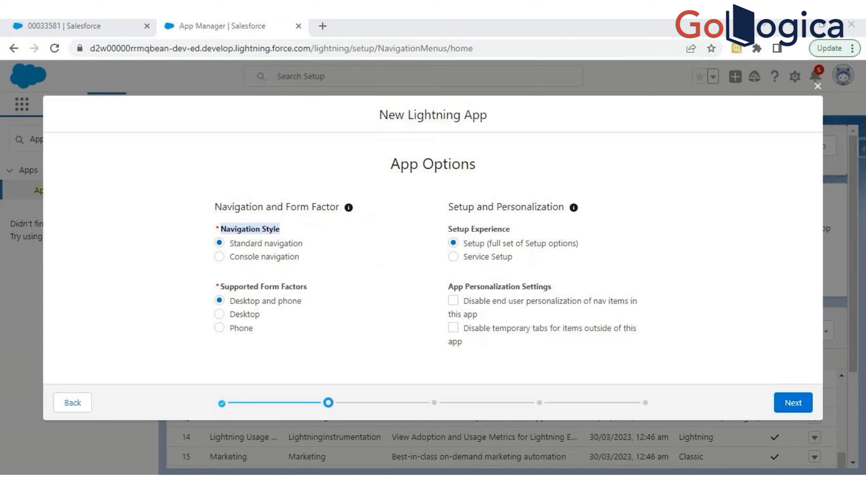
pyautogui.click(290, 244)
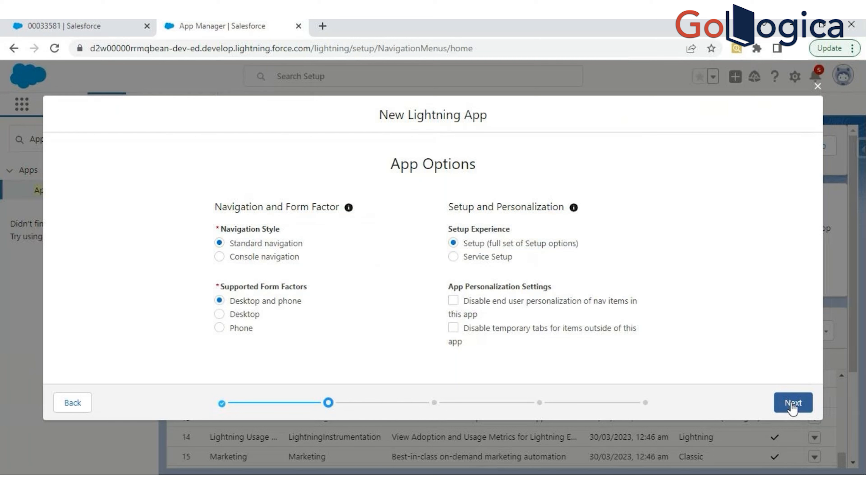
# - Accept the remaining wizard pages with their defaults, adding no navigation items or user profiles, and save the new app
pyautogui.click(792, 404)
pyautogui.click(791, 403)
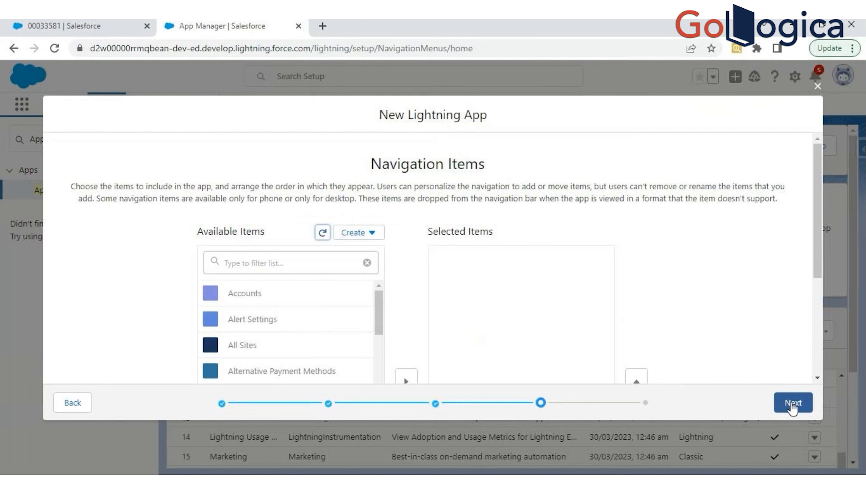
pyautogui.click(792, 403)
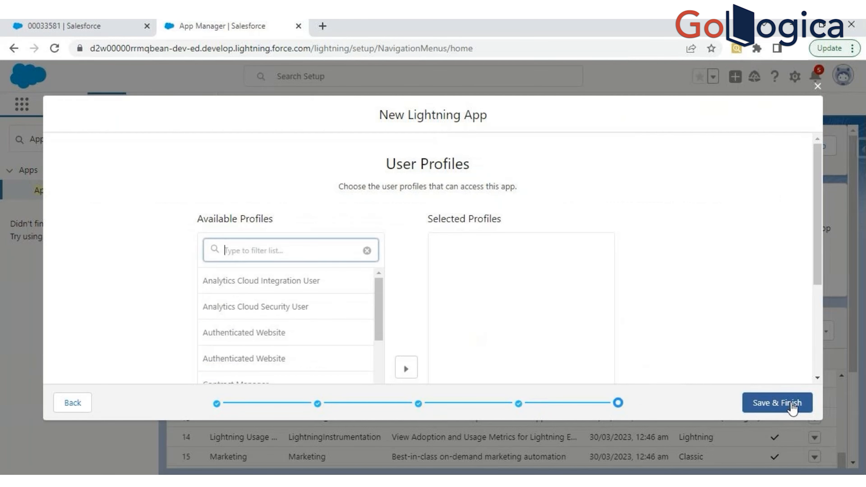
pyautogui.click(792, 406)
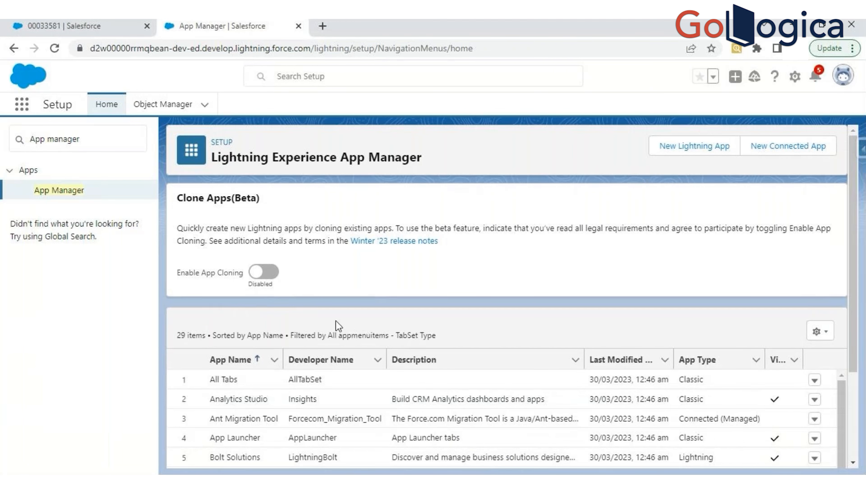
# - Locate the HR Recruitment app in the App Manager list
pyautogui.scroll(-4, 325, 345)
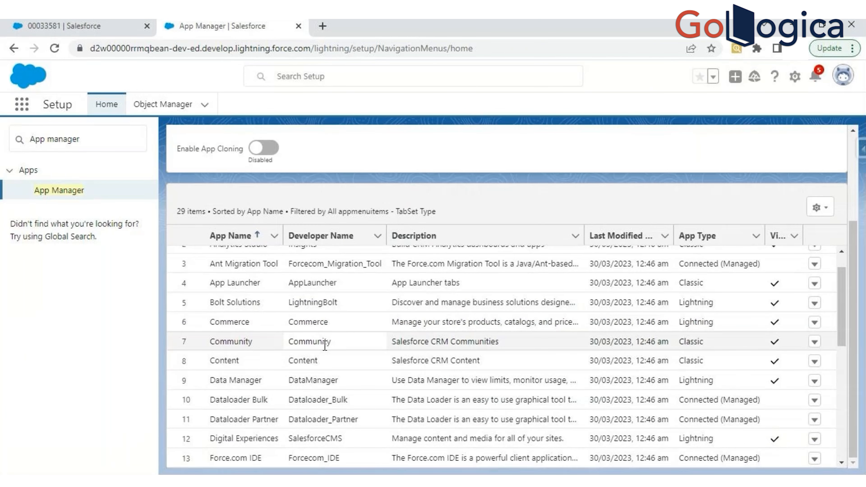
pyautogui.scroll(-4, 324, 346)
pyautogui.scroll(2, 275, 359)
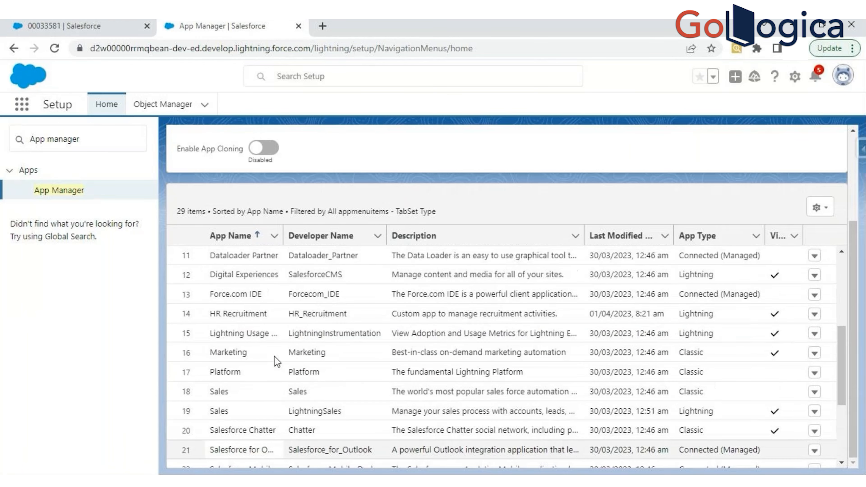
pyautogui.moveTo(210, 354); pyautogui.dragTo(255, 354)
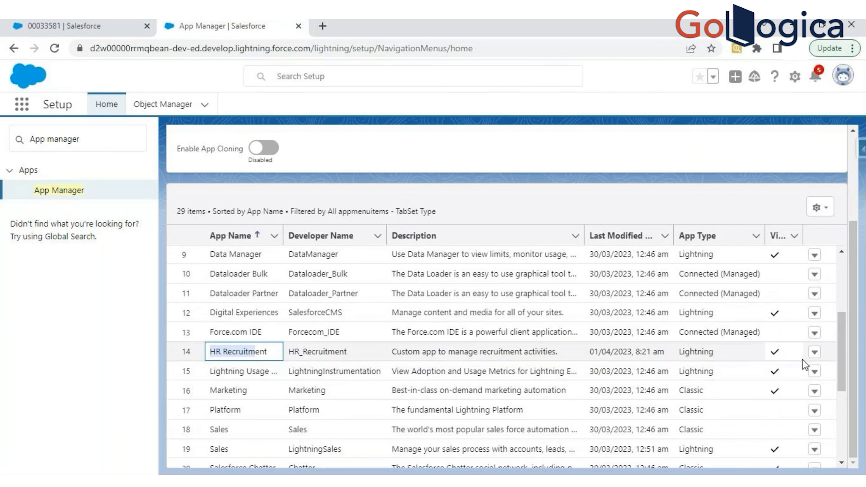
# - Open the HR Recruitment app for editing and show its App Options settings
pyautogui.click(814, 354)
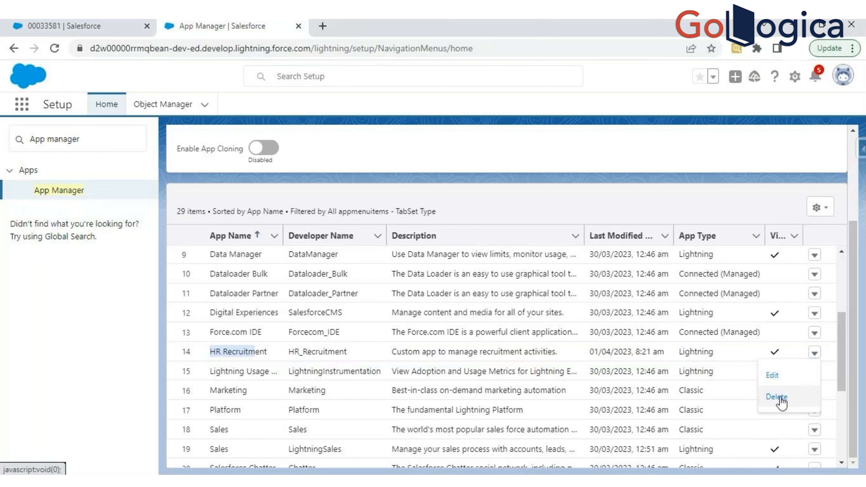
pyautogui.click(773, 375)
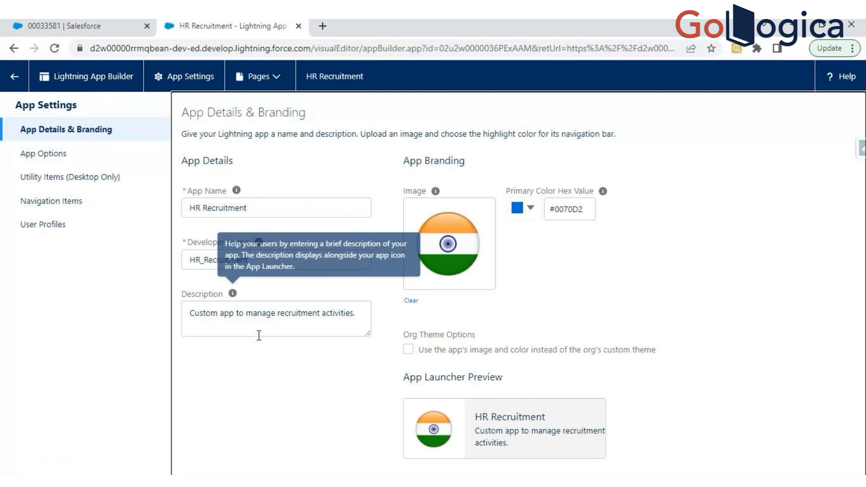
pyautogui.click(41, 155)
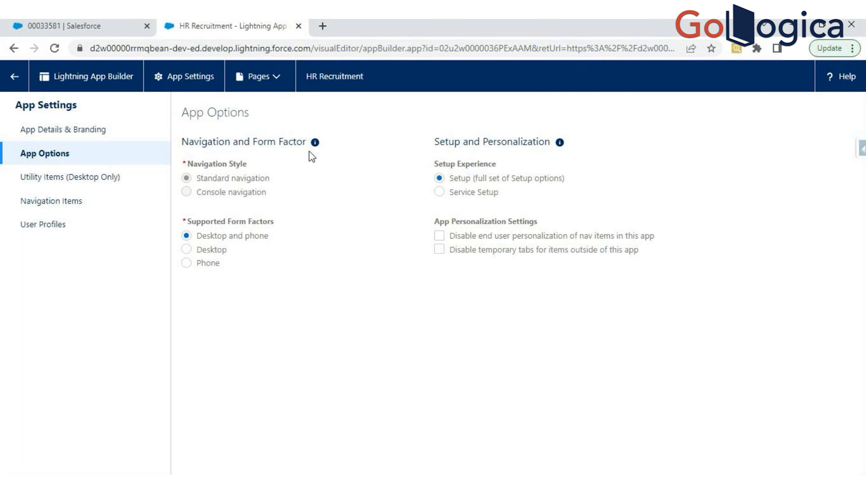
pyautogui.moveTo(315, 143)
# - Search the web for "play store" in a new browser tab and open the Google Play Store site
pyautogui.click(131, 34)
pyautogui.click(218, 26)
pyautogui.click(323, 28)
pyautogui.write('p')
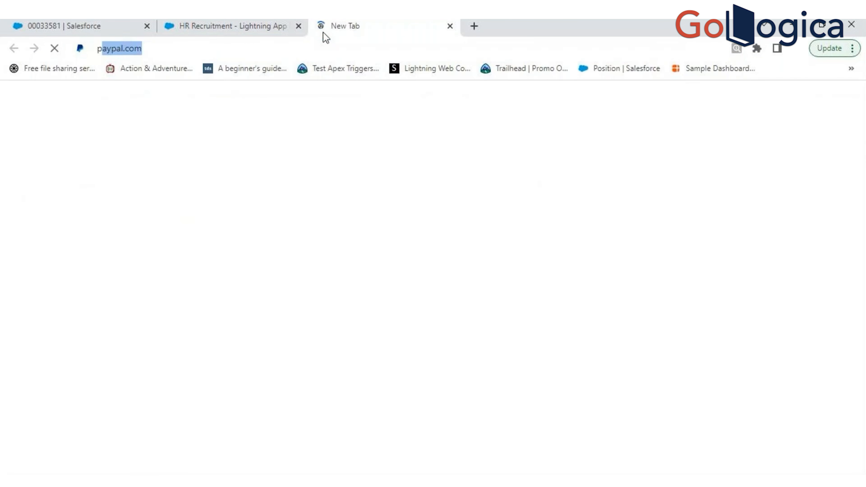
pyautogui.write('lay sot')
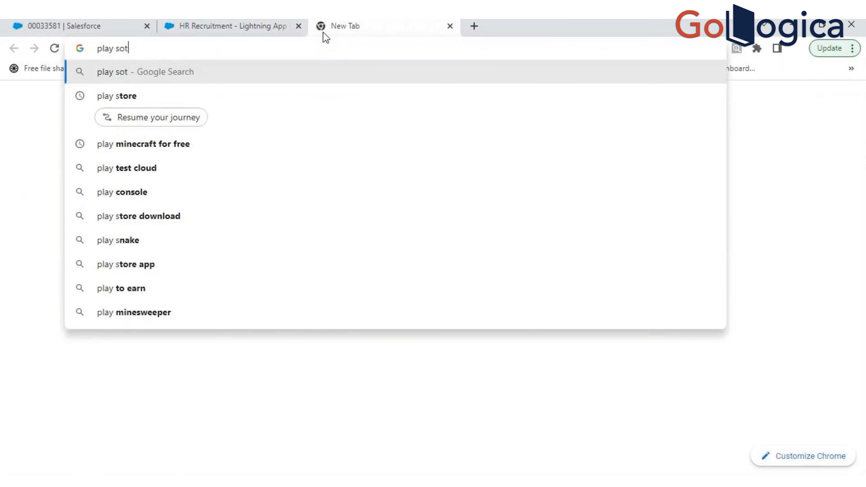
pyautogui.press('BackSpace')
pyautogui.press('BackSpace')
pyautogui.write('tore')
pyautogui.press('Return')
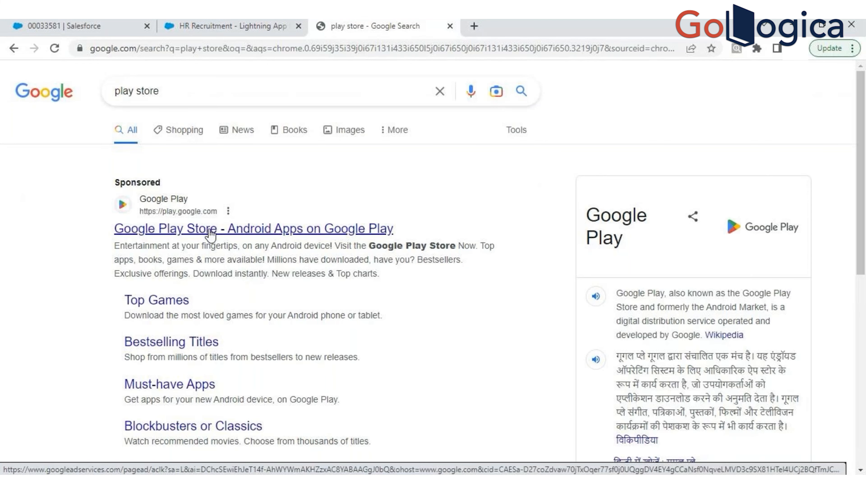
pyautogui.click(208, 232)
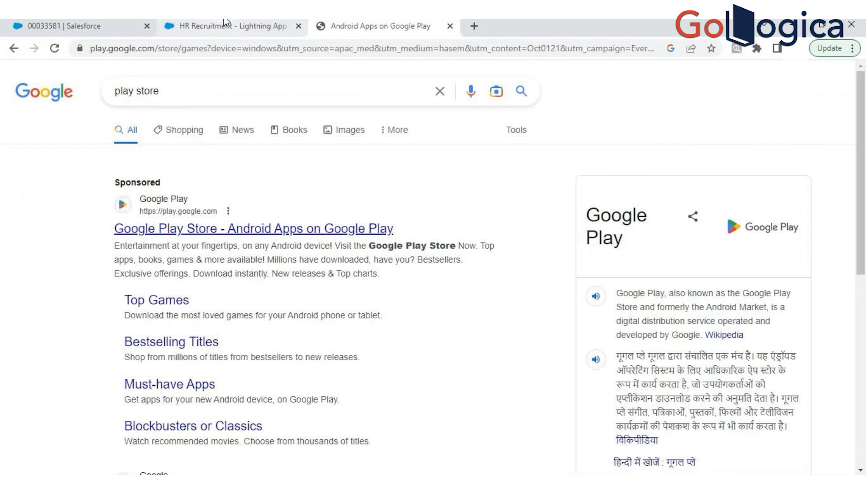
# - Review the Supported Form Factors options of HR Recruitment alongside Google Play and its app search
pyautogui.click(225, 24)
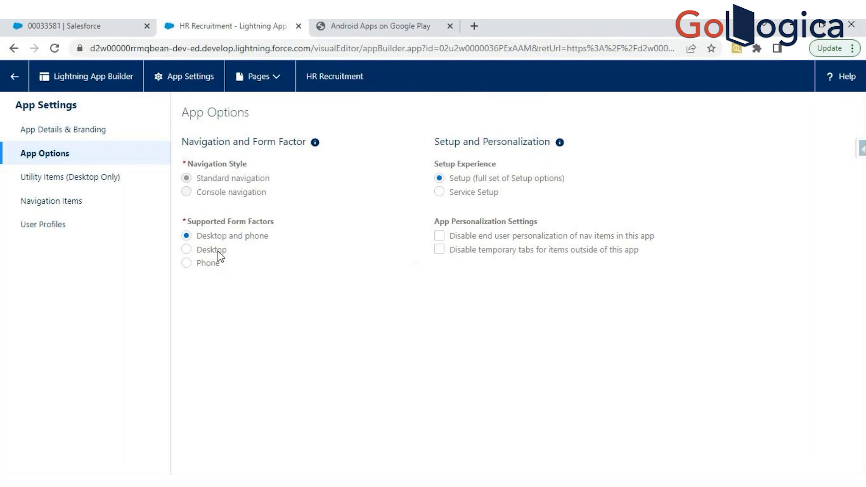
pyautogui.click(387, 21)
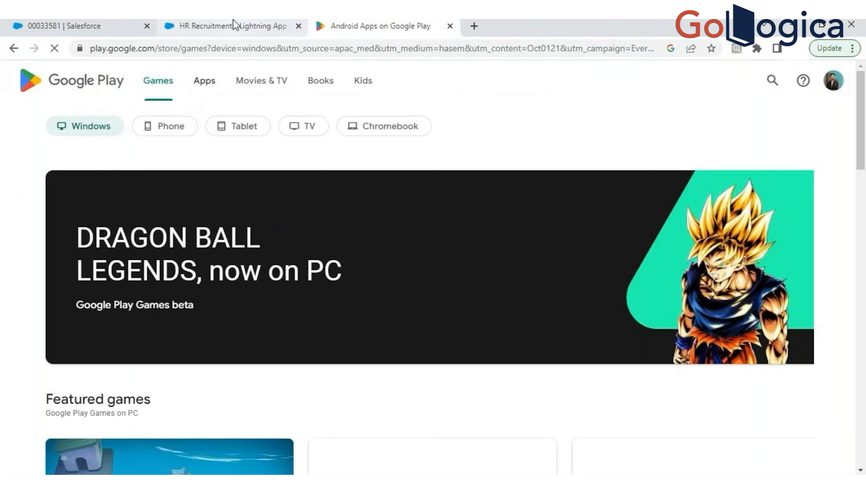
pyautogui.click(771, 81)
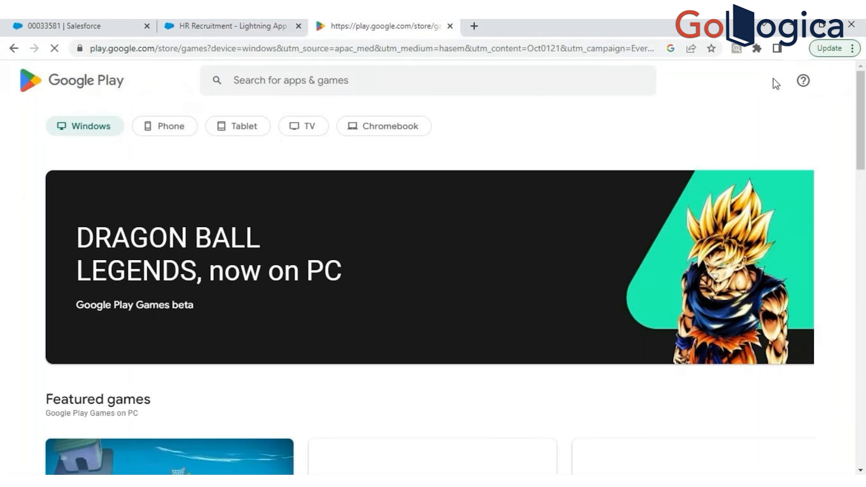
pyautogui.click(293, 85)
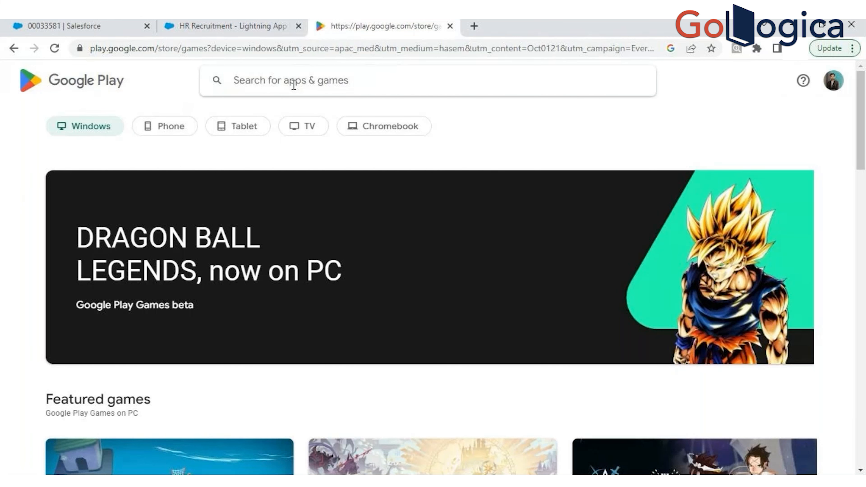
pyautogui.click(249, 31)
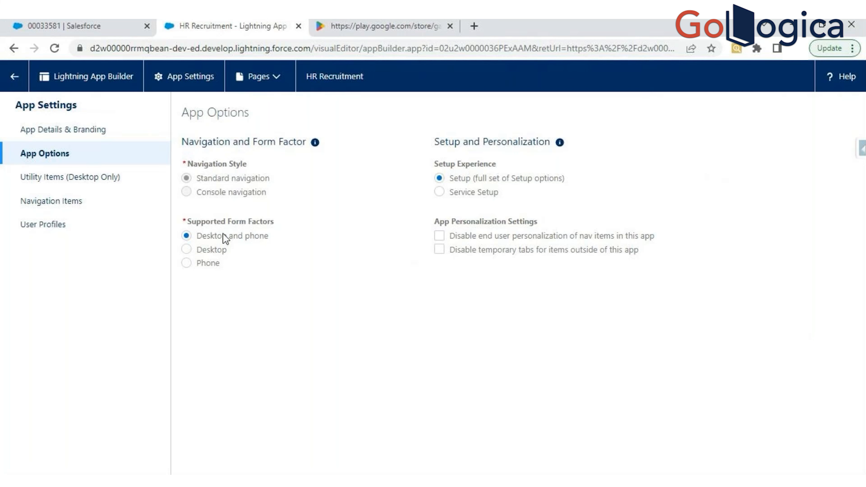
# - Search Google Play for "salesforce"
pyautogui.click(433, 27)
pyautogui.click(251, 87)
pyautogui.write('salesforce')
pyautogui.press('Return')
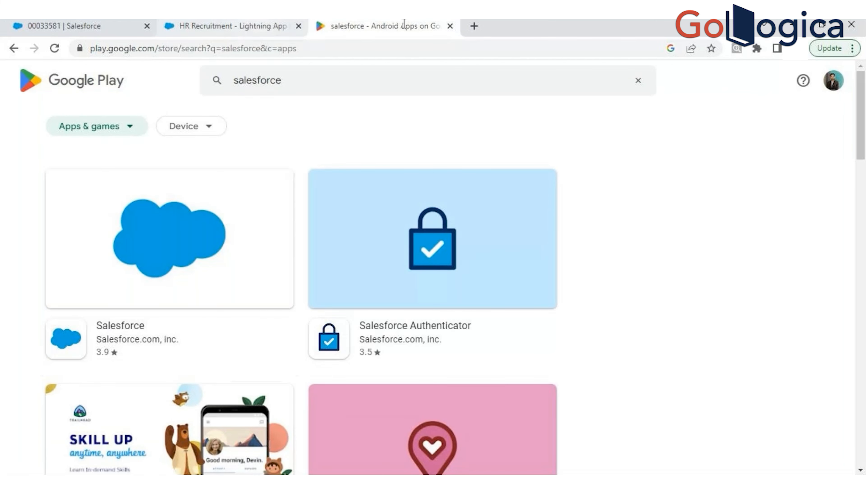
# - Compare the Setup Experience options of HR Recruitment with the Setup and Service Setup entries offered in the Service app
pyautogui.click(234, 22)
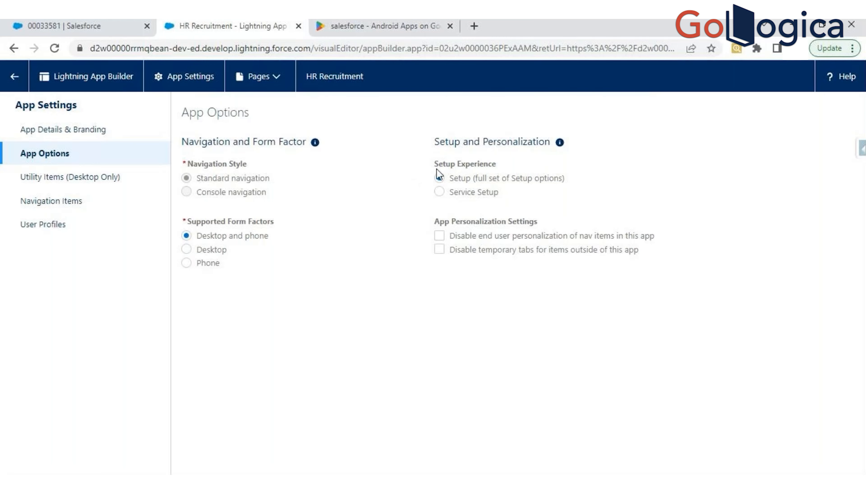
pyautogui.click(108, 22)
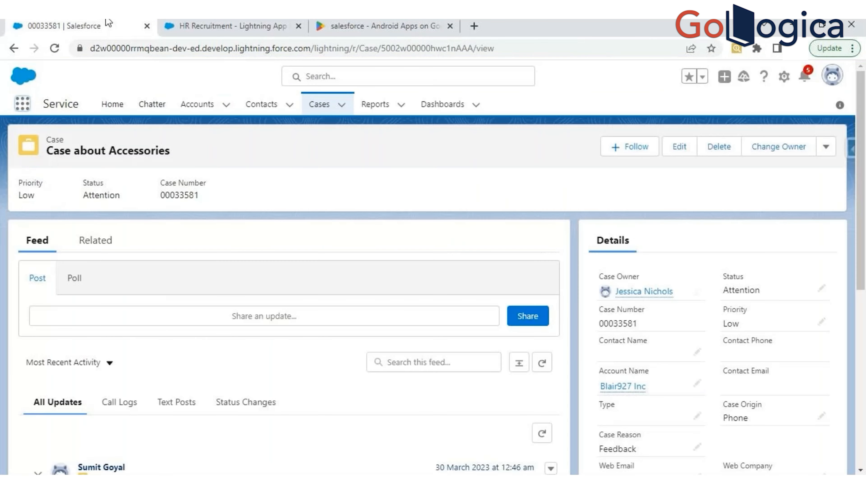
pyautogui.click(783, 77)
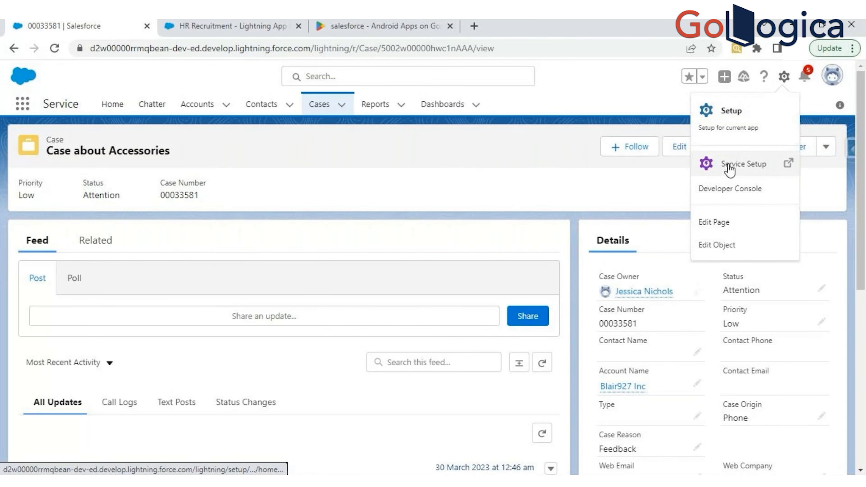
pyautogui.click(230, 26)
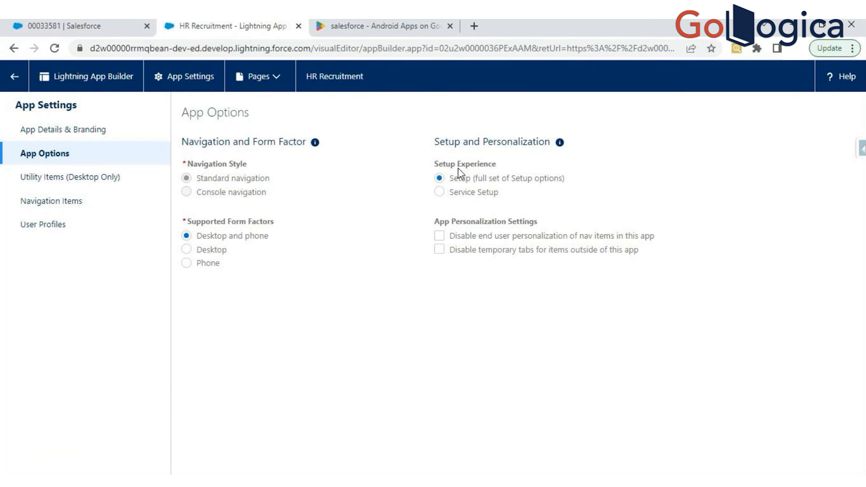
pyautogui.click(116, 23)
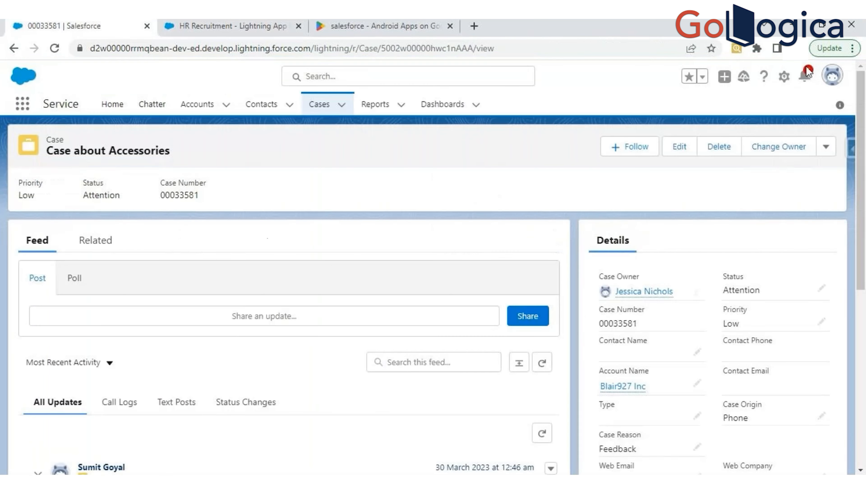
pyautogui.click(781, 78)
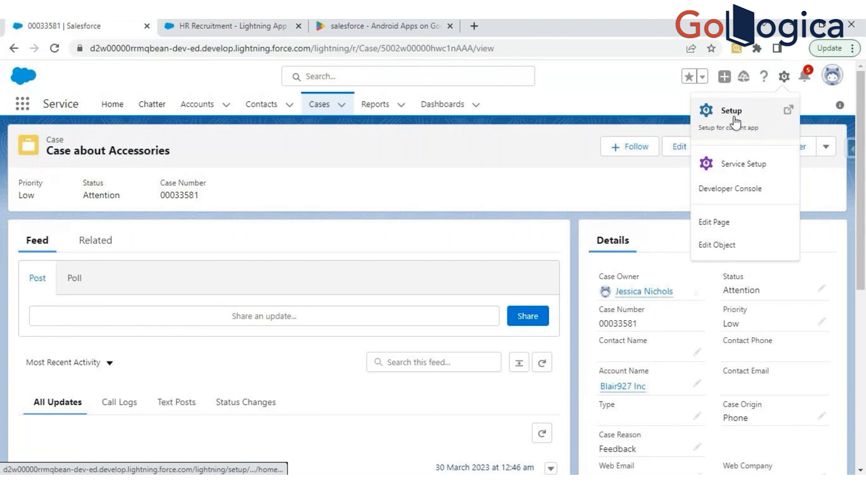
pyautogui.click(180, 21)
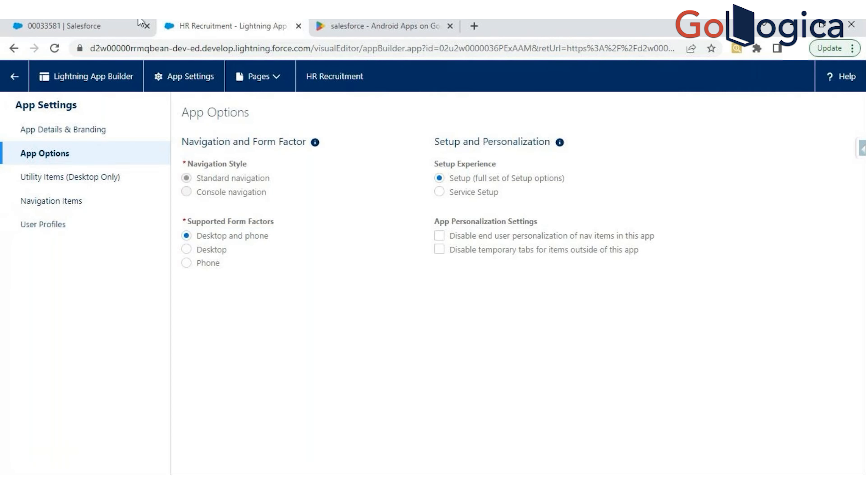
# - Search the App Launcher for "sales" and open the Sales app
pyautogui.click(126, 26)
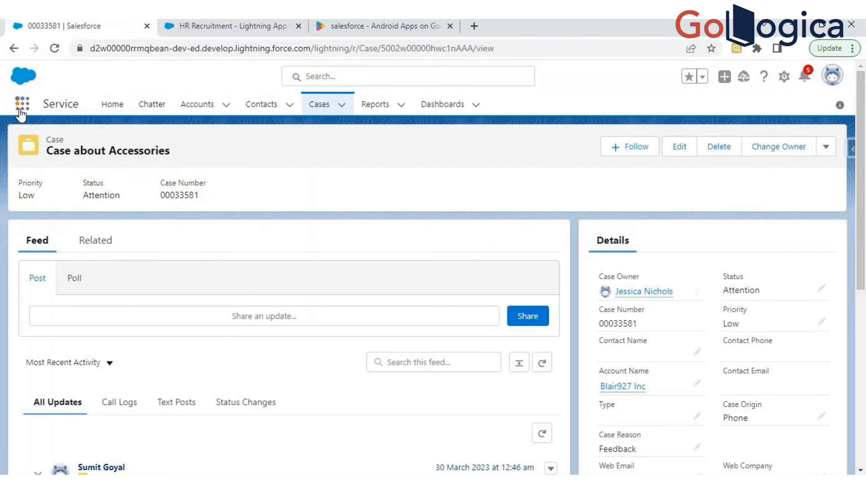
pyautogui.write('sales')
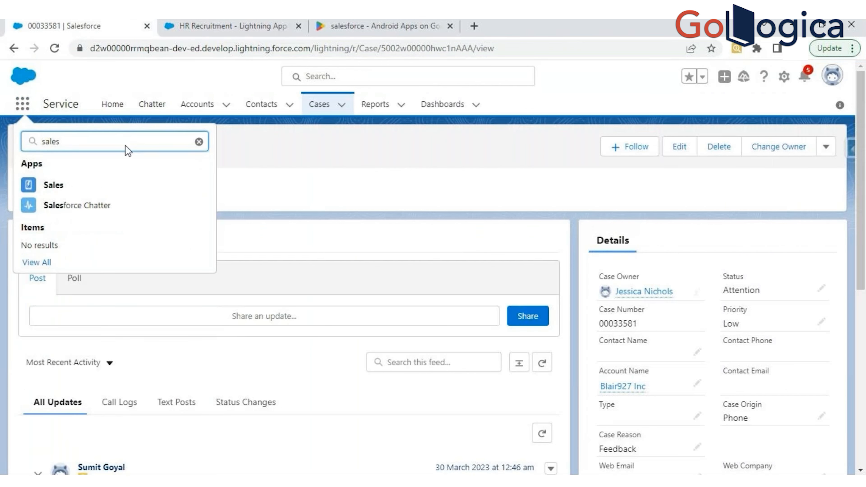
pyautogui.click(54, 189)
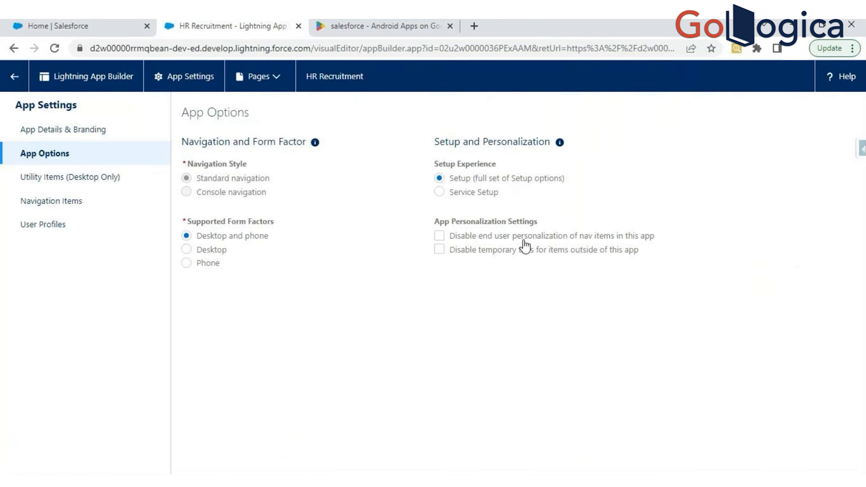
# - Check the additional navigation items of the Sales app, open its navigation bar for editing and list all items available to add
pyautogui.click(92, 23)
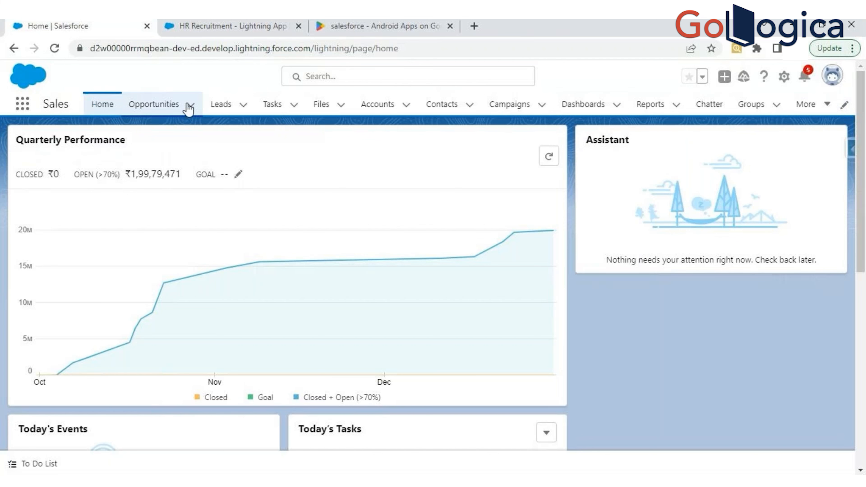
pyautogui.click(827, 105)
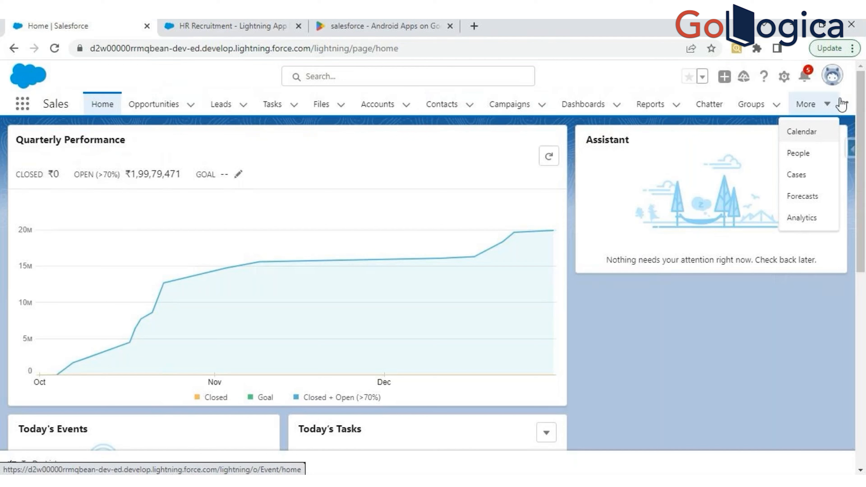
pyautogui.click(850, 111)
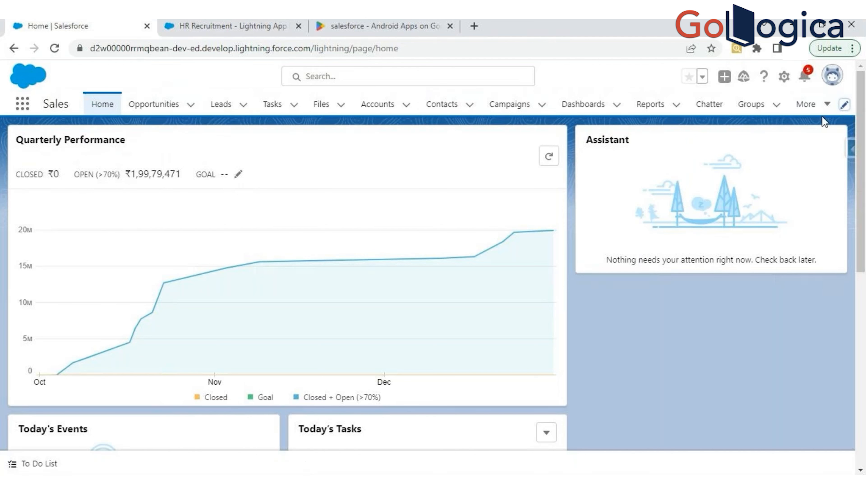
pyautogui.click(847, 109)
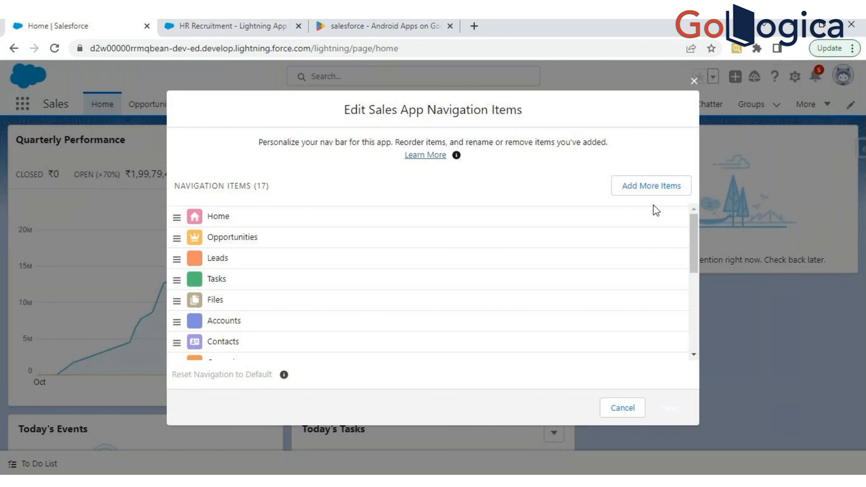
pyautogui.click(642, 186)
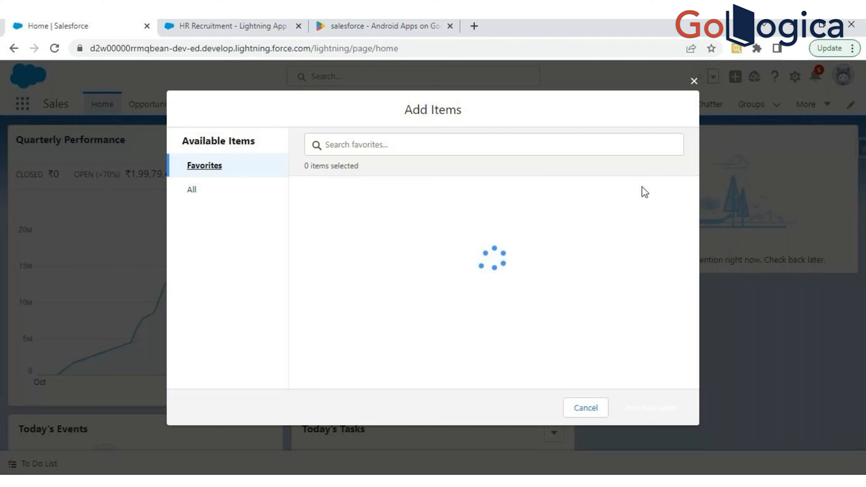
pyautogui.click(193, 193)
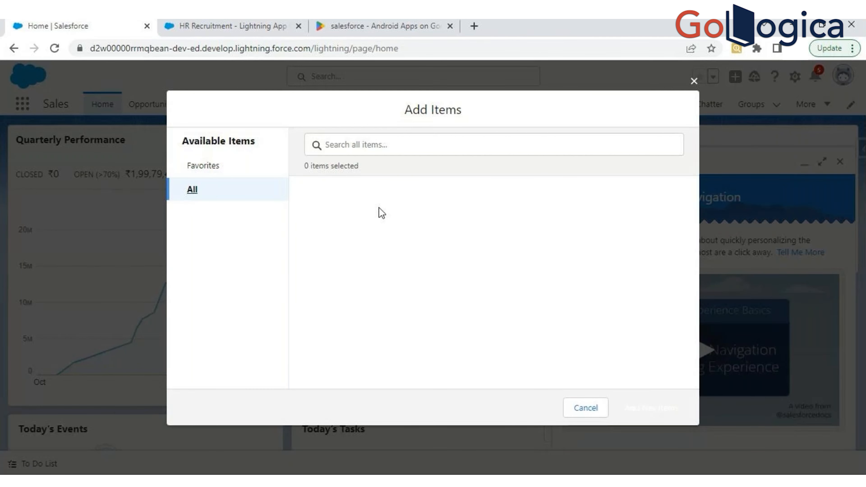
pyautogui.click(190, 192)
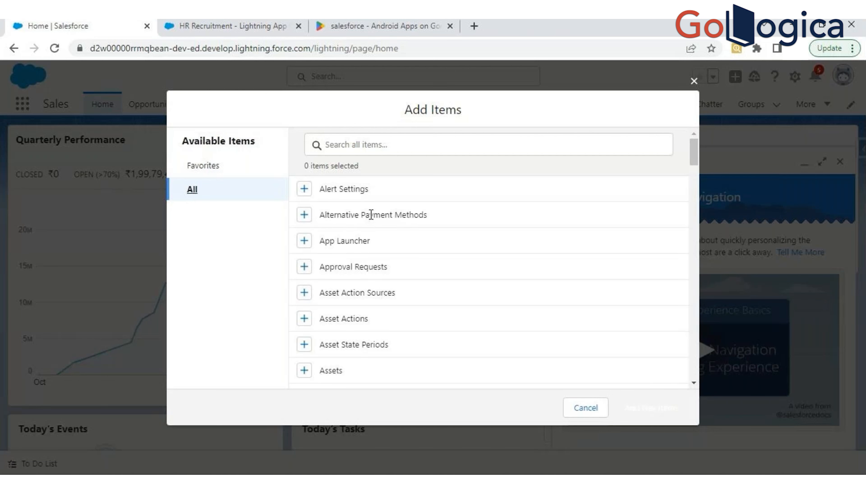
# - Add Invoices to the Sales app's navigation items, save the change and show the navigation bar's additional items
pyautogui.scroll(-20, 371, 215)
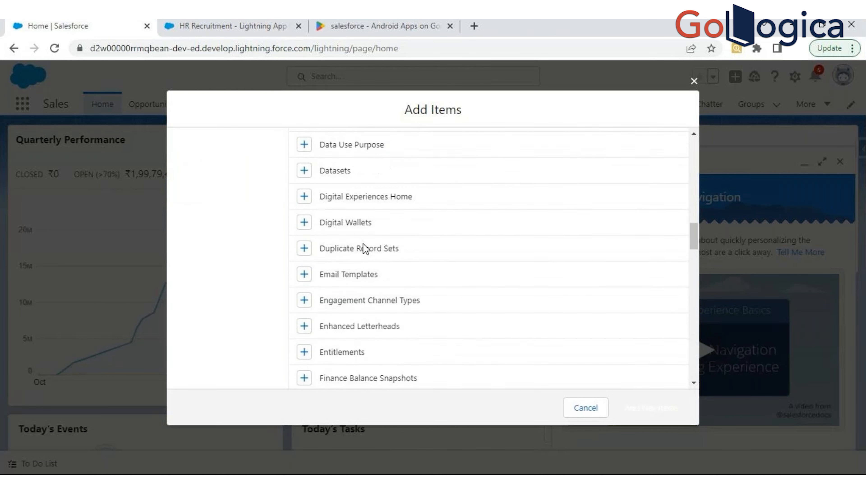
pyautogui.scroll(-10, 322, 178)
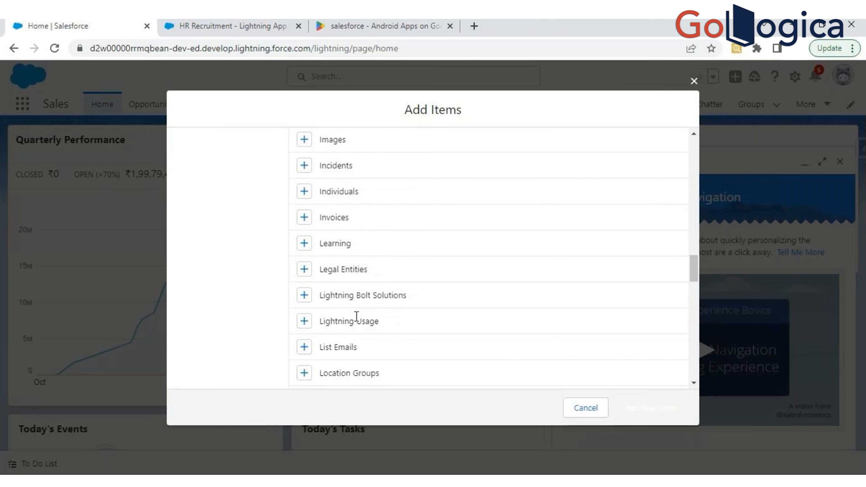
pyautogui.click(302, 218)
pyautogui.scroll(1, 307, 225)
pyautogui.click(641, 412)
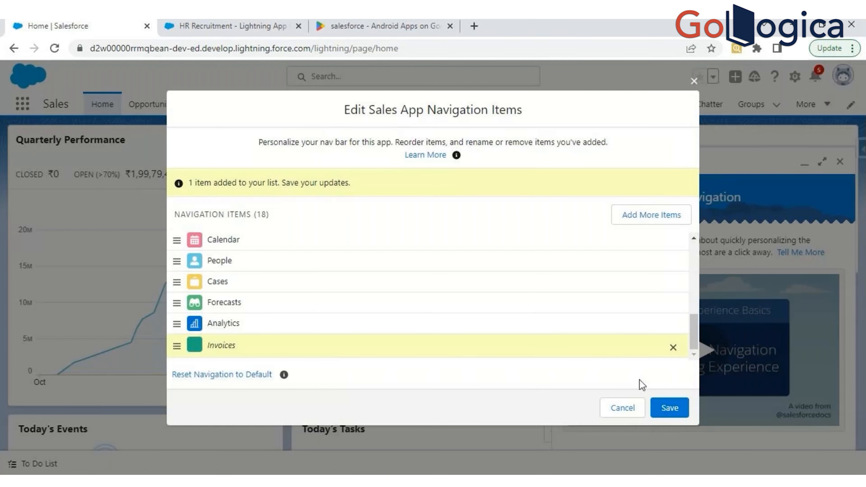
pyautogui.click(669, 408)
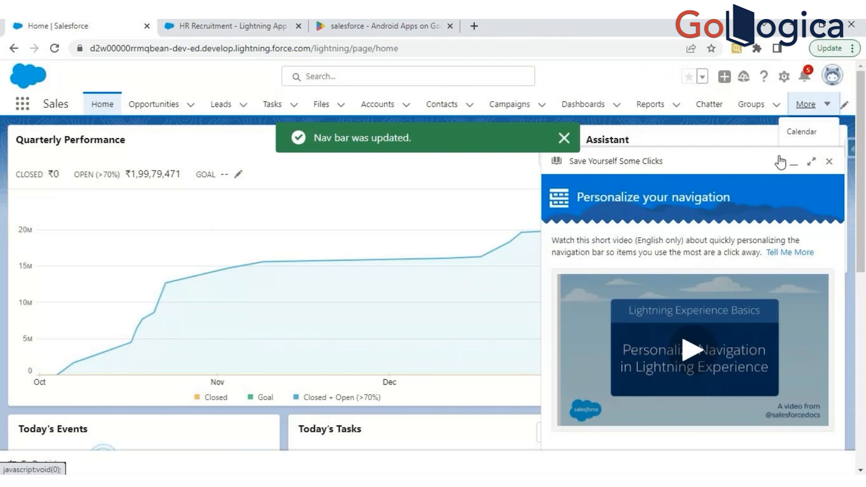
pyautogui.click(830, 159)
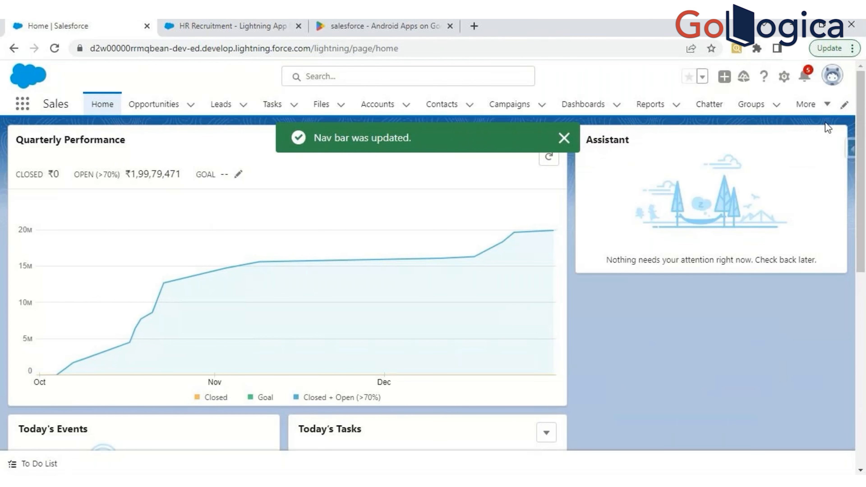
pyautogui.click(822, 104)
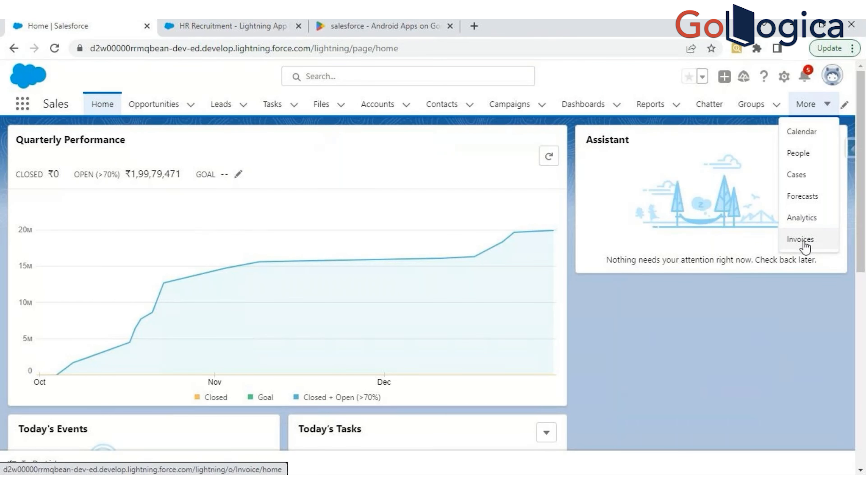
# - In HR Recruitment's App Options, enable "Disable end user personalization of nav items in this app" and clear it again after checking the Sales app
pyautogui.click(201, 24)
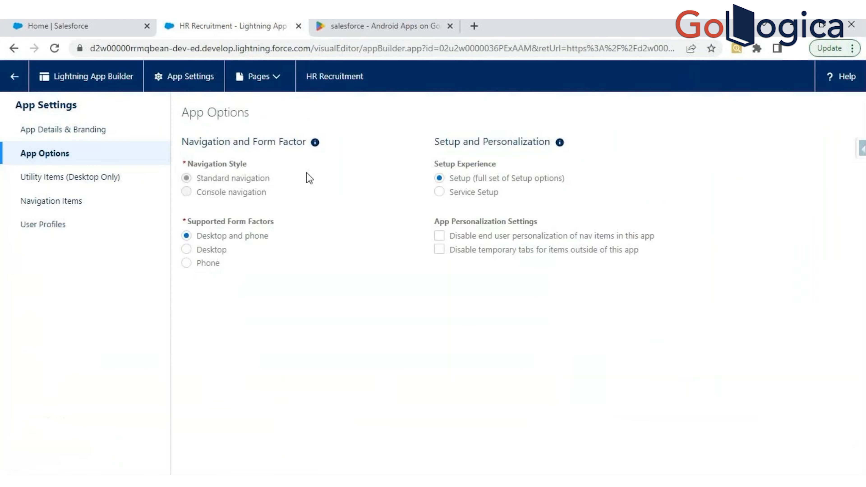
pyautogui.click(439, 239)
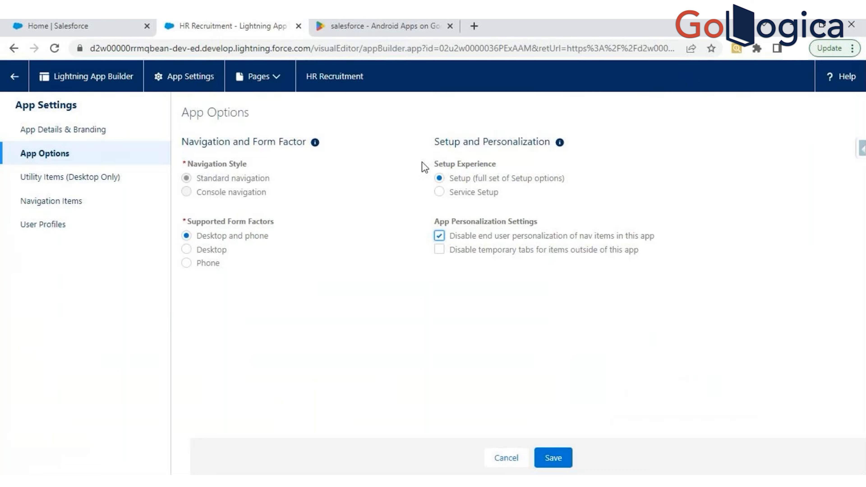
pyautogui.click(82, 27)
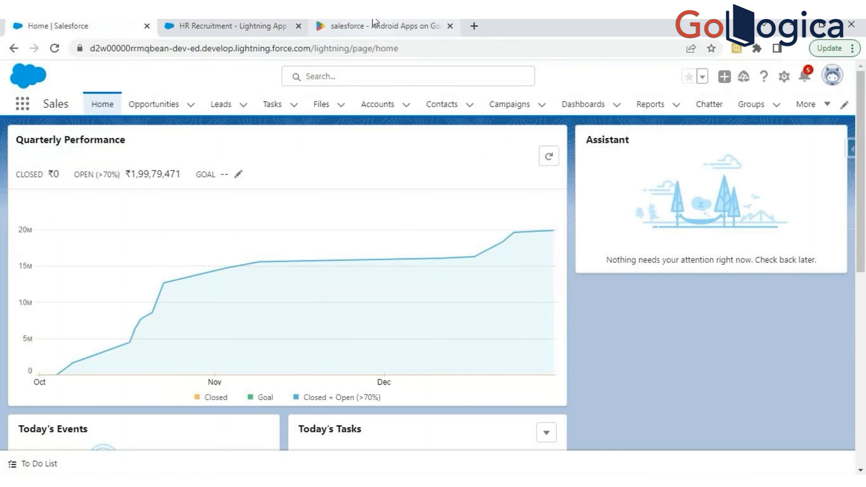
pyautogui.click(232, 26)
pyautogui.click(439, 236)
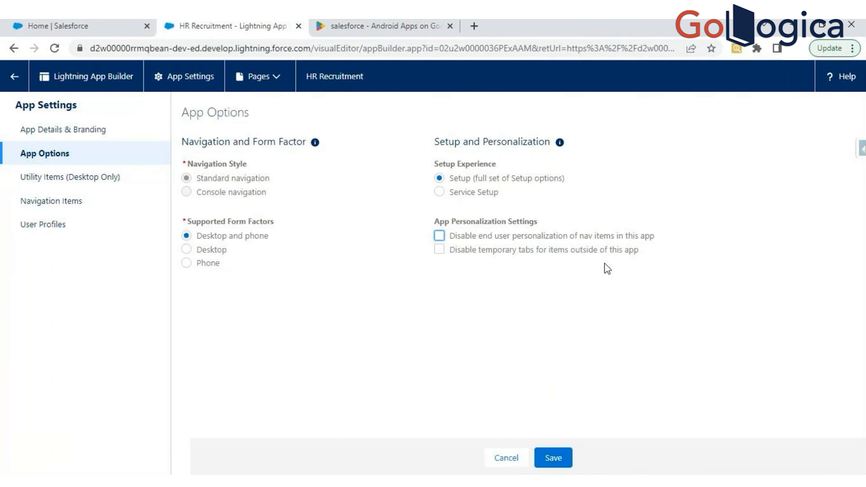
# - Remove Invoices from the Sales app's navigation items and save the navigation bar
pyautogui.click(99, 25)
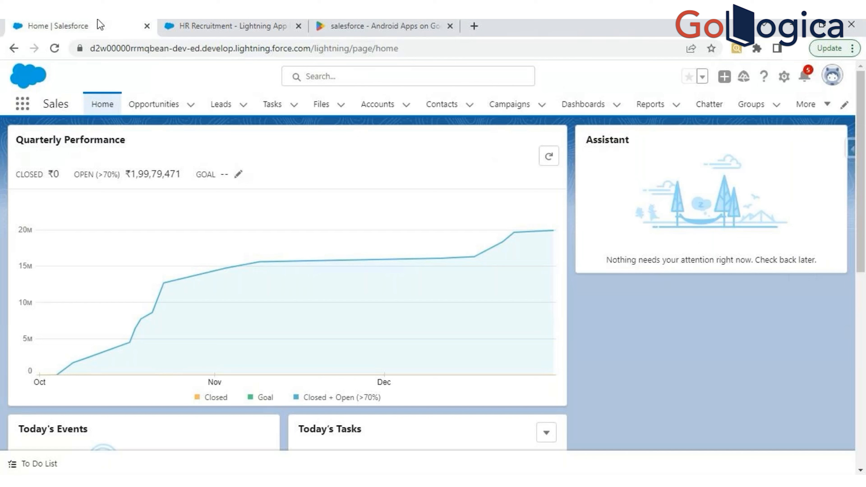
pyautogui.click(845, 106)
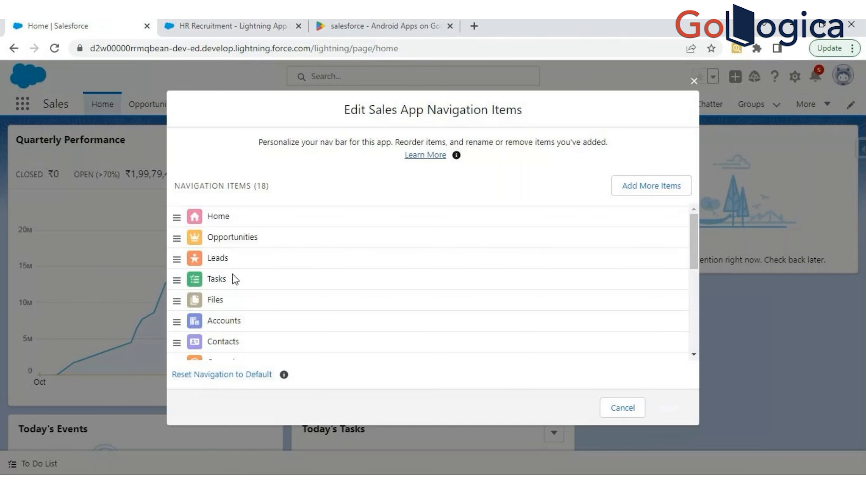
pyautogui.scroll(-5, 232, 274)
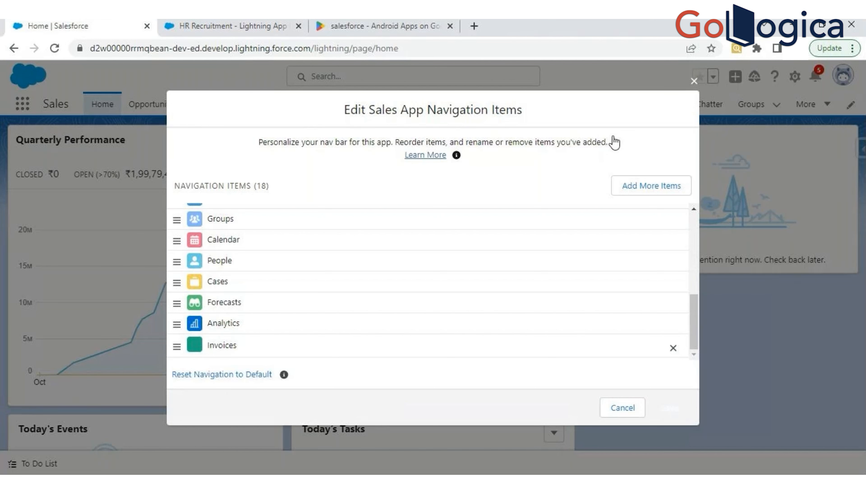
pyautogui.click(672, 348)
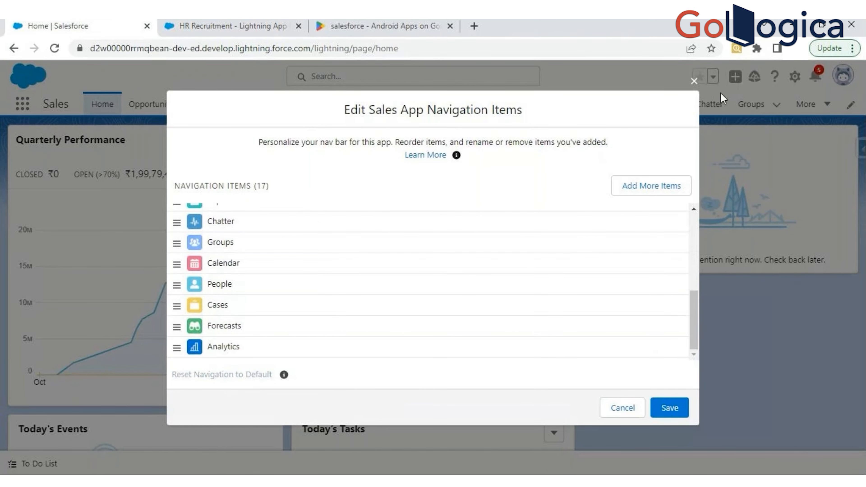
pyautogui.click(668, 415)
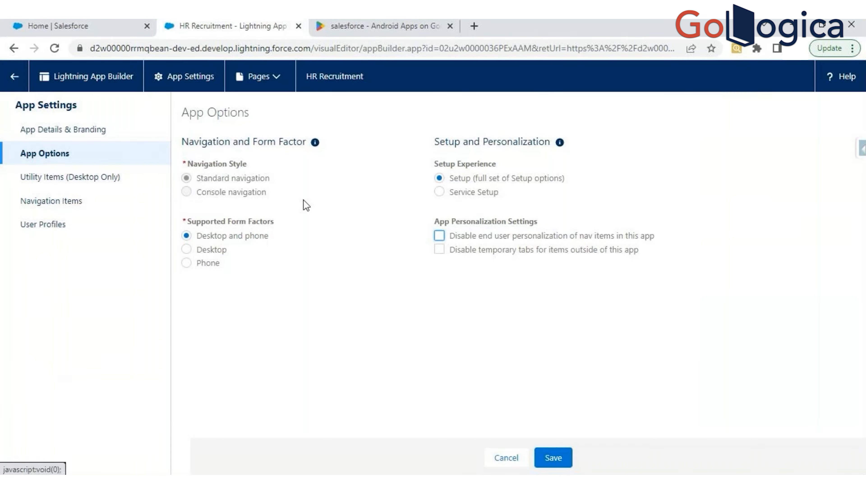
# - Discard the unsaved App Options changes of HR Recruitment and show its Utility Items (Desktop Only) settings
pyautogui.click(50, 182)
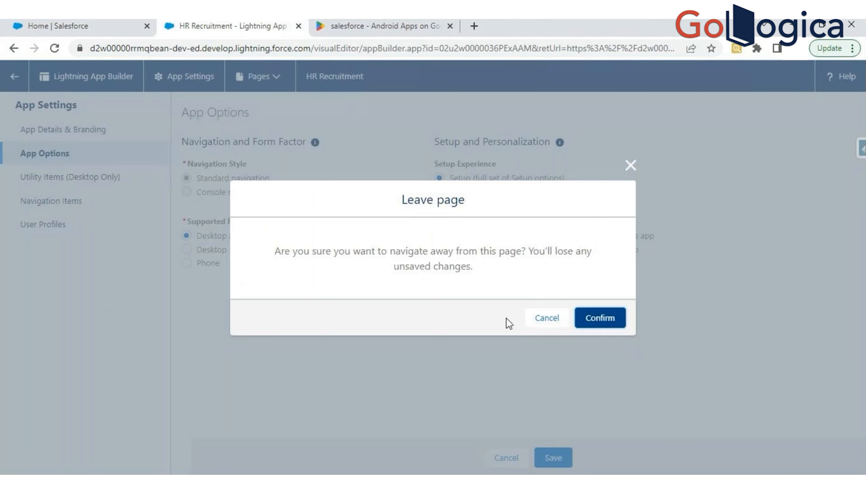
pyautogui.click(552, 329)
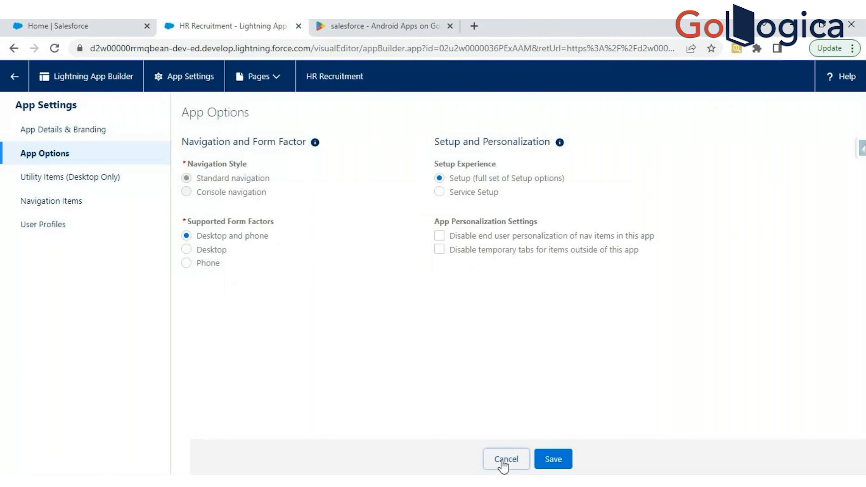
pyautogui.click(506, 458)
pyautogui.click(44, 186)
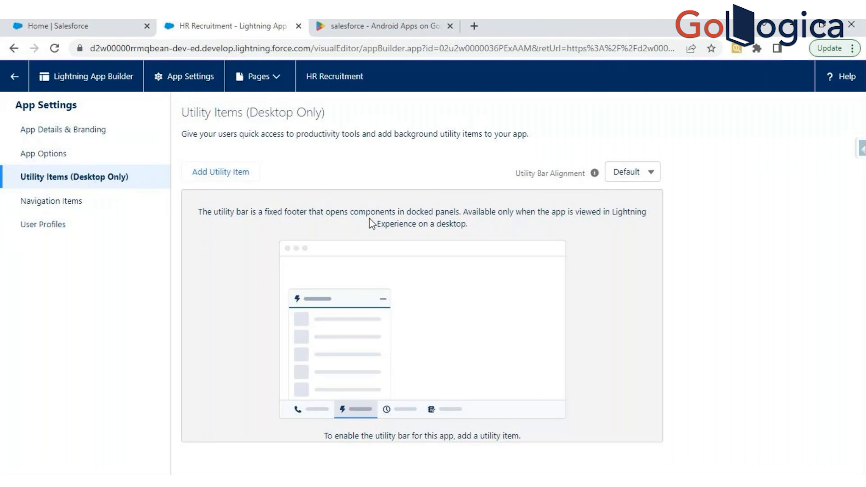
# - Close the Google Play page and look at the To Do List utility in the Sales app's utility bar before returning to HR Recruitment
pyautogui.click(384, 24)
pyautogui.hotkey('ctrl', 'shift', 'Tab')
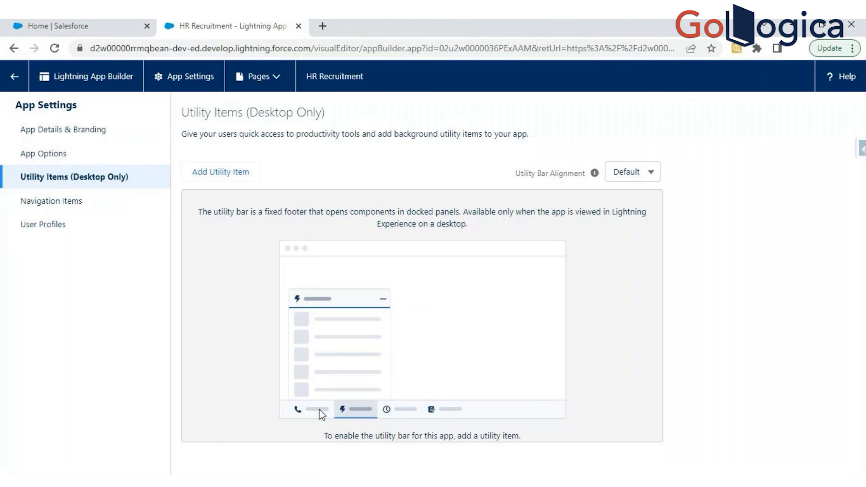
pyautogui.hotkey('ctrl', 'shift', 'Tab')
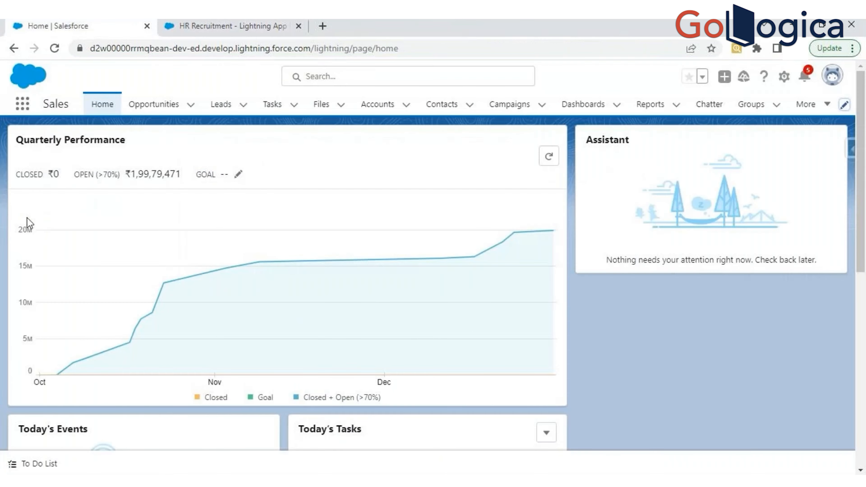
pyautogui.click(40, 466)
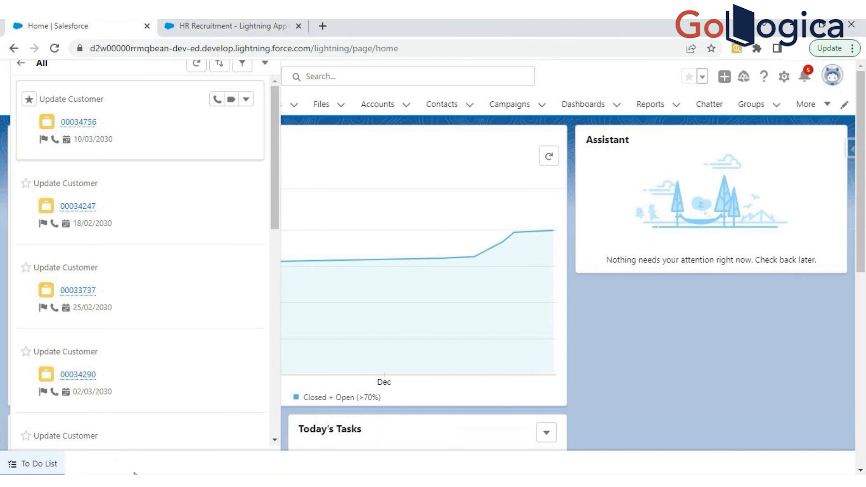
pyautogui.click(234, 23)
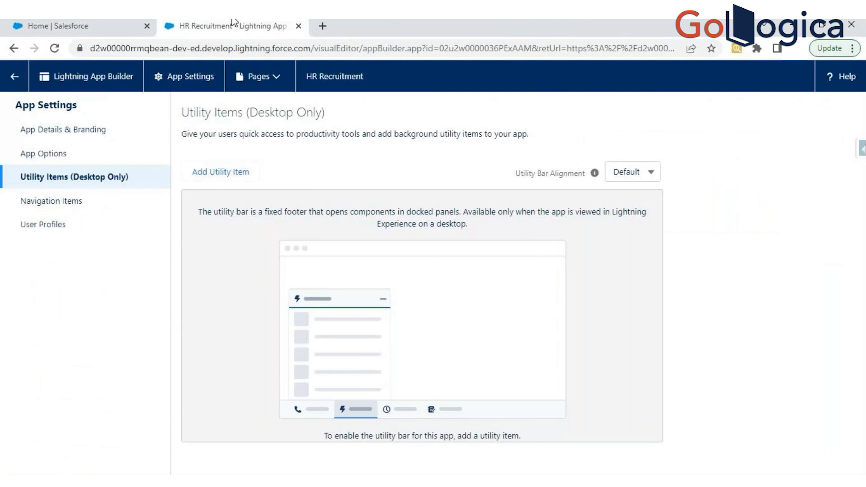
pyautogui.rightClick(504, 324)
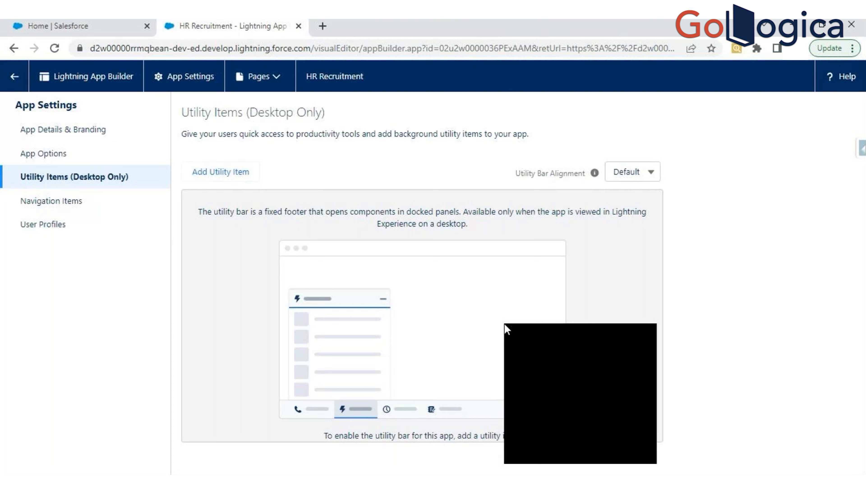
pyautogui.click(197, 299)
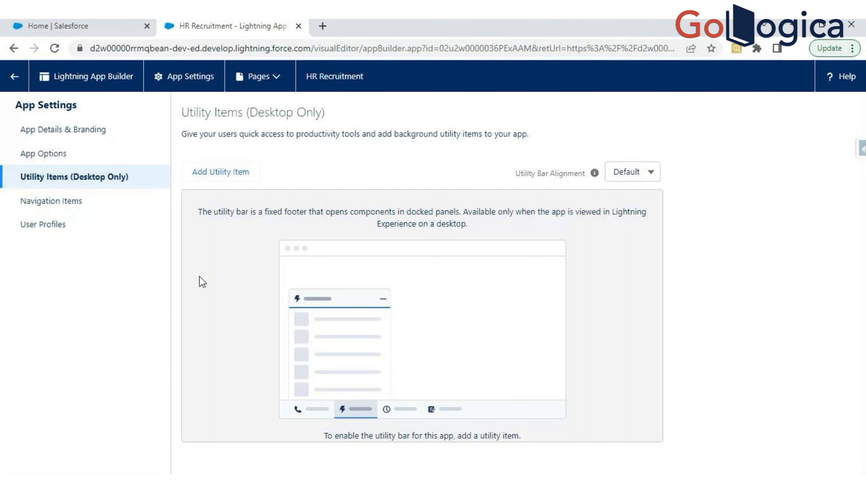
# - Add Recent Items as a utility item to the HR Recruitment app
pyautogui.click(227, 179)
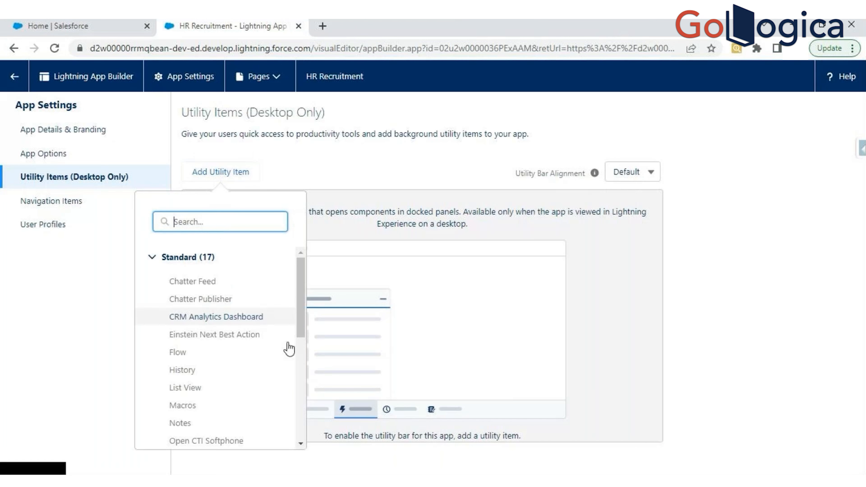
pyautogui.moveTo(301, 290); pyautogui.dragTo(305, 342)
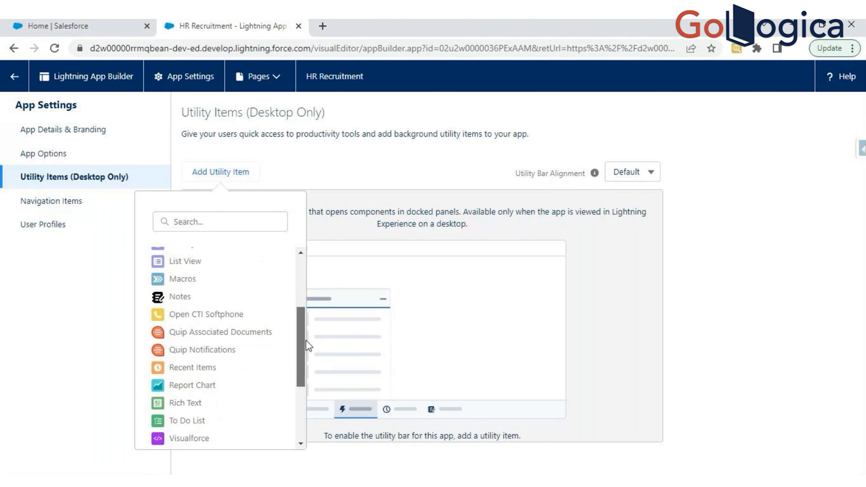
pyautogui.click(199, 365)
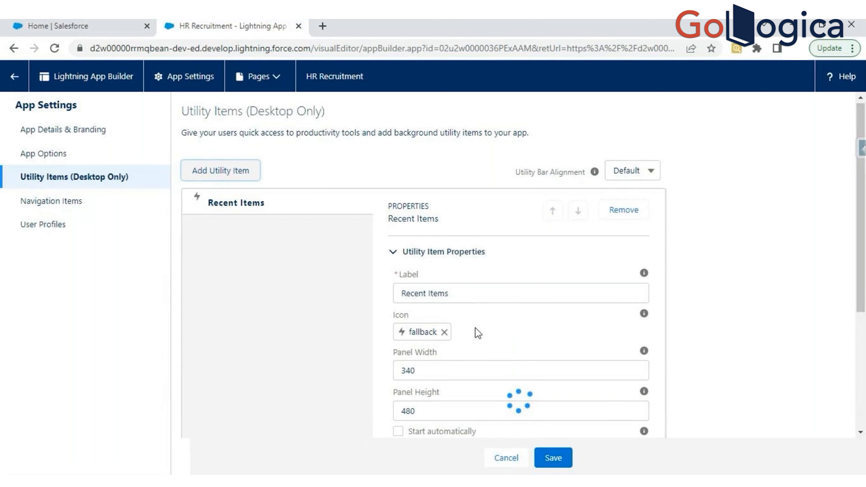
# - In the Recent Items utility's object selection, replace API Anomaly Event Store with Opportunity
pyautogui.scroll(-5, 474, 317)
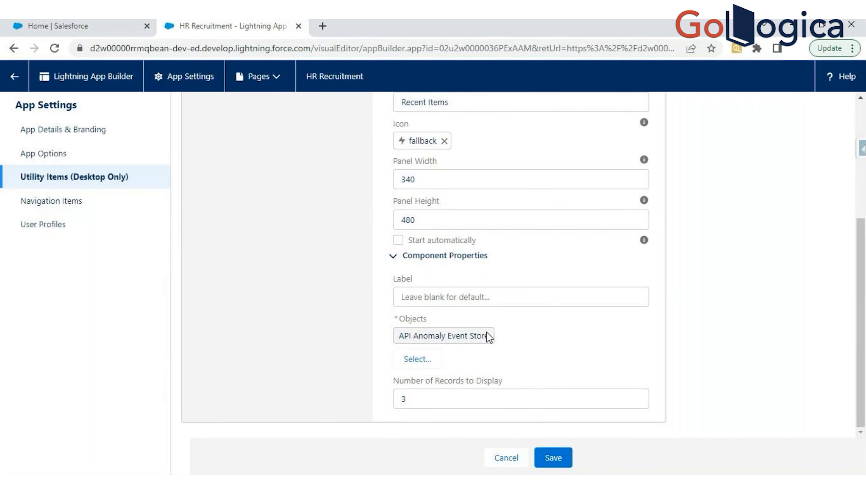
pyautogui.click(416, 362)
pyautogui.click(464, 218)
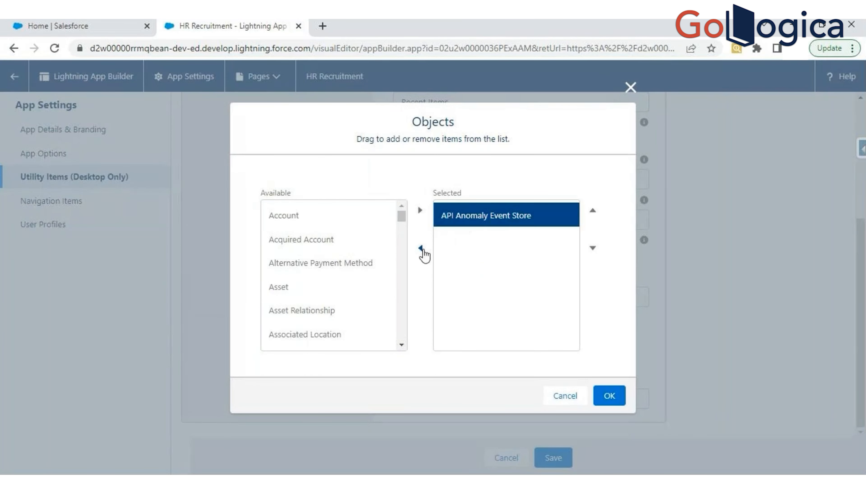
pyautogui.click(421, 249)
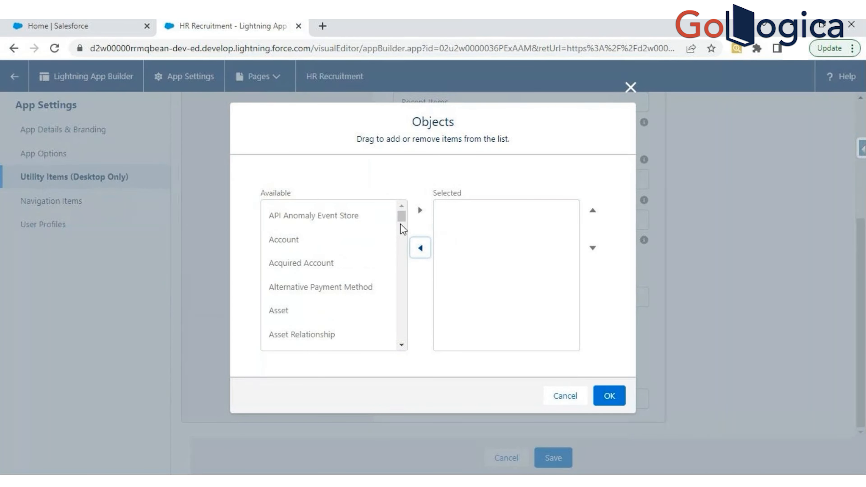
pyautogui.scroll(-5, 400, 223)
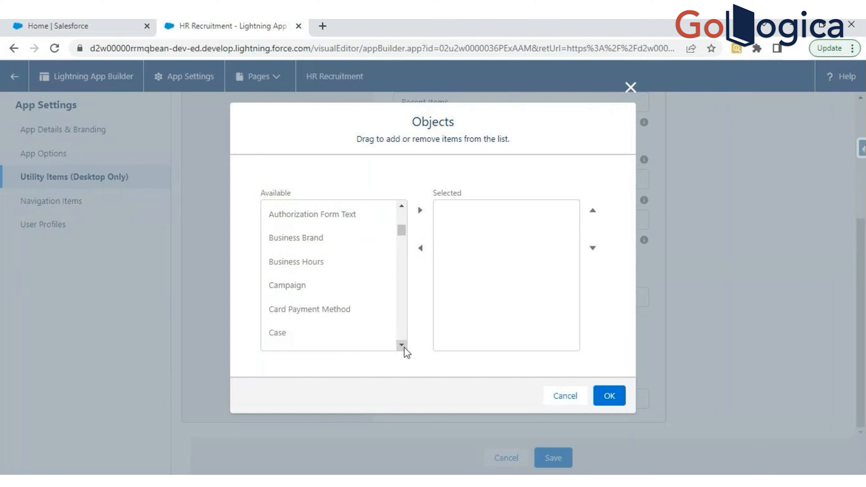
pyautogui.scroll(-12, 405, 352)
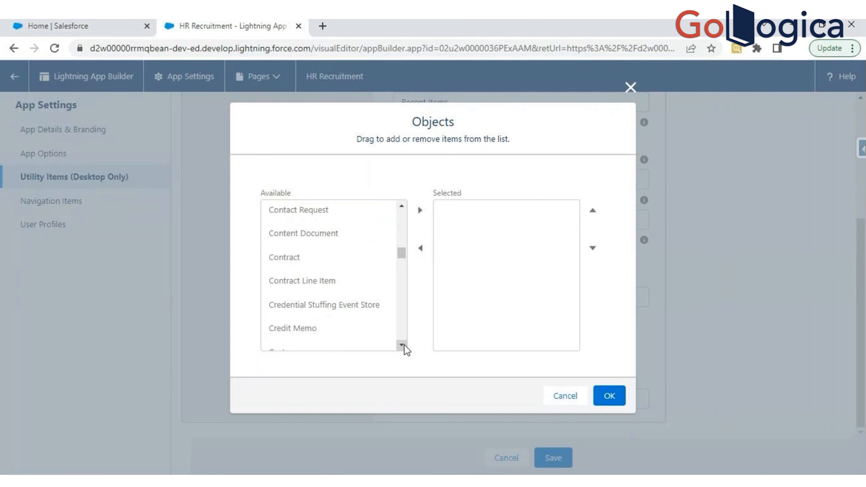
pyautogui.scroll(-10, 404, 345)
pyautogui.moveTo(403, 344); pyautogui.dragTo(403, 345)
pyautogui.click(395, 210)
pyautogui.click(419, 210)
# - Add Lead to the Recent Items utility's selected objects, move it above Opportunity and accept the selection
pyautogui.moveTo(402, 293); pyautogui.dragTo(402, 277)
pyautogui.scroll(-1, 358, 332)
pyautogui.click(303, 325)
pyautogui.click(423, 215)
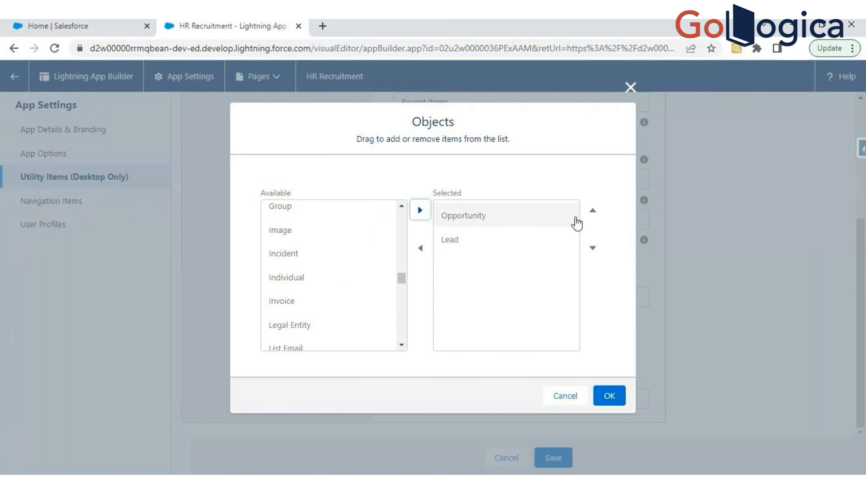
pyautogui.click(590, 213)
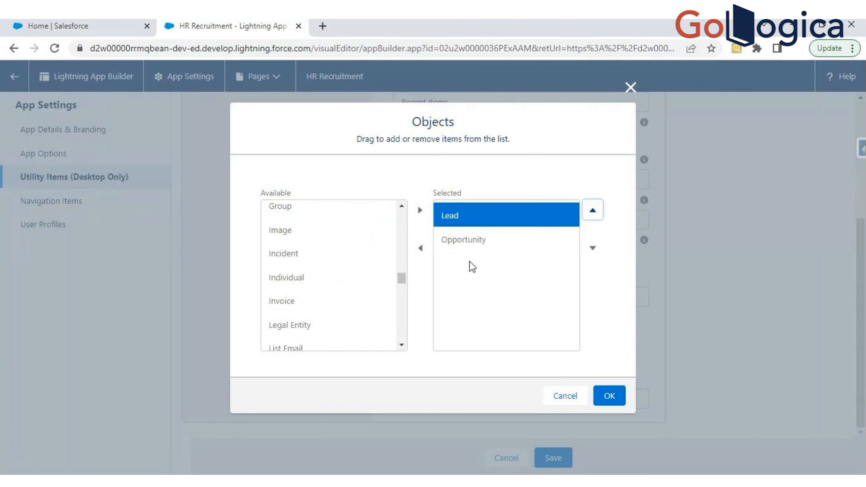
pyautogui.click(606, 397)
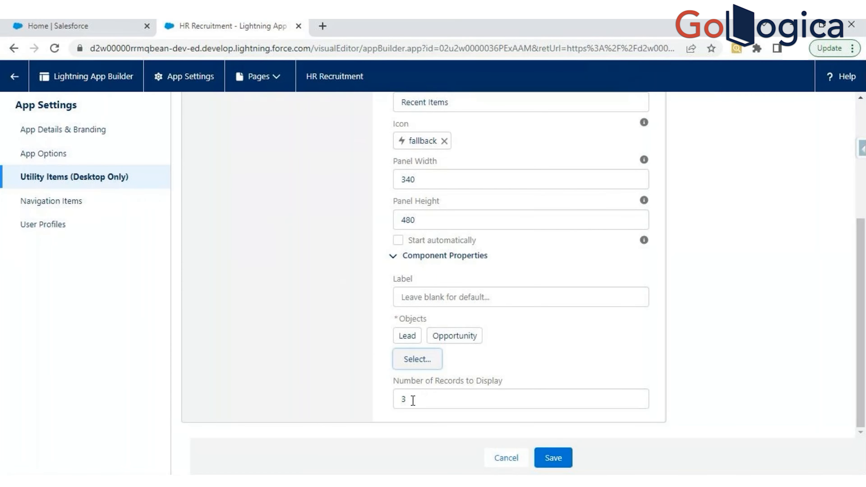
# - Set the Recent Items component's label to "Recent Leads and Opportunities"
pyautogui.click(449, 297)
pyautogui.write('Recent Lead')
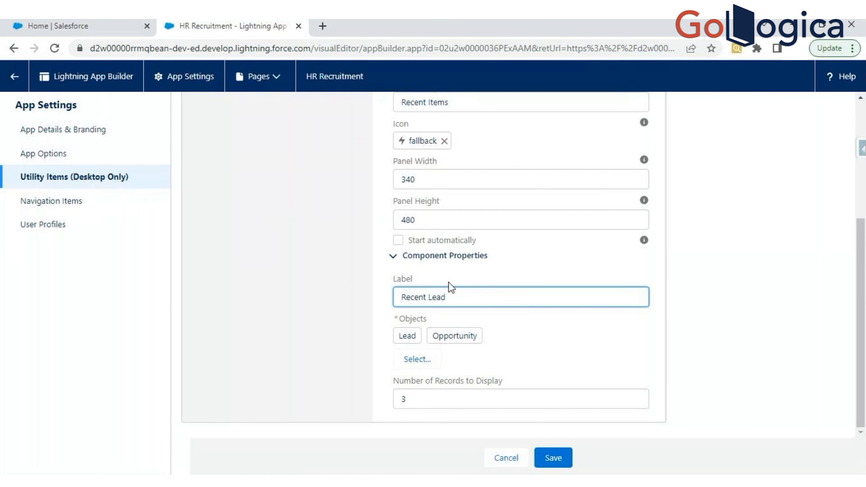
pyautogui.write('s and Opportunities')
pyautogui.click(676, 317)
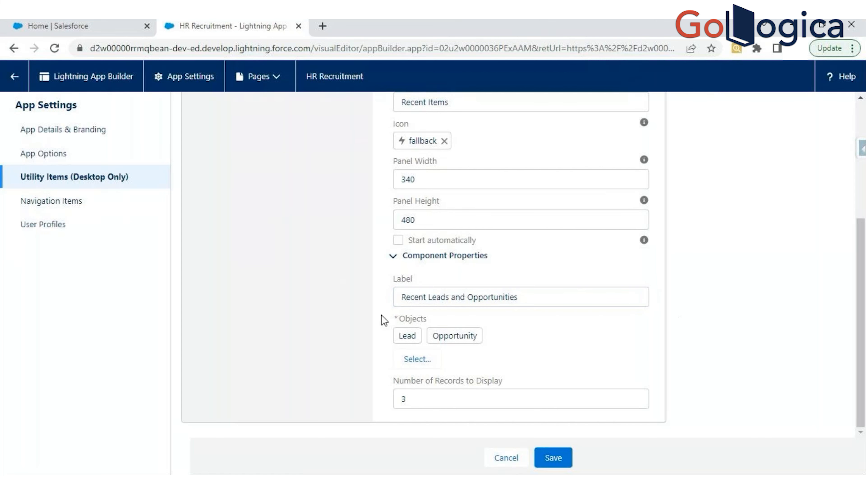
# - Save HR Recruitment's utility item settings and show its Navigation Items settings
pyautogui.click(553, 458)
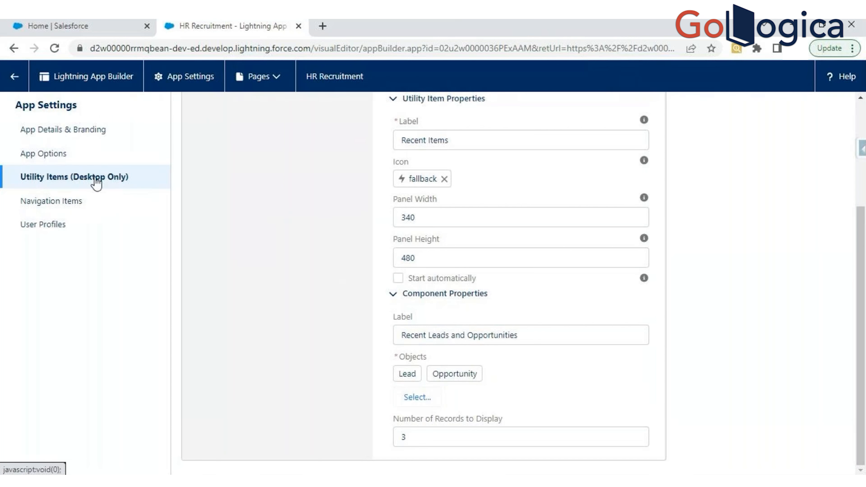
pyautogui.click(52, 202)
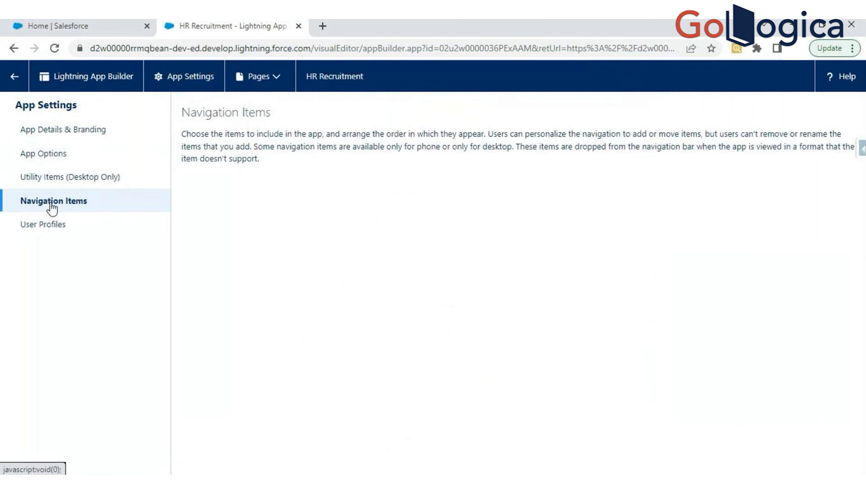
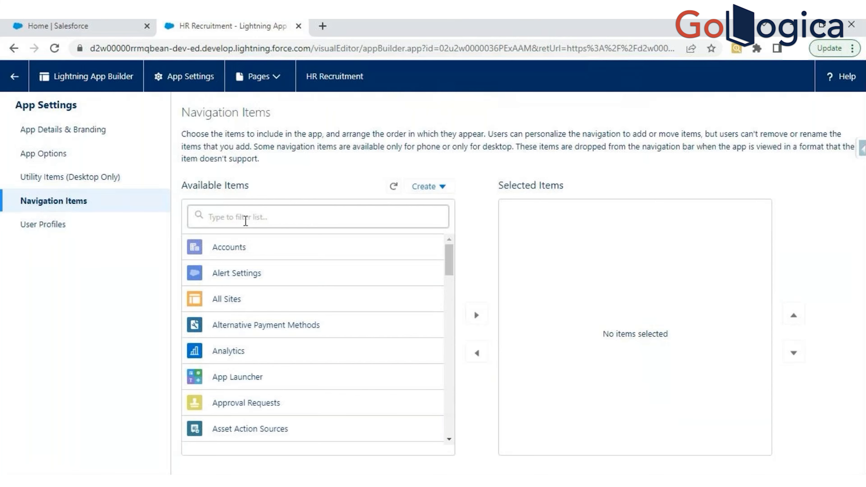
# - Switch to the Salesforce home page and minimize its To Do List panel
pyautogui.click(116, 26)
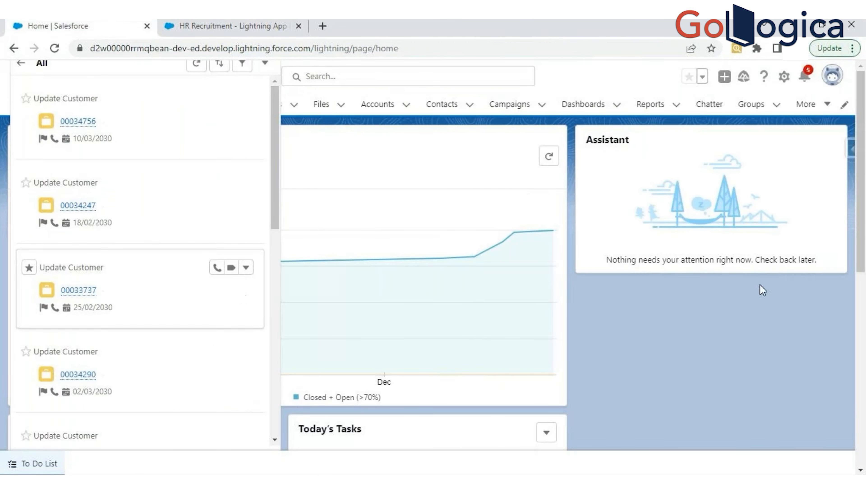
pyautogui.click(263, 69)
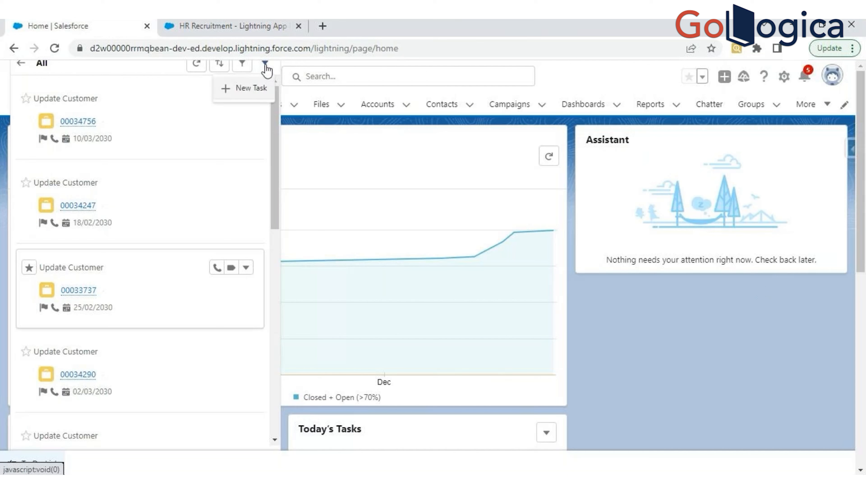
pyautogui.click(38, 463)
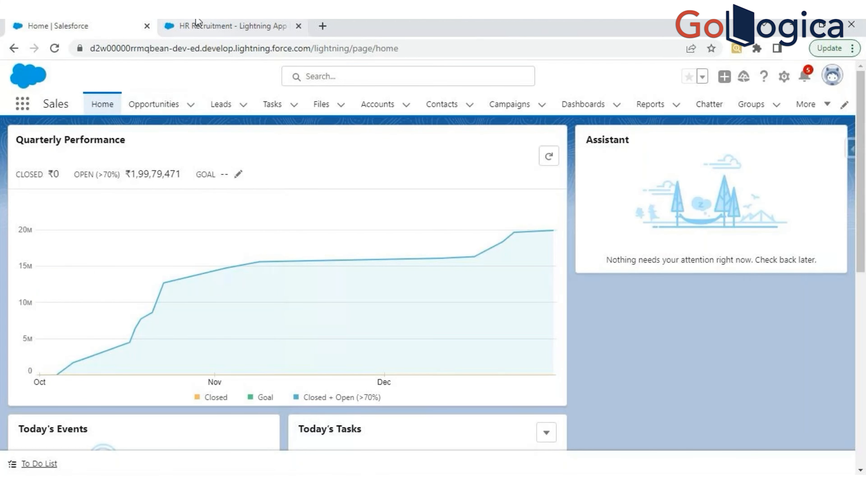
# - Add the Home item with the pink house icon to HR Recruitment's selected navigation items and compare it with the Sales app's Home
pyautogui.click(201, 24)
pyautogui.click(267, 214)
pyautogui.write('Home')
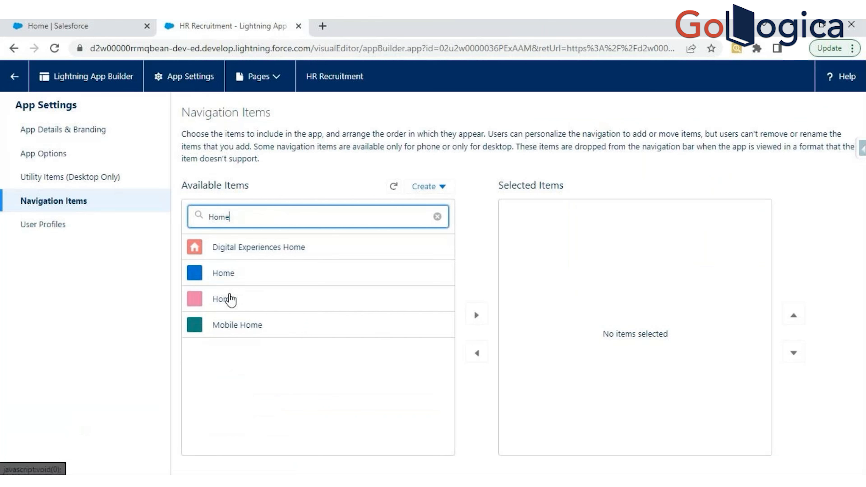
pyautogui.click(231, 299)
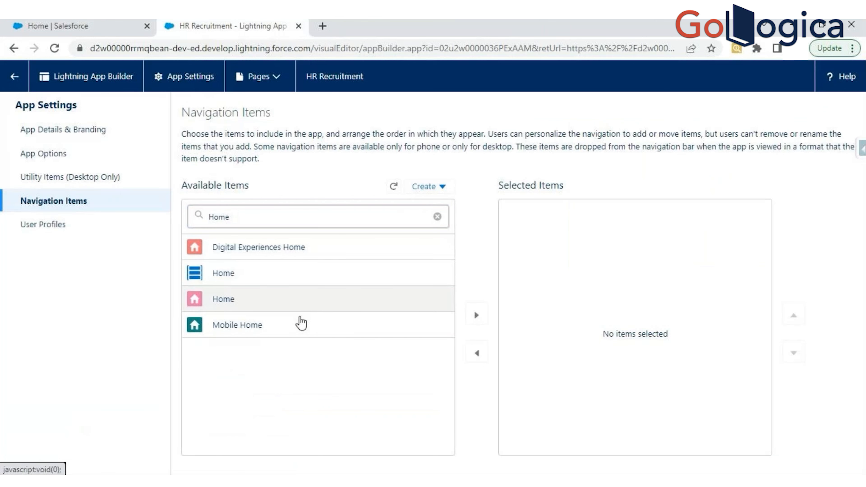
pyautogui.click(476, 314)
pyautogui.click(109, 27)
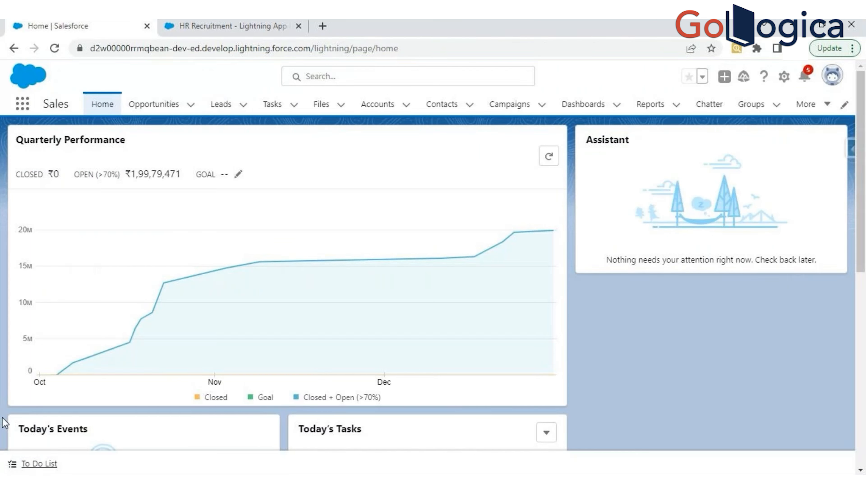
pyautogui.click(232, 26)
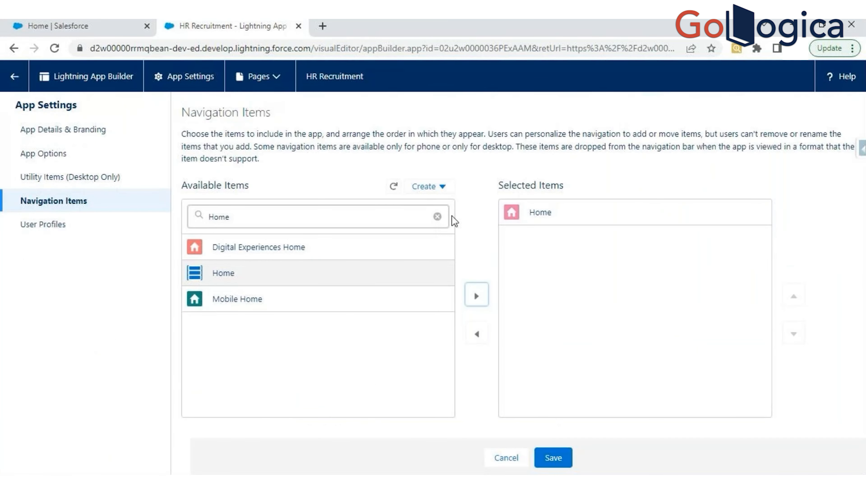
# - Filter the available navigation items for "Opportun" and add the Opportunities item with the crown icon to the selected items
pyautogui.click(437, 218)
pyautogui.write('o')
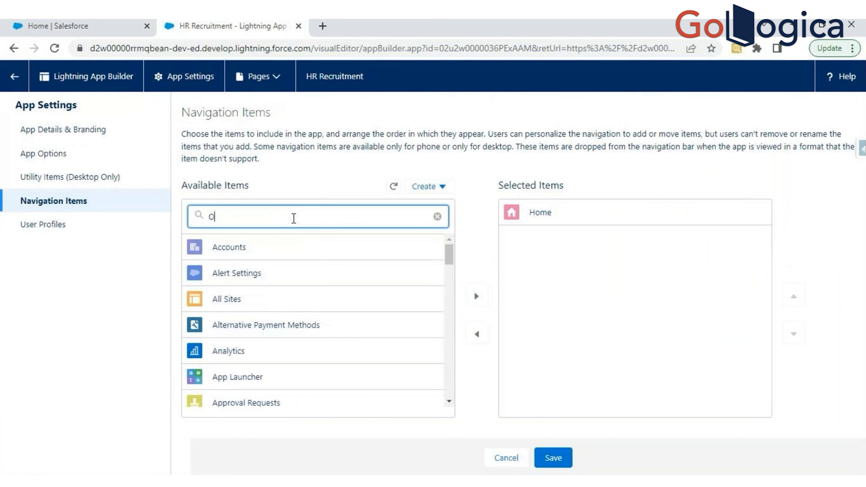
pyautogui.write('pportun')
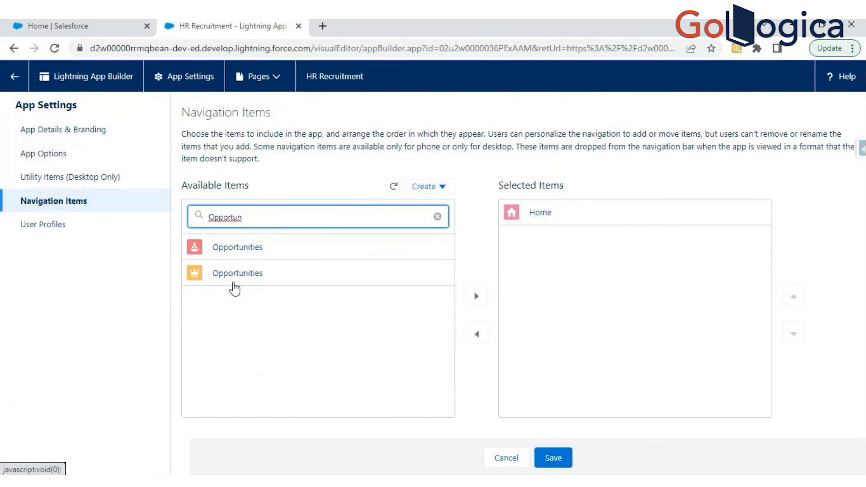
pyautogui.click(233, 283)
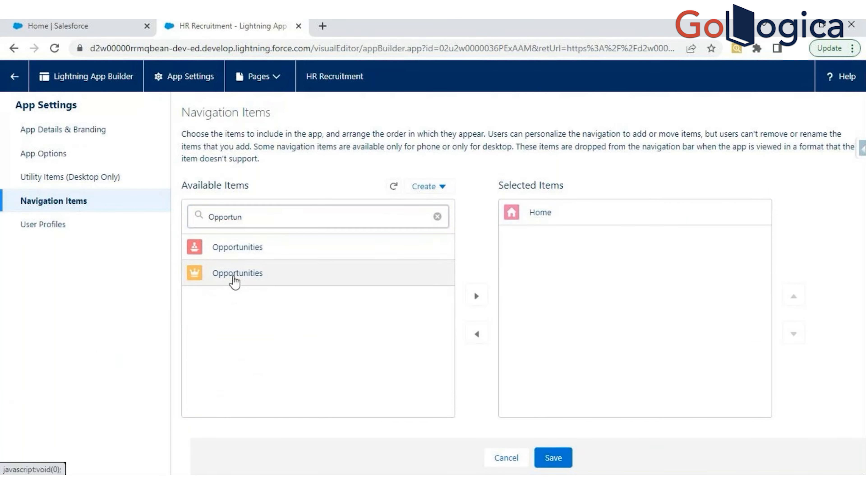
pyautogui.click(477, 296)
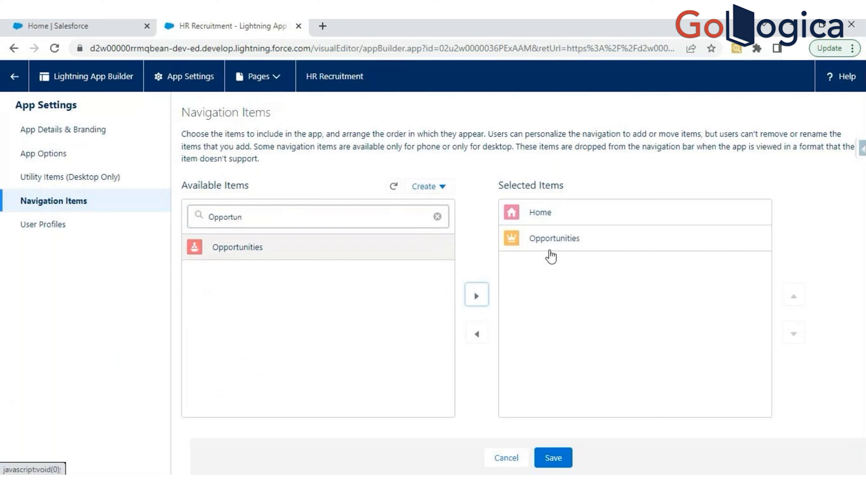
# - Remove Opportunities from the selected navigation items and clear the item filter
pyautogui.click(549, 250)
pyautogui.click(477, 334)
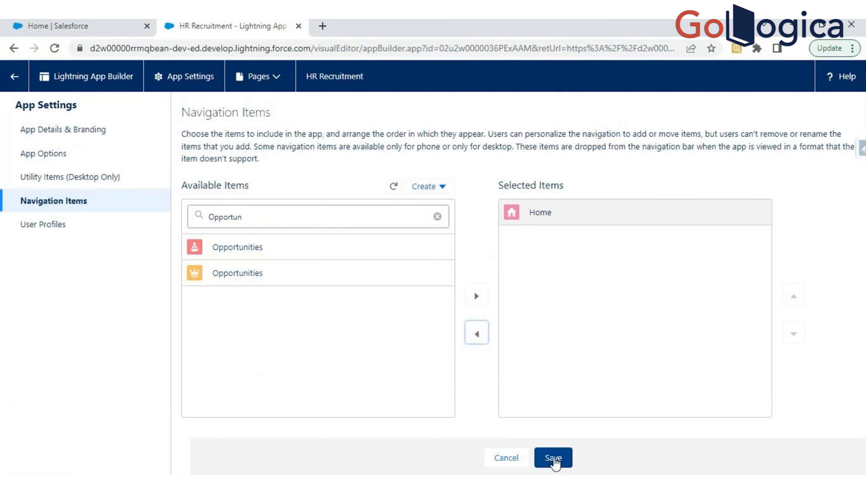
pyautogui.click(437, 217)
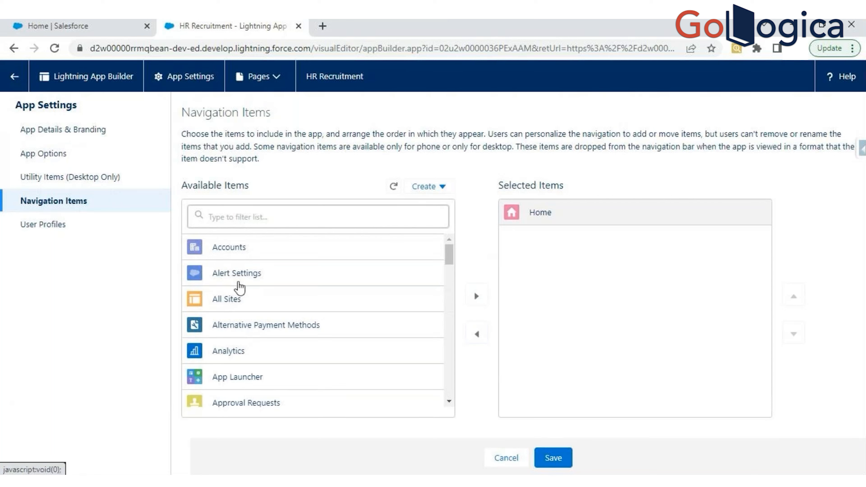
# - Save the navigation items with only Home selected and show HR Recruitment's User Profiles settings
pyautogui.rightClick(240, 288)
pyautogui.click(133, 294)
pyautogui.click(58, 26)
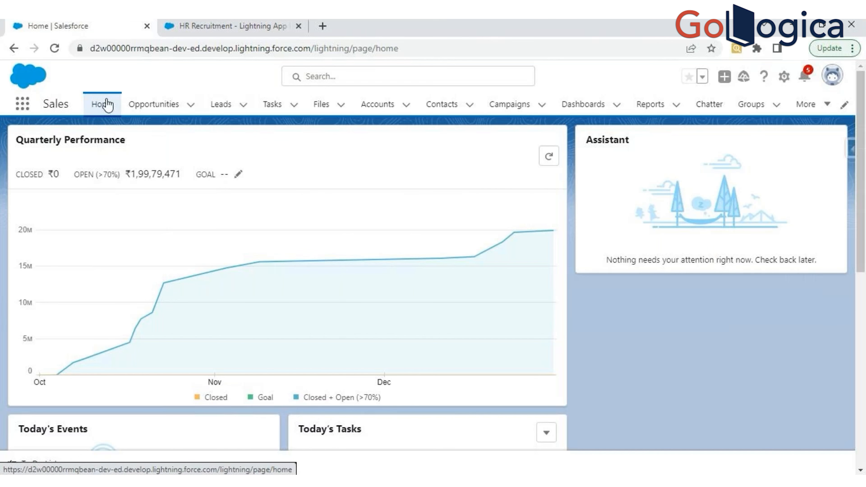
pyautogui.click(225, 26)
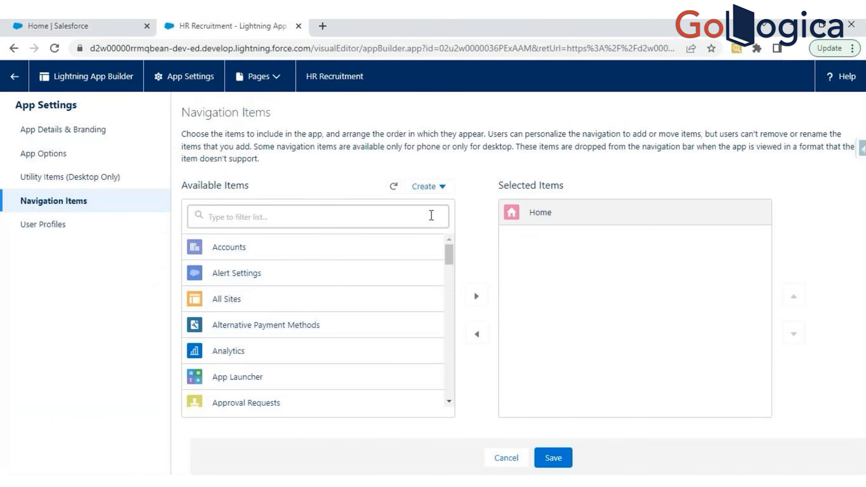
pyautogui.click(552, 458)
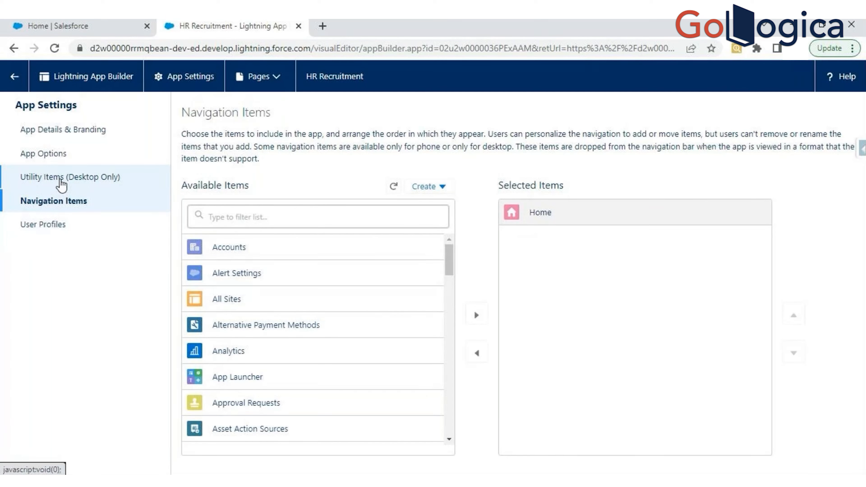
pyautogui.click(47, 227)
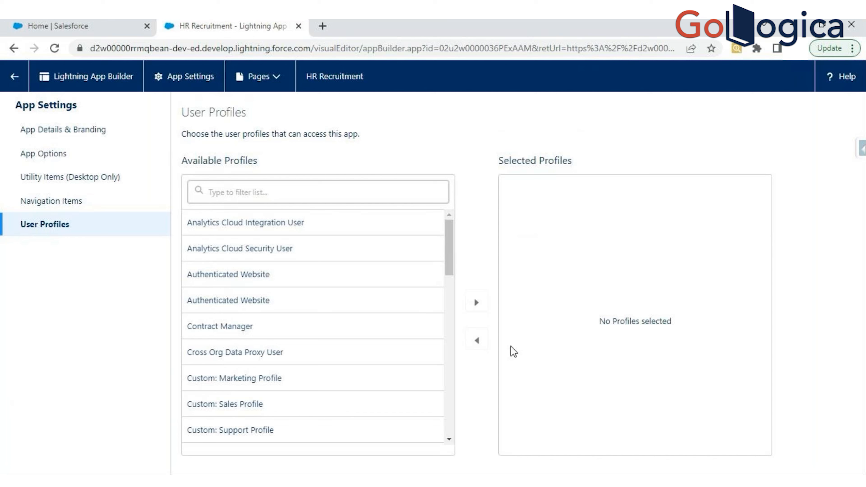
# - Add System Administrator to the app's selected profiles and remove it again
pyautogui.scroll(-10, 426, 409)
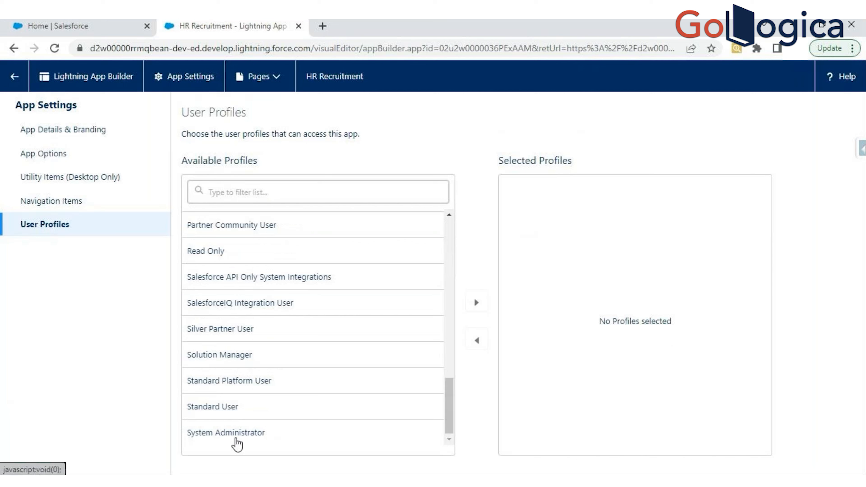
pyautogui.click(479, 307)
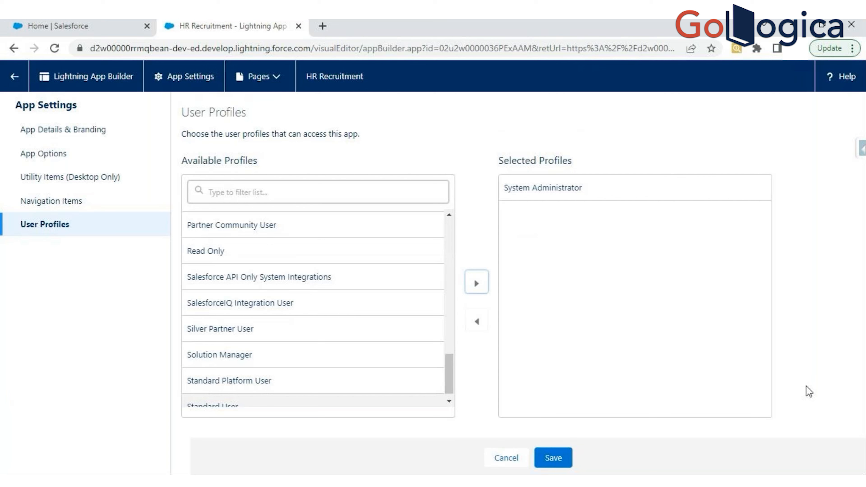
pyautogui.click(572, 191)
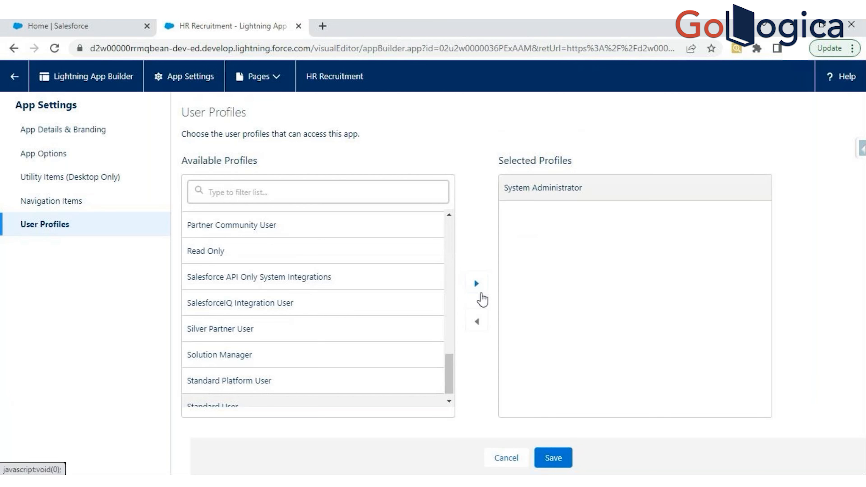
pyautogui.click(478, 322)
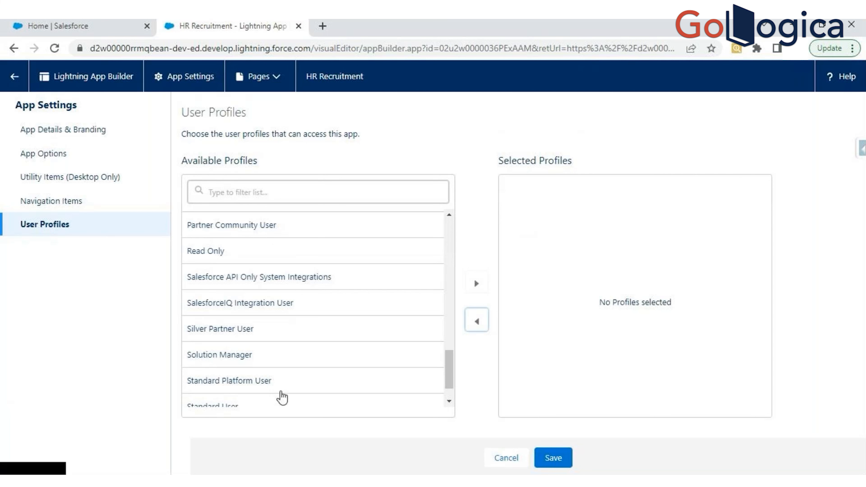
# - Save HR Recruitment's User Profiles settings with no profile selected
pyautogui.scroll(-1, 448, 402)
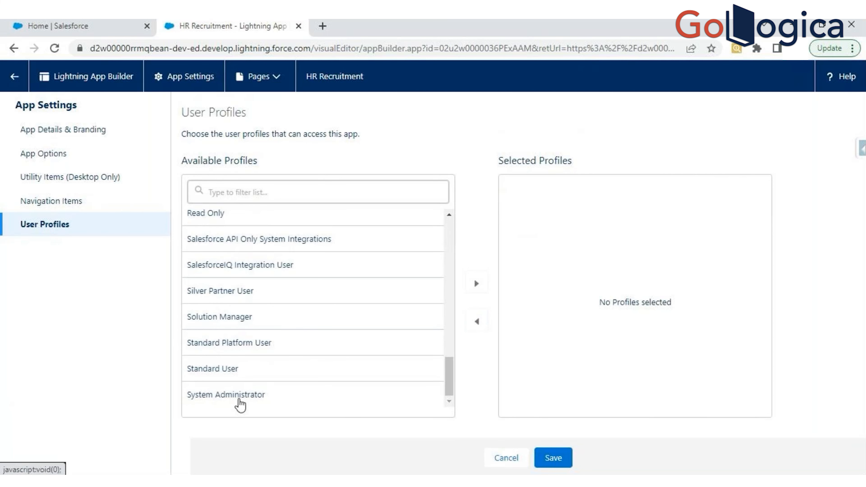
pyautogui.click(45, 25)
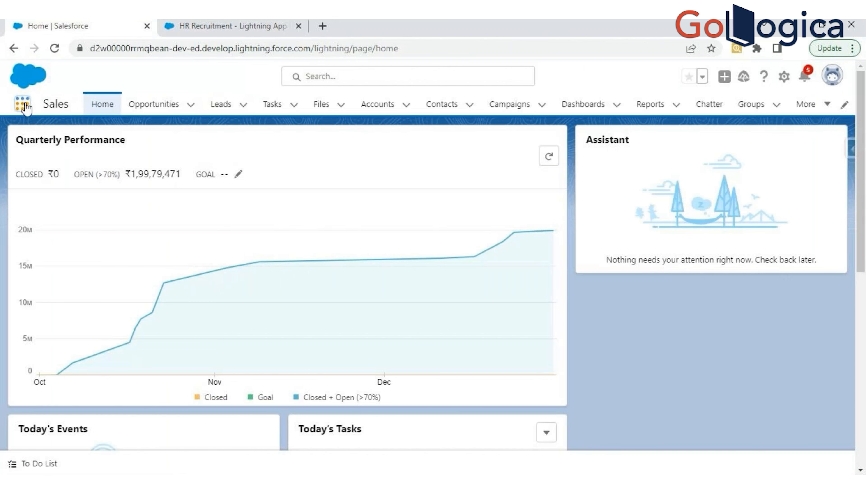
pyautogui.click(211, 27)
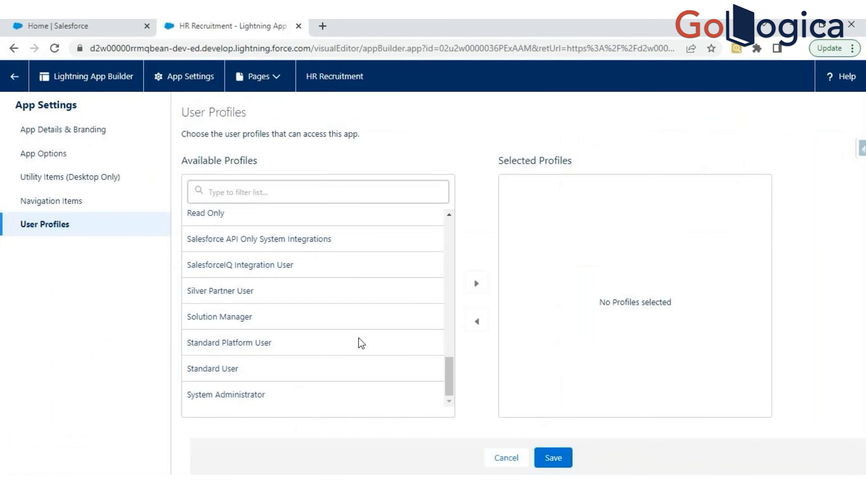
pyautogui.click(554, 458)
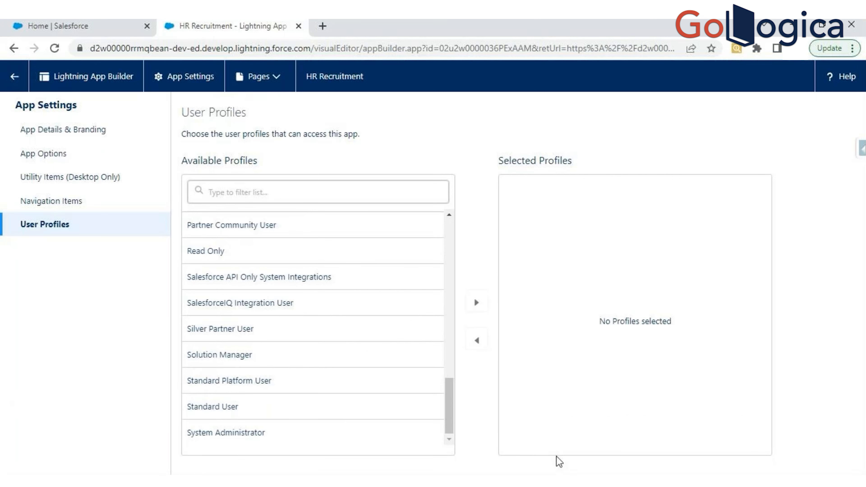
# - Reload the Salesforce home page and show all apps in the App Launcher
pyautogui.click(109, 22)
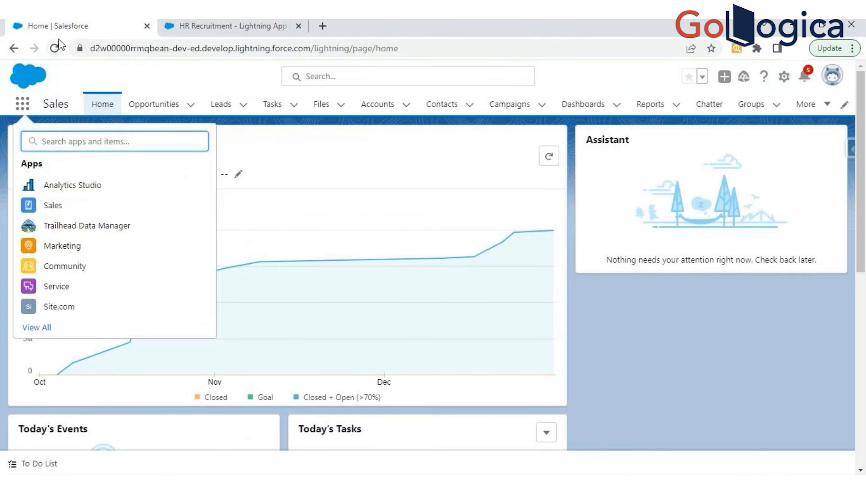
pyautogui.click(54, 50)
pyautogui.click(23, 103)
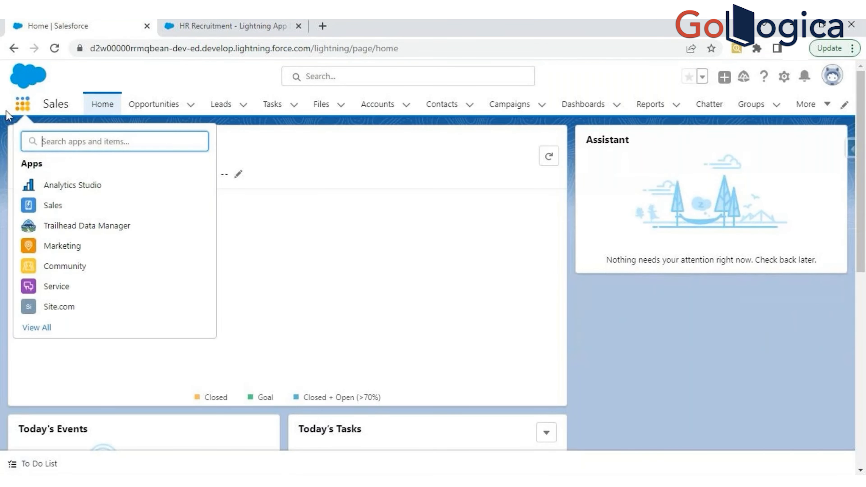
pyautogui.click(46, 327)
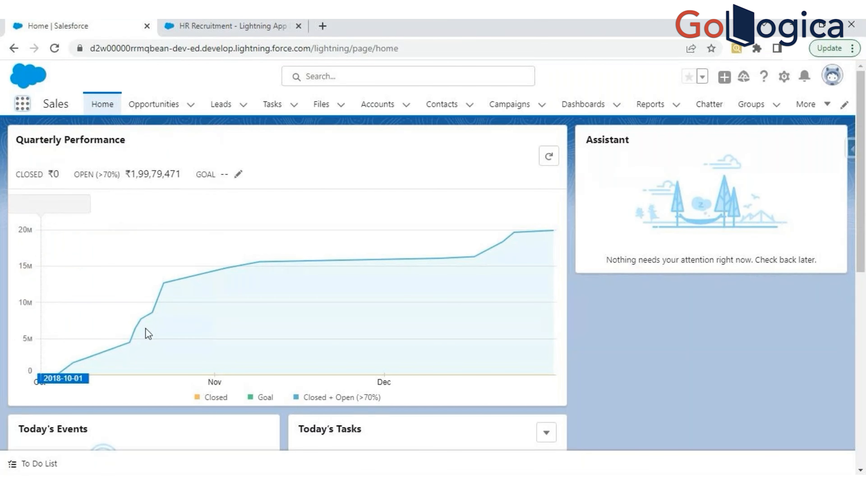
pyautogui.click(19, 109)
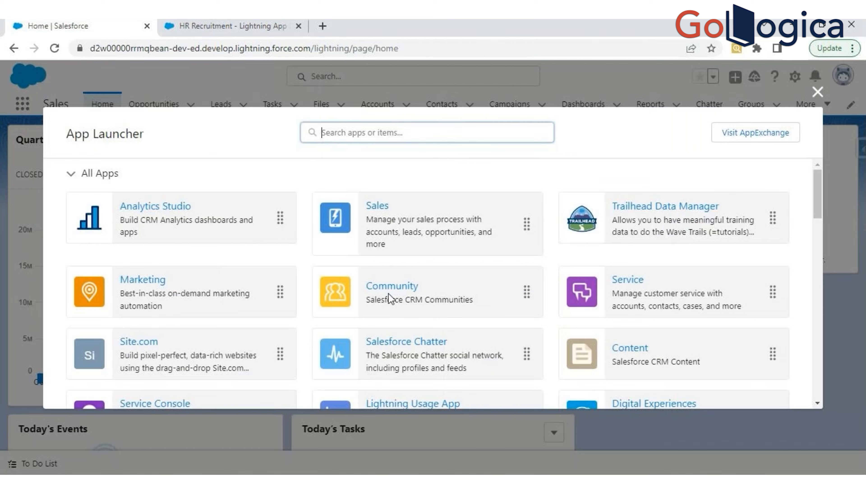
# - Look through the App Launcher's list of all apps for HR Recruitment
pyautogui.scroll(-3, 385, 286)
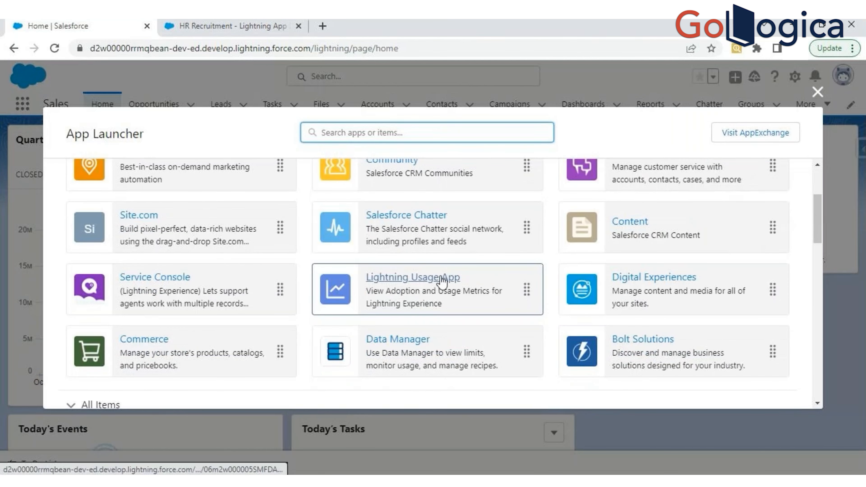
pyautogui.scroll(-3, 823, 233)
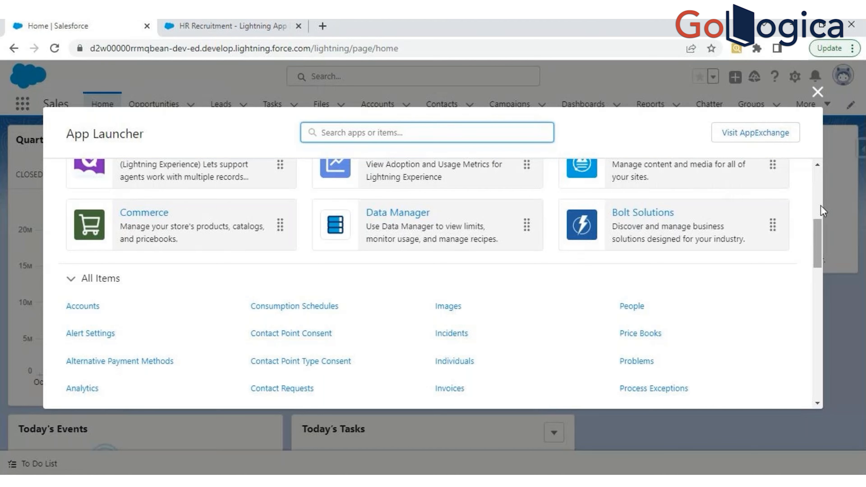
pyautogui.scroll(4, 480, 336)
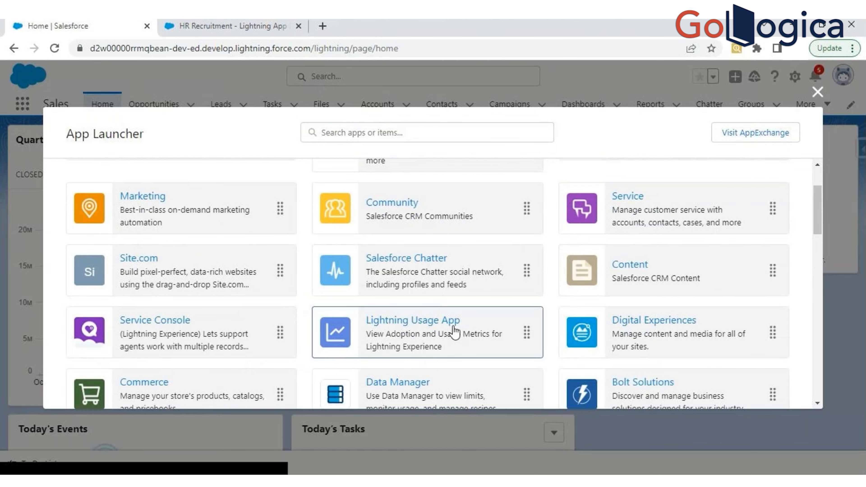
pyautogui.scroll(-4, 454, 330)
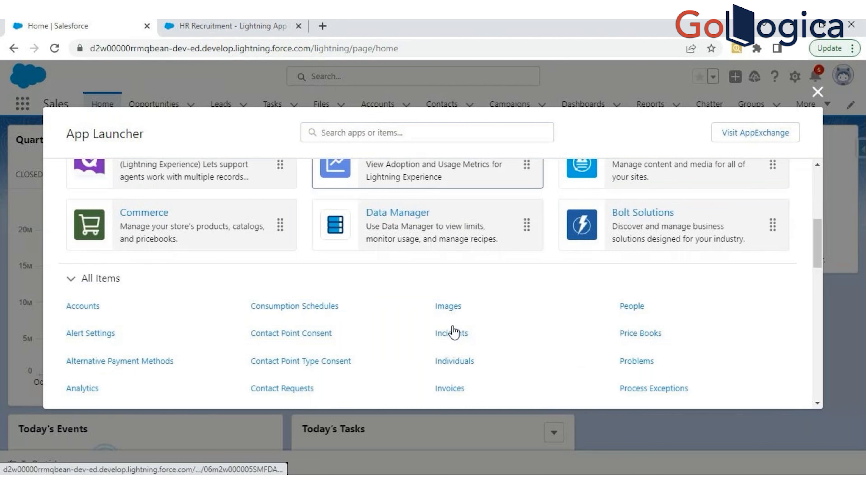
pyautogui.scroll(2, 354, 277)
pyautogui.scroll(3, 429, 213)
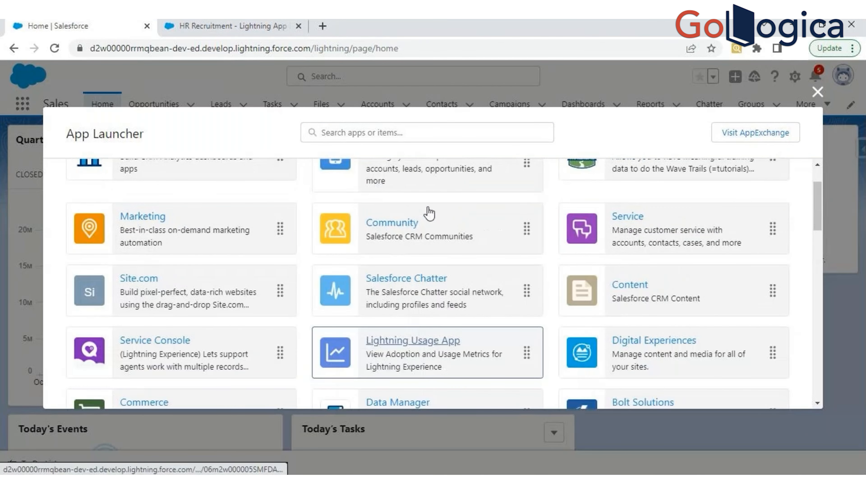
# - Search the App Launcher for "hr" and close the launcher
pyautogui.click(376, 132)
pyautogui.write('hr')
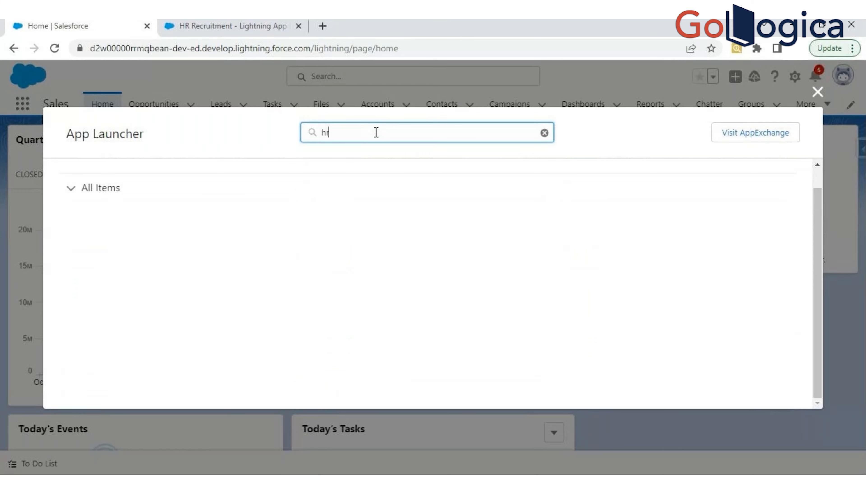
pyautogui.press('Escape')
# - Reload the Salesforce home page and show all apps in the App Launcher again
pyautogui.click(54, 49)
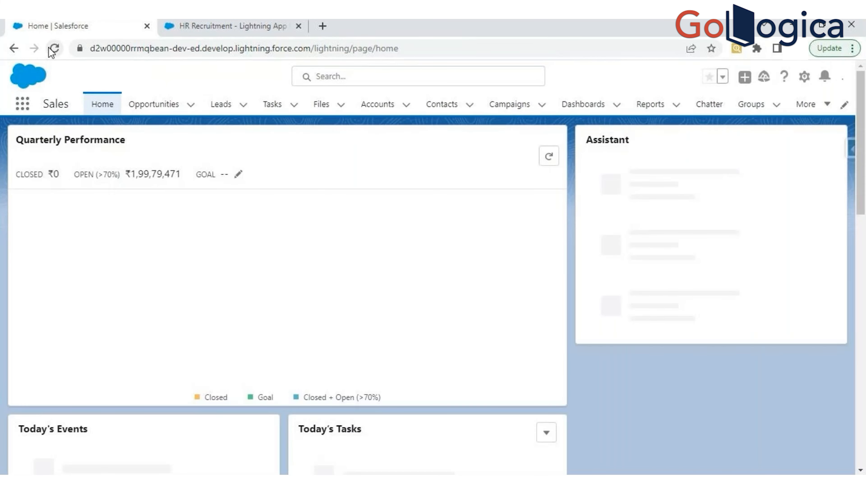
pyautogui.click(22, 103)
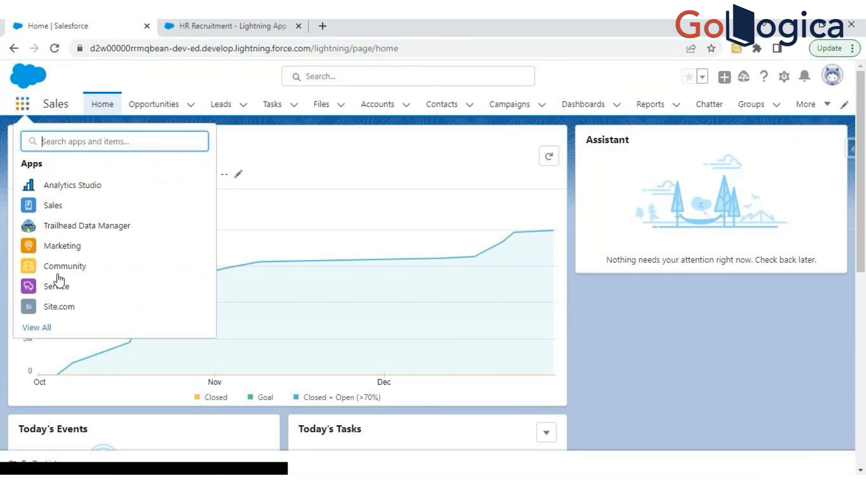
pyautogui.click(37, 327)
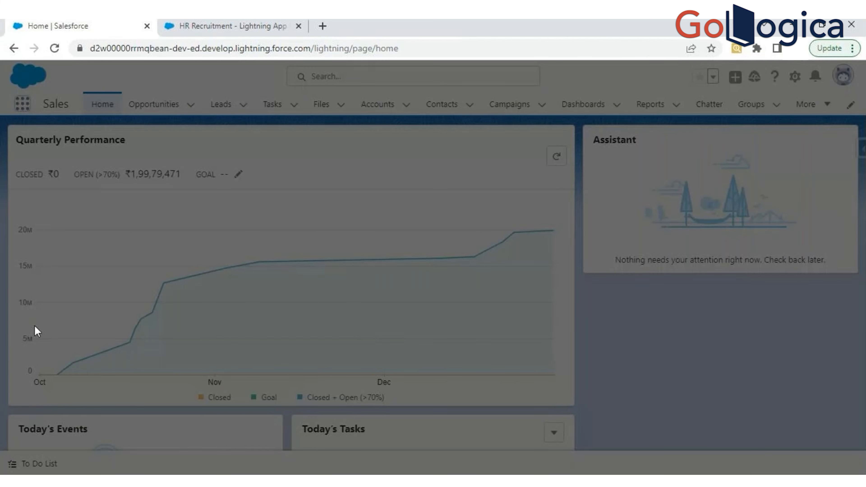
# - Check the full App Launcher list for HR Recruitment, search it for "hr", and clear the search
pyautogui.scroll(-2, 436, 358)
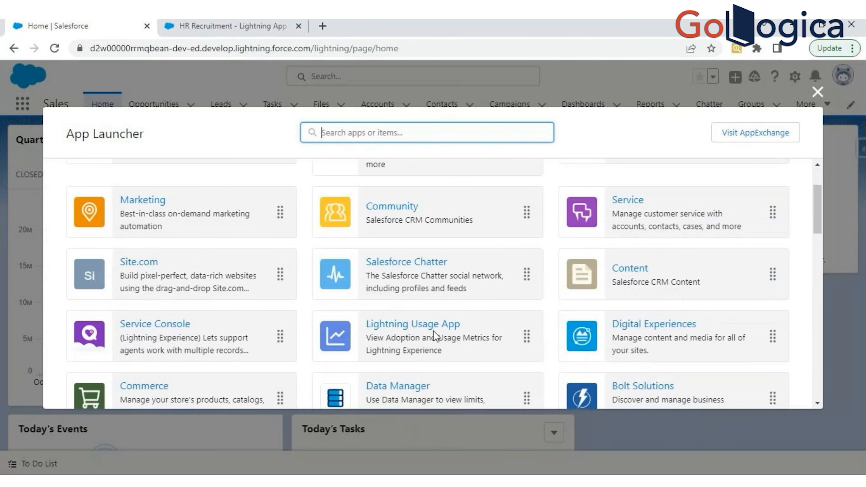
pyautogui.scroll(-5, 433, 330)
pyautogui.scroll(2, 433, 330)
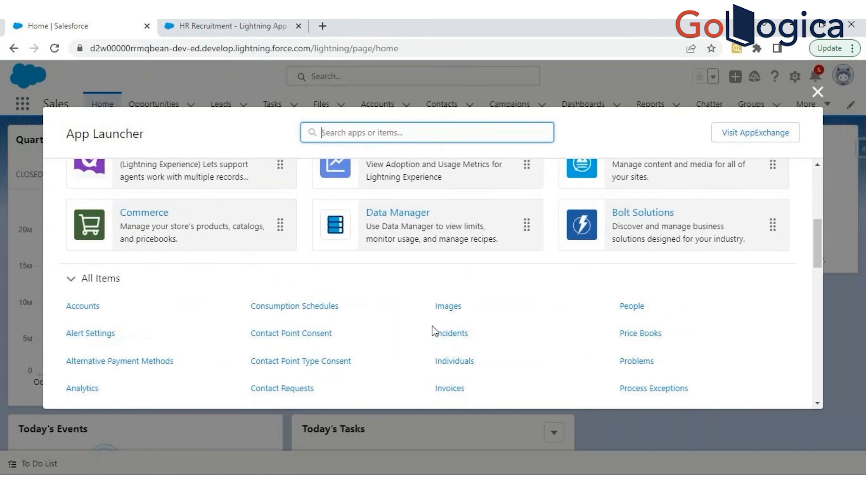
pyautogui.scroll(4, 432, 330)
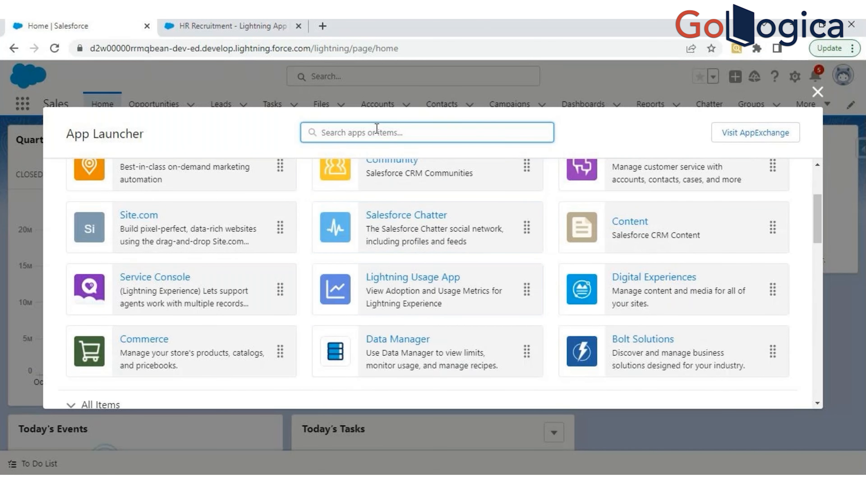
pyautogui.write('hr')
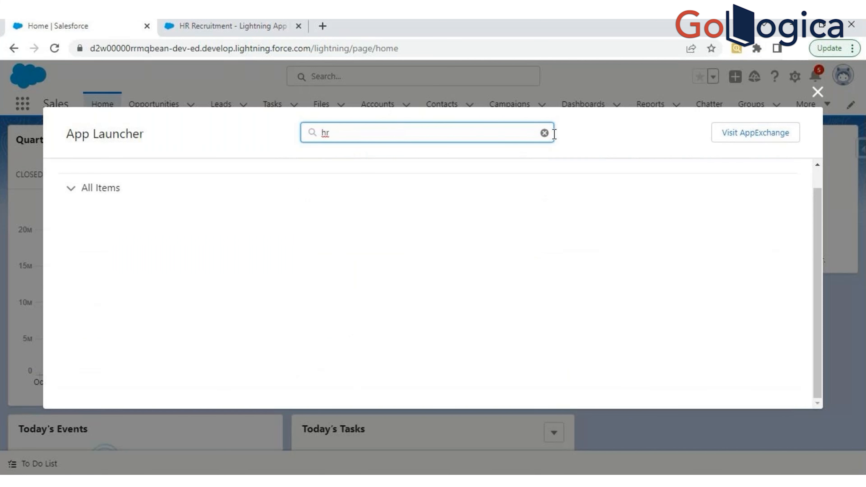
pyautogui.click(544, 134)
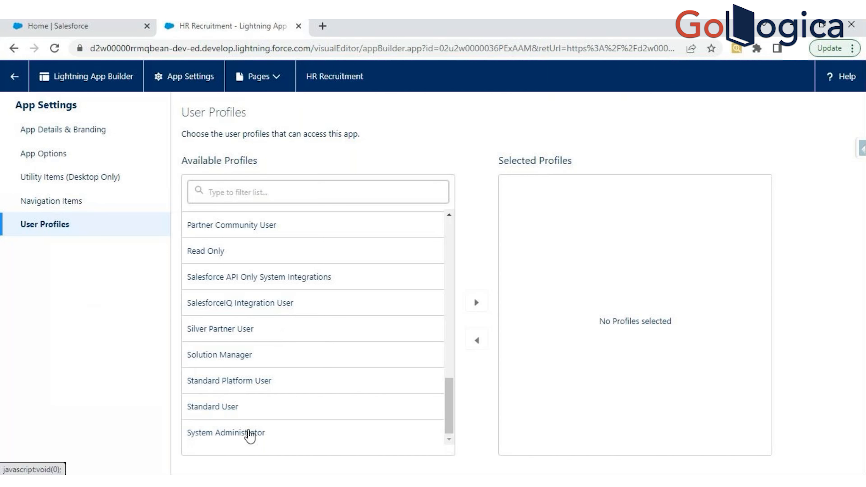
# - Add System Administrator to HR Recruitment's selected profiles and save the User Profiles settings
pyautogui.click(265, 433)
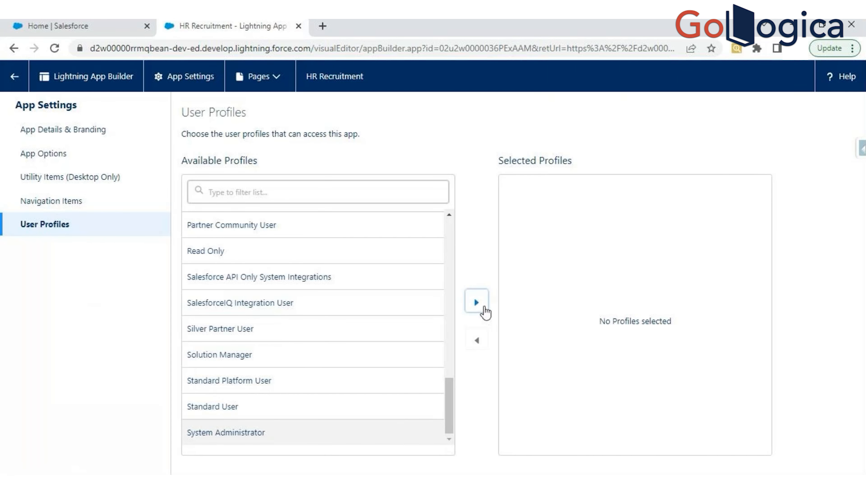
pyautogui.click(477, 303)
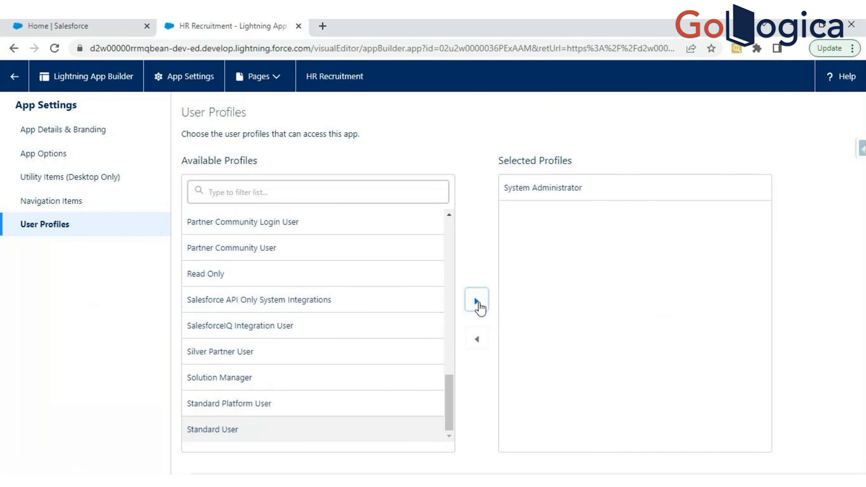
pyautogui.click(551, 457)
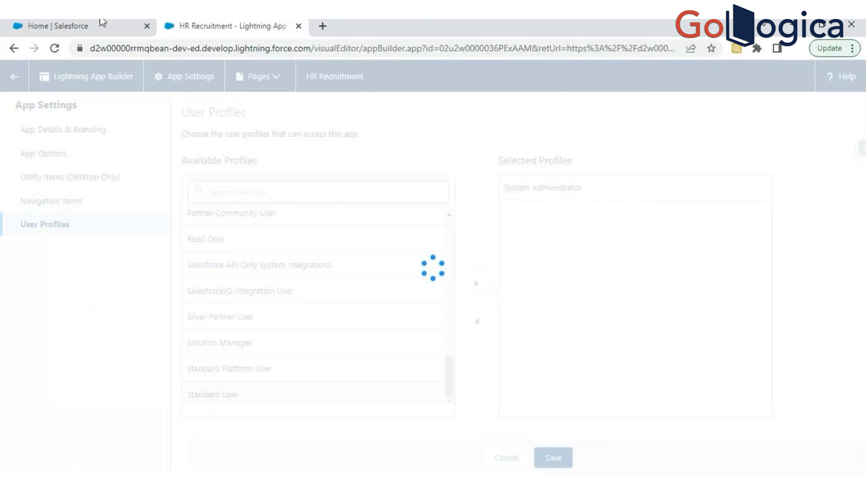
# - Return to the Salesforce home page and look for HR Recruitment among all apps in the App Launcher
pyautogui.click(103, 23)
pyautogui.press('Escape')
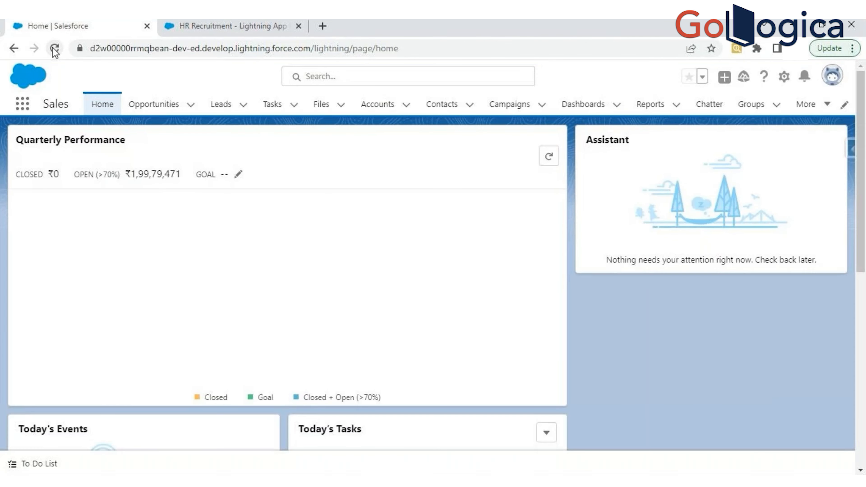
pyautogui.click(23, 105)
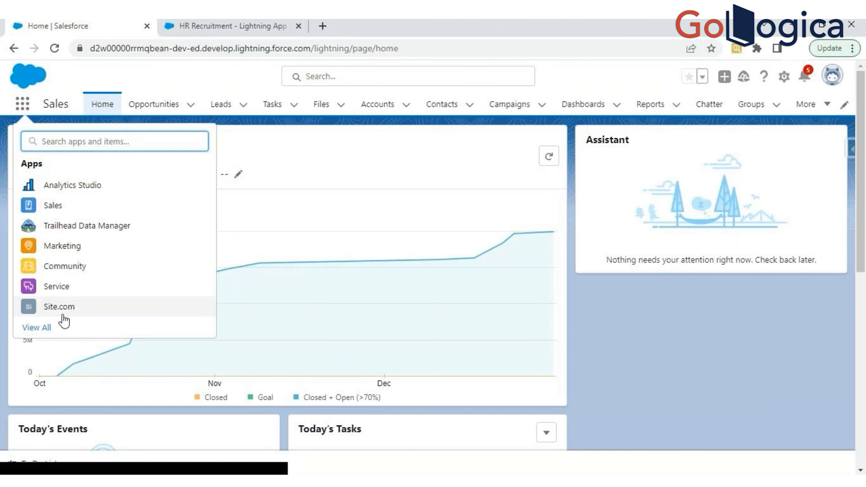
pyautogui.click(47, 328)
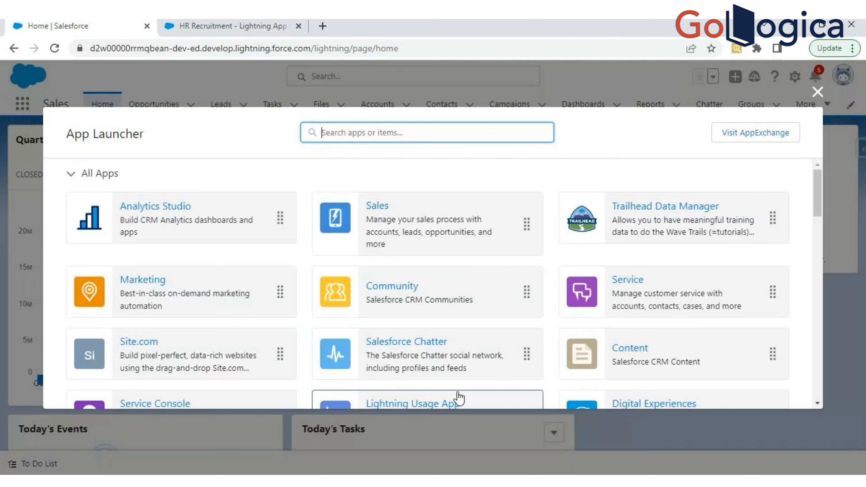
pyautogui.scroll(-2, 476, 309)
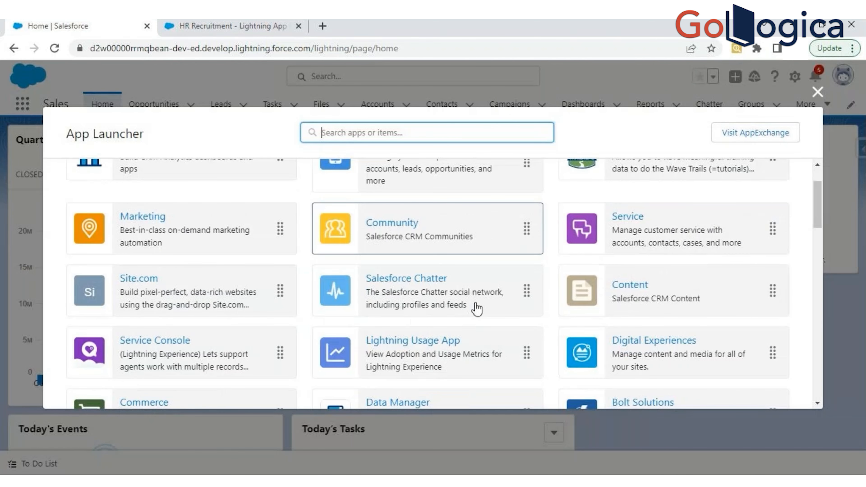
pyautogui.scroll(-5, 557, 272)
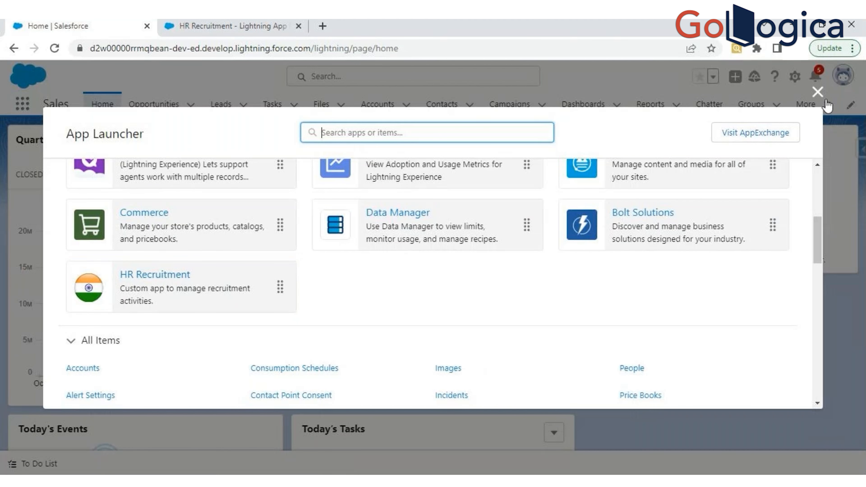
# - Close the App Launcher and return to HR Recruitment's settings in the Lightning App Builder
pyautogui.click(232, 26)
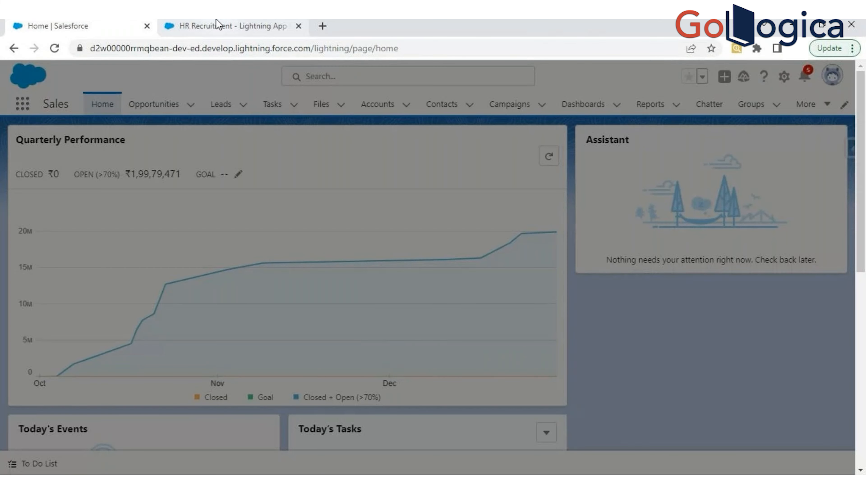
pyautogui.click(215, 20)
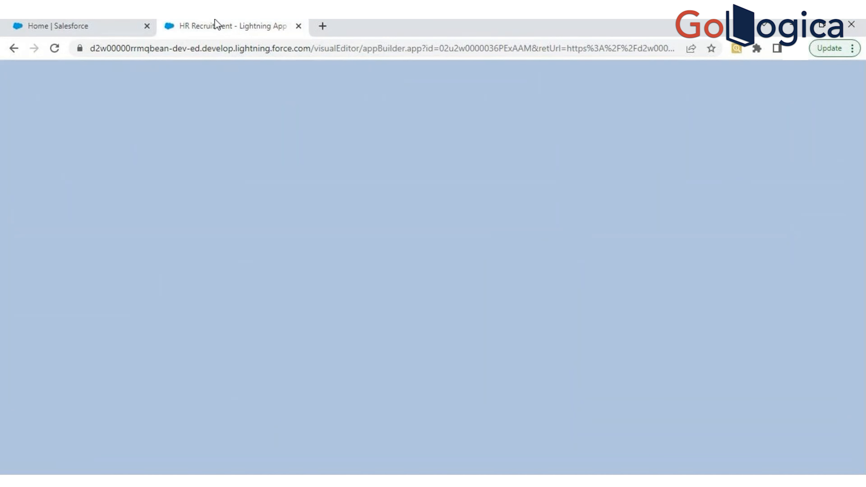
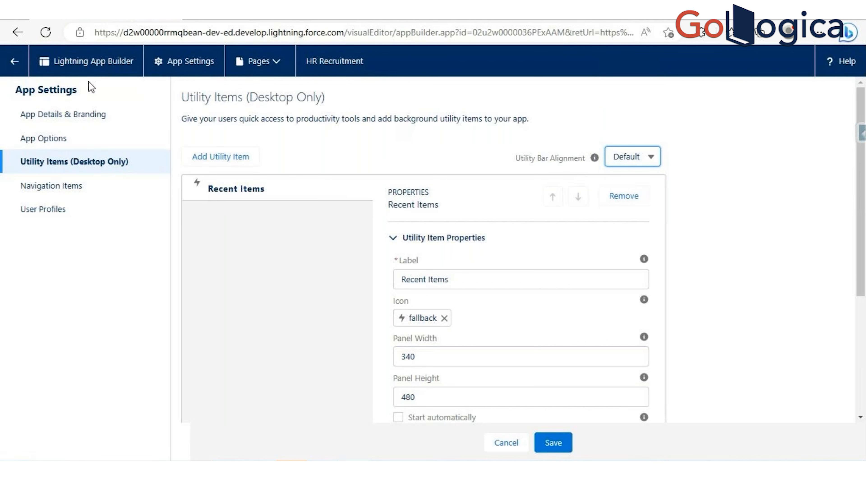
# - Leave the Lightning App Builder without saving, search the App Launcher for "hr", and open HR Recruitment in a new tab
pyautogui.click(14, 61)
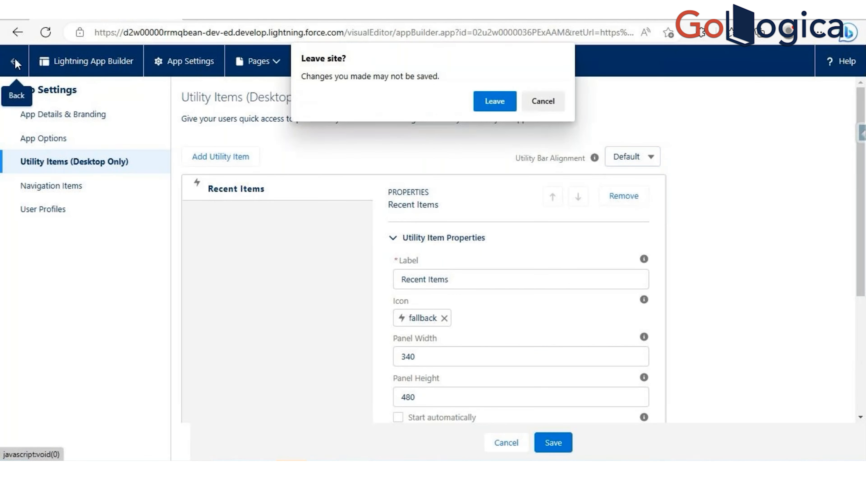
pyautogui.click(496, 101)
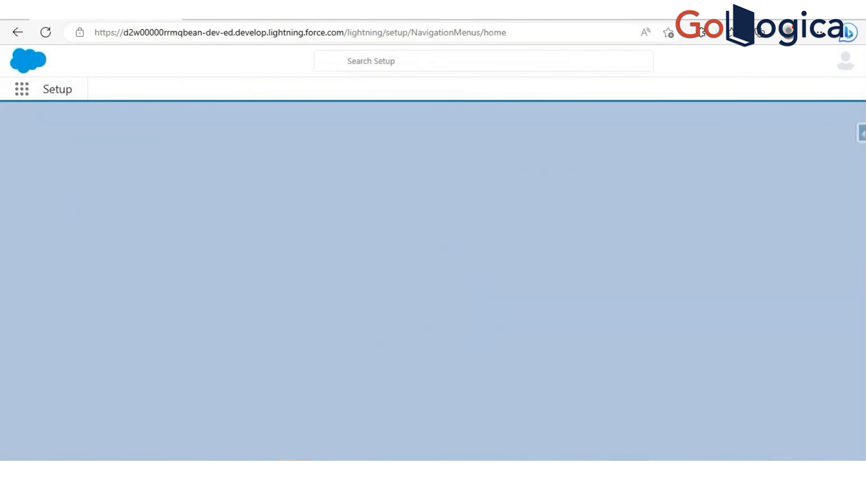
pyautogui.click(26, 98)
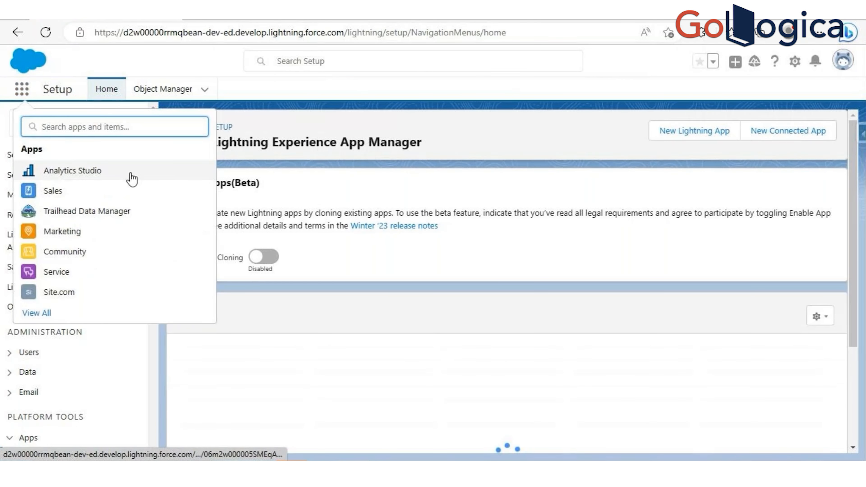
pyautogui.write('hr')
pyautogui.rightClick(111, 174)
pyautogui.click(126, 178)
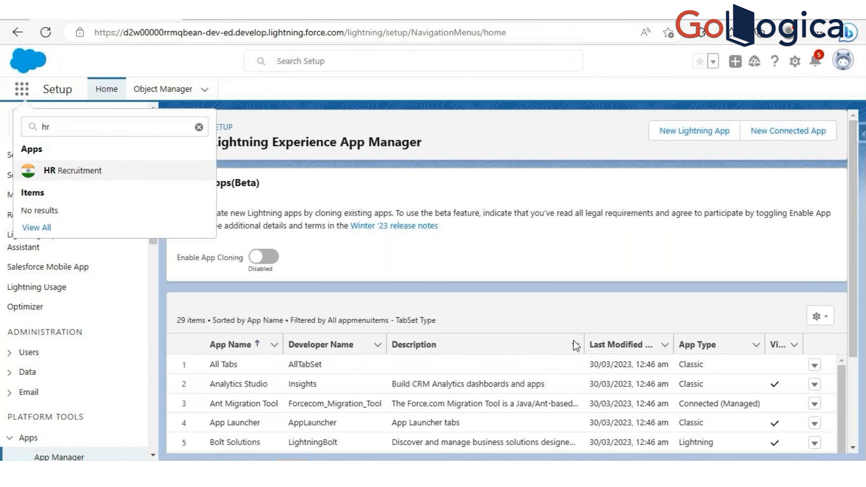
# - Find HR Recruitment in the Lightning Experience App Manager list and open it for editing
pyautogui.scroll(-3, 427, 245)
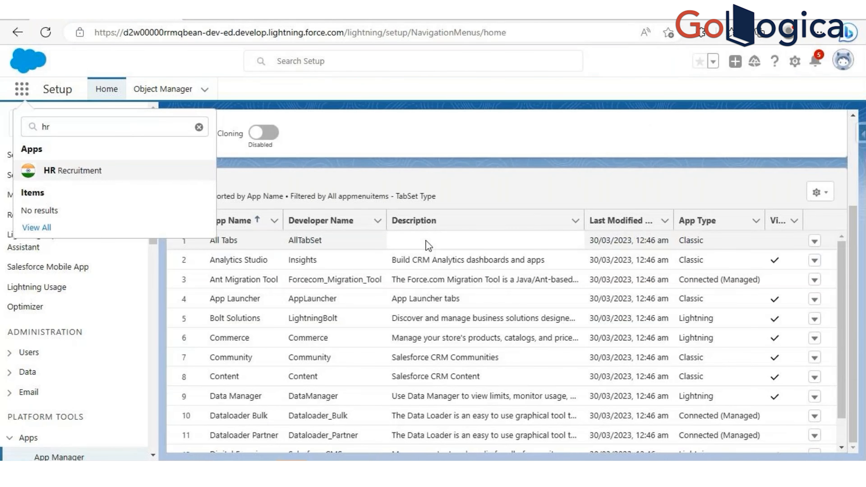
pyautogui.scroll(-3, 269, 381)
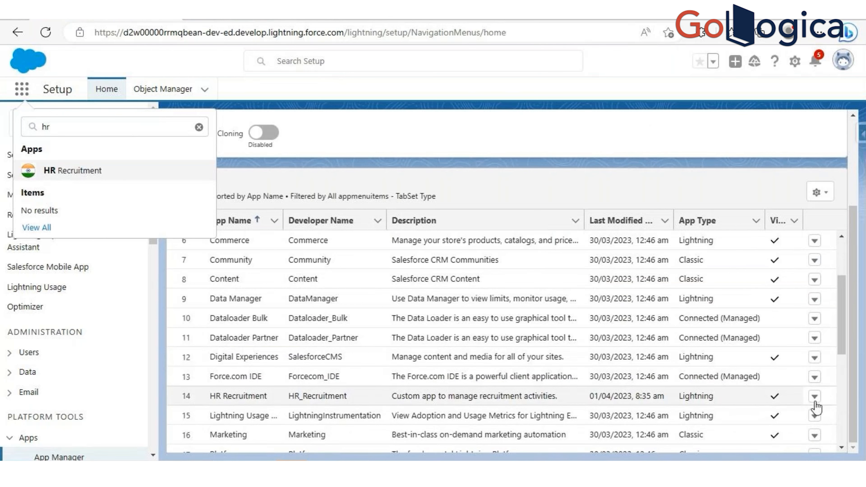
pyautogui.click(814, 396)
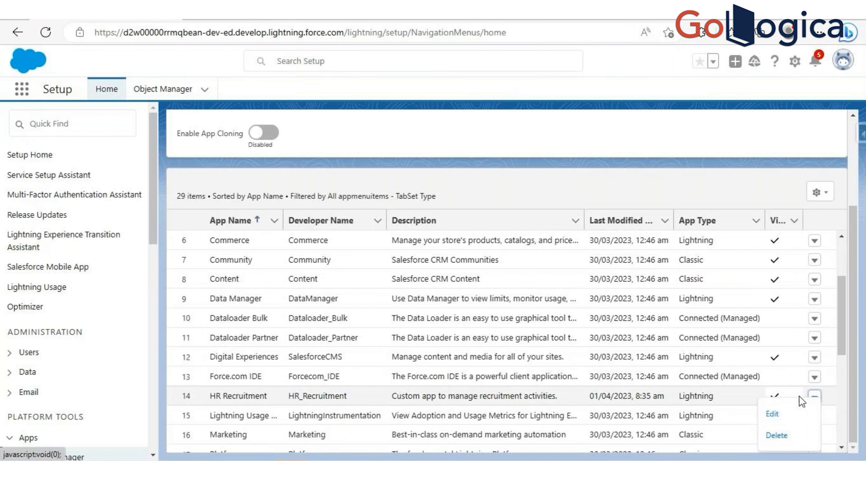
pyautogui.click(773, 414)
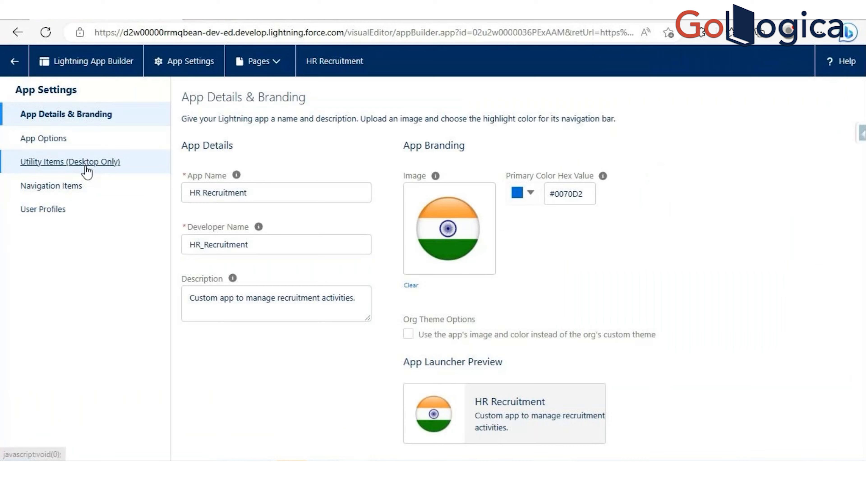
# - Set the Utility Bar Alignment in HR Recruitment's Utility Items settings to Mirrored and save
pyautogui.click(83, 163)
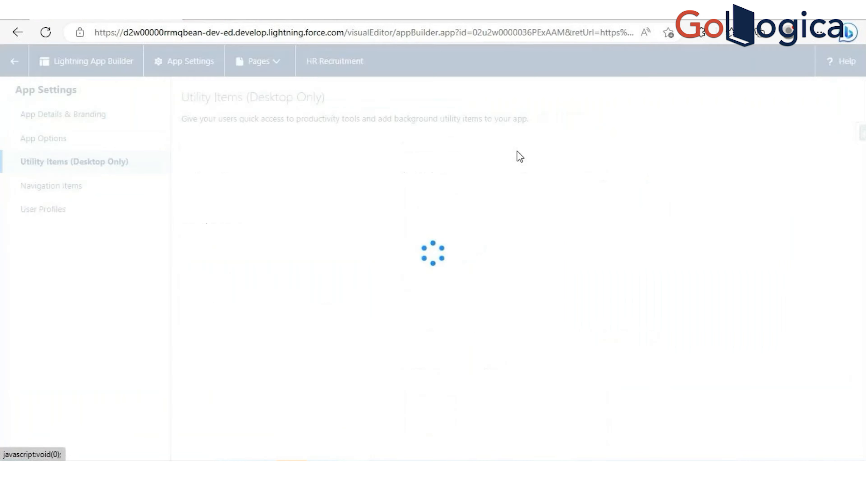
pyautogui.click(626, 159)
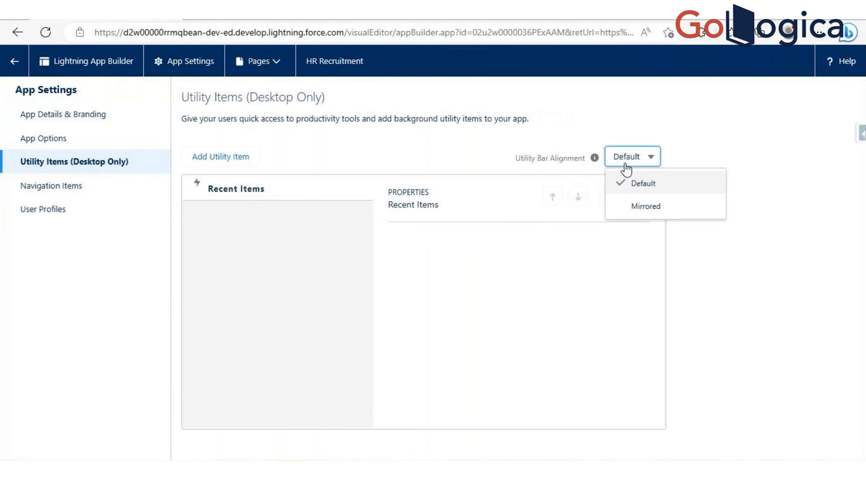
pyautogui.click(644, 204)
pyautogui.click(555, 443)
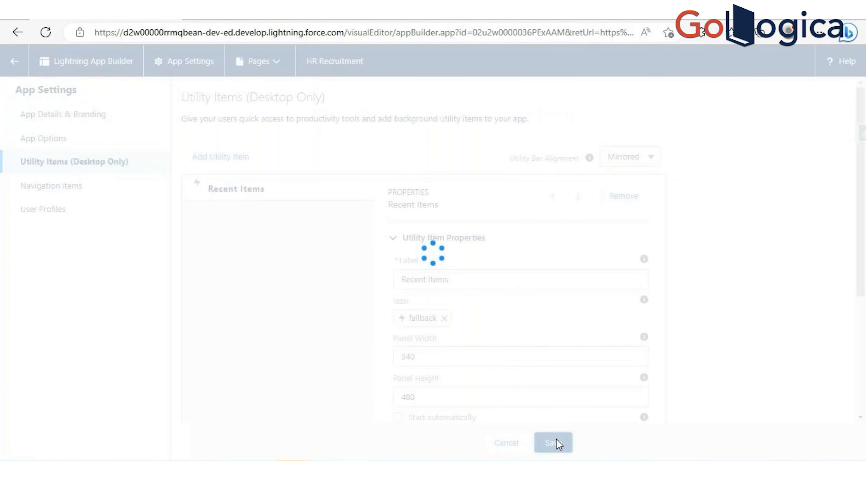
# - Reload the HR Recruitment app and check its Recent Items utility by opening and minimizing the panel twice
pyautogui.click(229, 17)
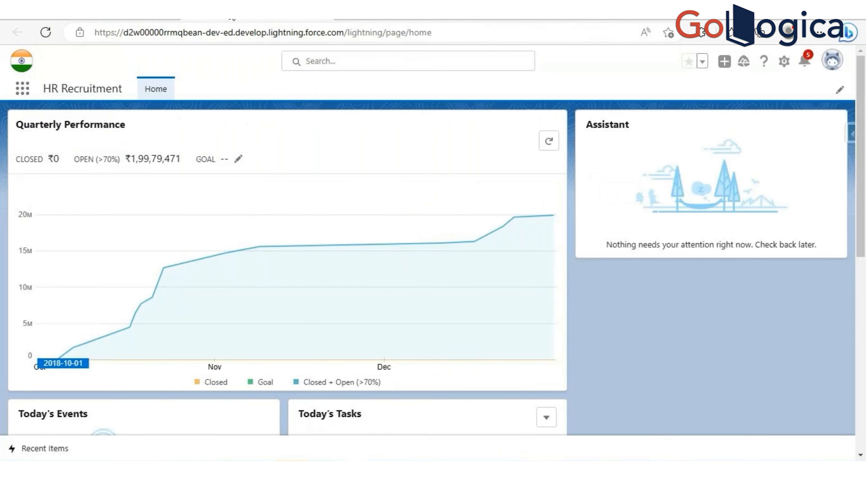
pyautogui.click(46, 32)
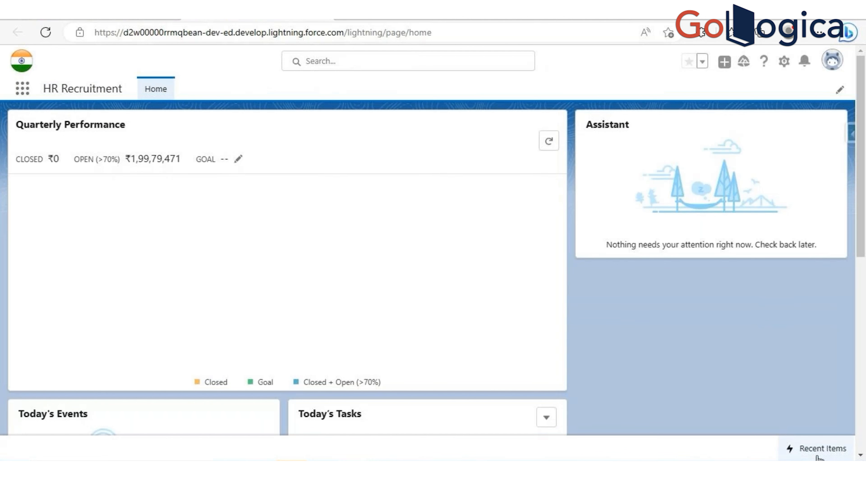
pyautogui.click(825, 449)
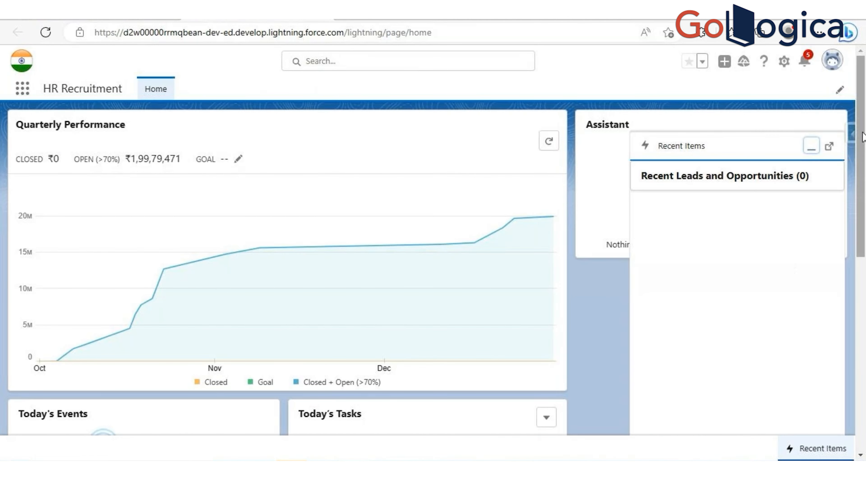
pyautogui.click(810, 146)
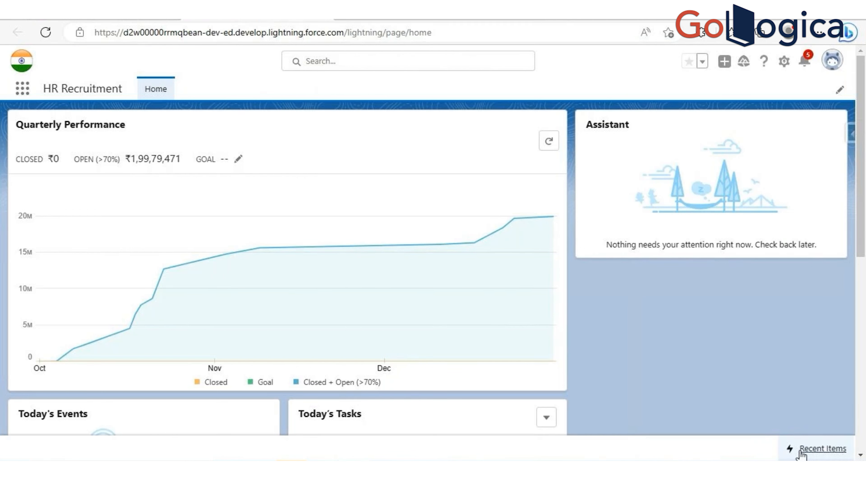
pyautogui.click(822, 448)
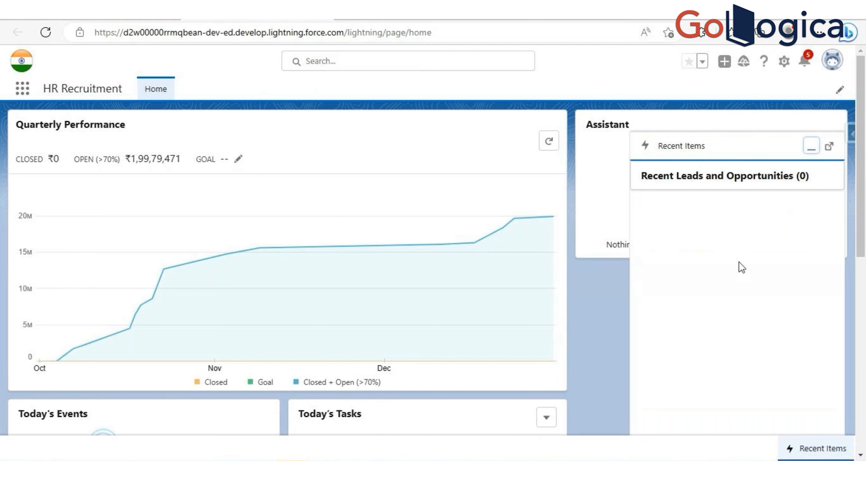
pyautogui.click(810, 146)
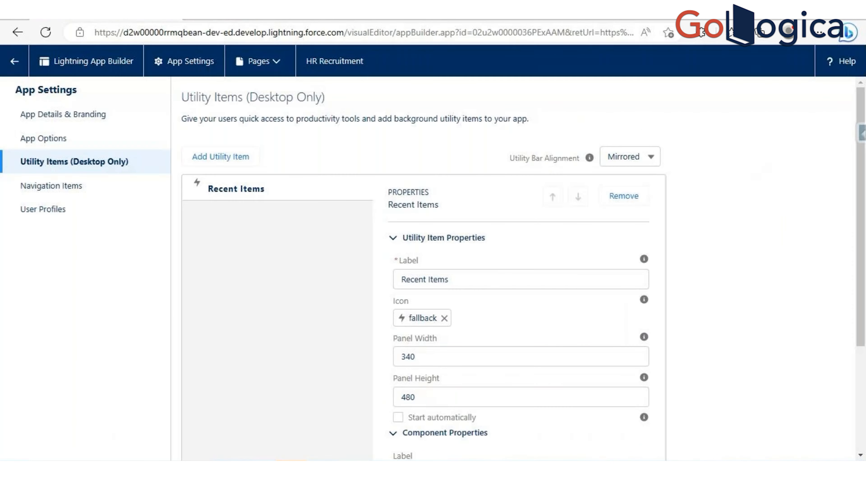
# - Set HR Recruitment's Utility Bar Alignment to Default, save, and reload the app to check the utility bar
pyautogui.click(629, 157)
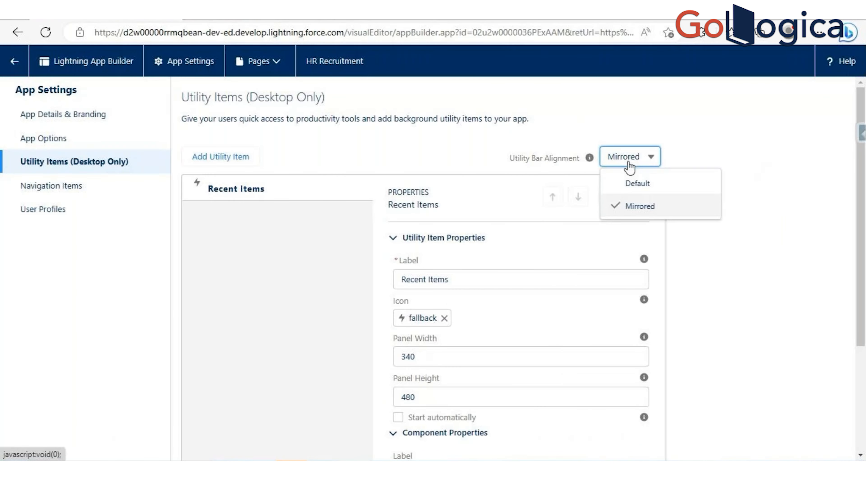
pyautogui.click(631, 187)
pyautogui.click(552, 443)
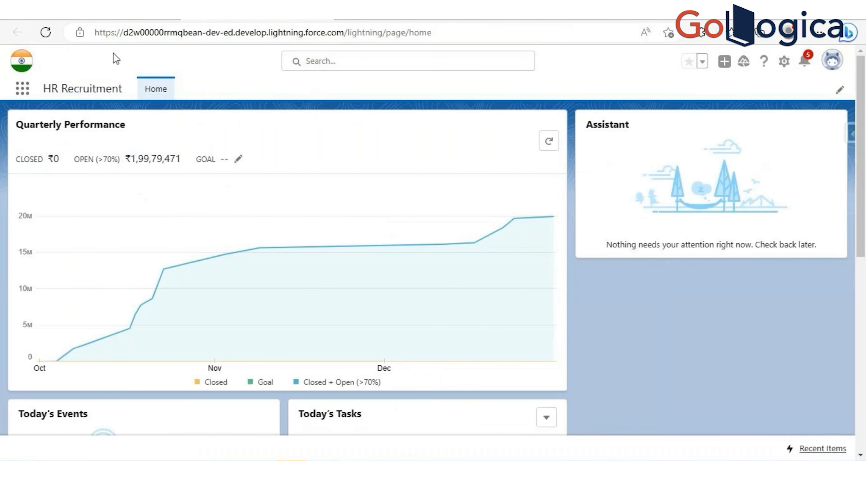
pyautogui.click(46, 32)
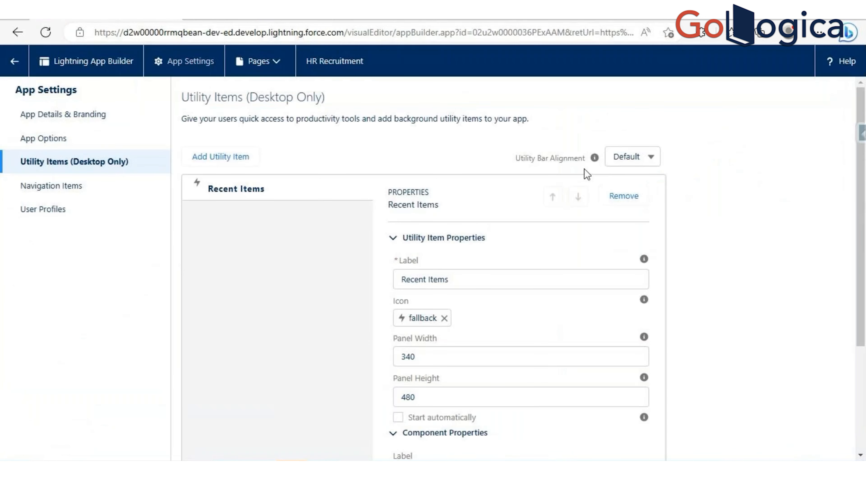
# - Switch HR Recruitment's Utility Bar Alignment back to Mirrored, save, and reload the app
pyautogui.click(629, 160)
pyautogui.click(636, 207)
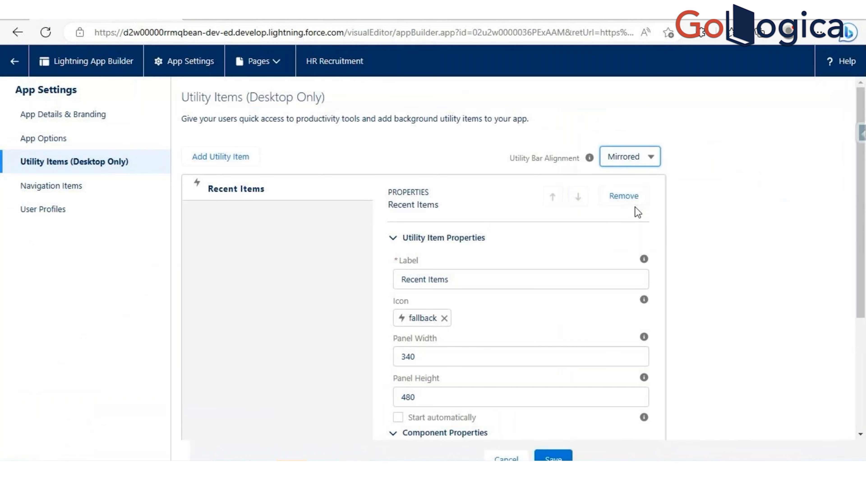
pyautogui.click(553, 442)
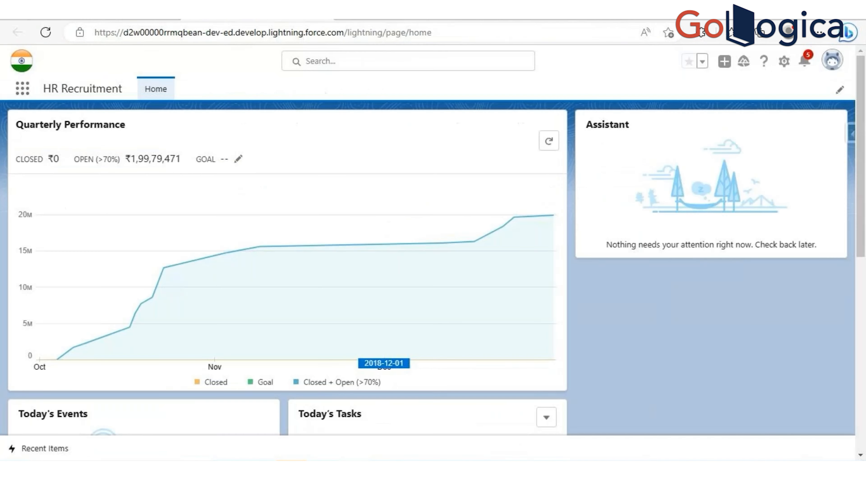
pyautogui.click(45, 32)
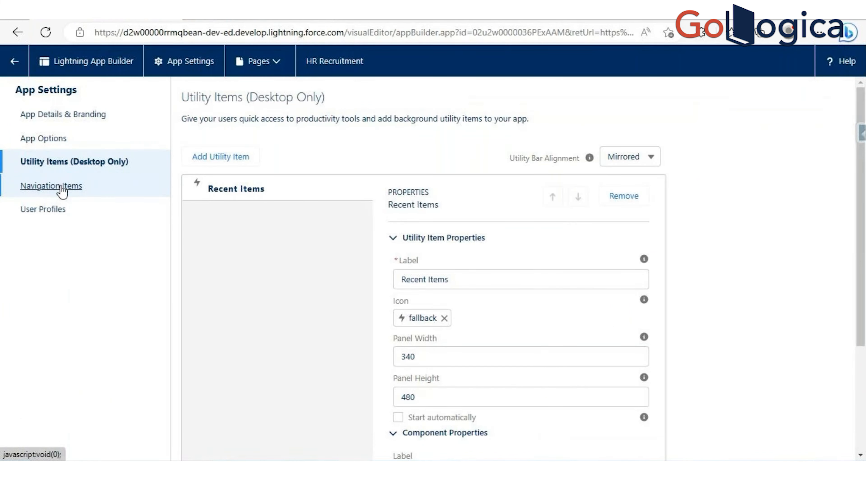
# - Add Accounts to HR Recruitment's selected navigation items, save the settings, and reload the app
pyautogui.click(61, 189)
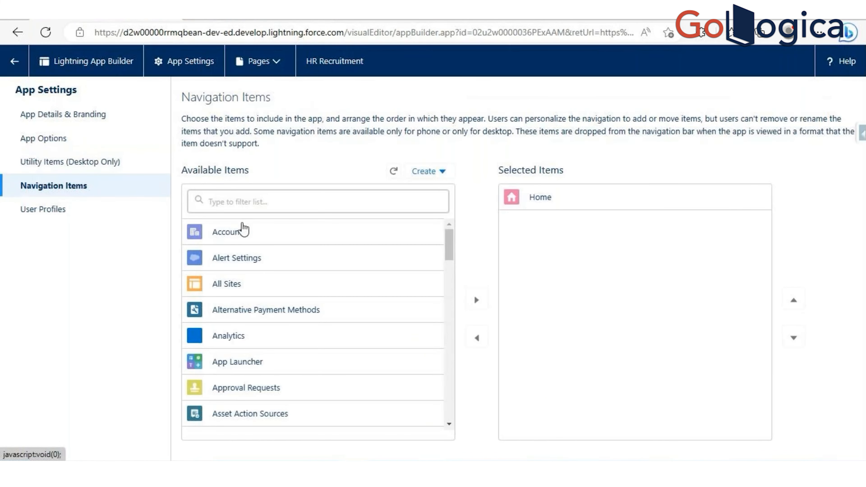
pyautogui.click(477, 300)
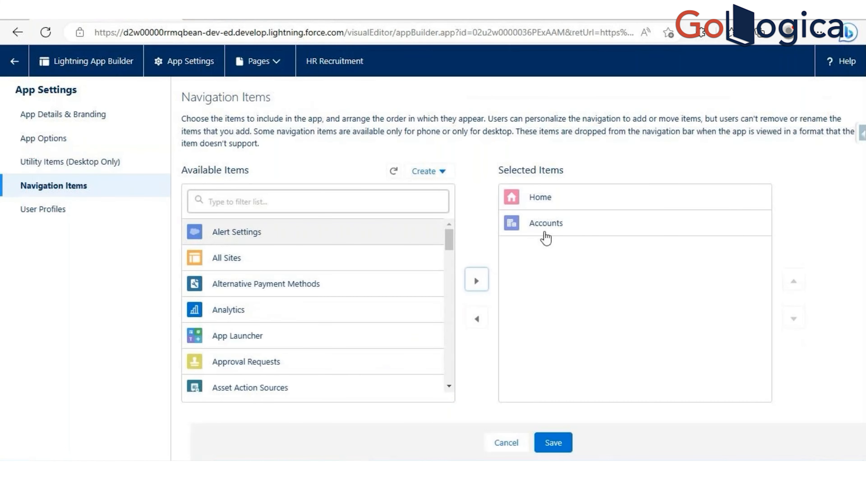
pyautogui.click(552, 443)
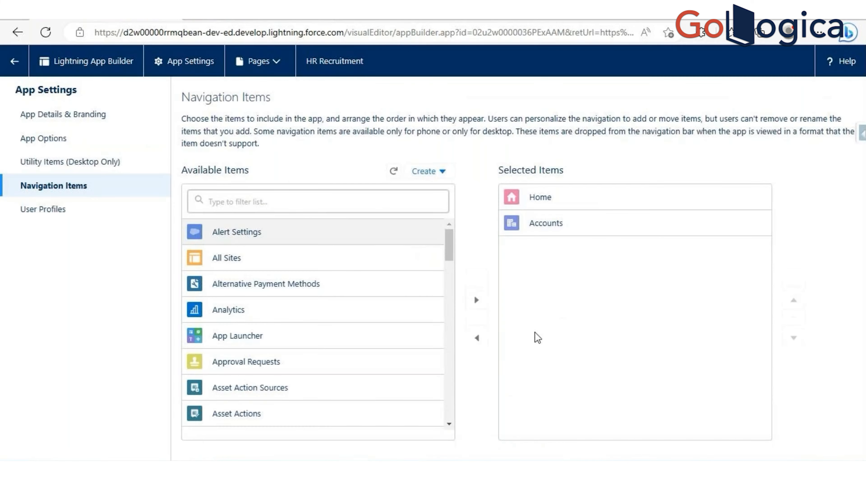
pyautogui.click(218, 10)
pyautogui.click(40, 37)
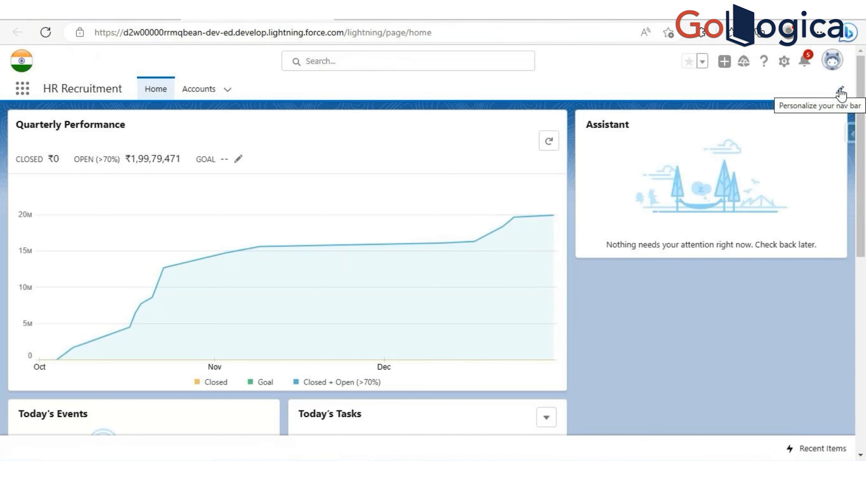
# - Personalize the HR Recruitment navigation bar by adding Campaigns from all available items, and save it
pyautogui.click(840, 91)
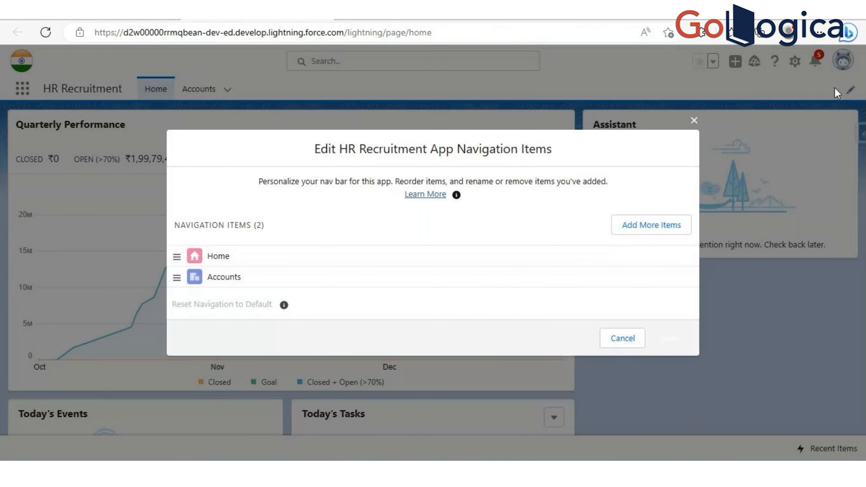
pyautogui.click(644, 228)
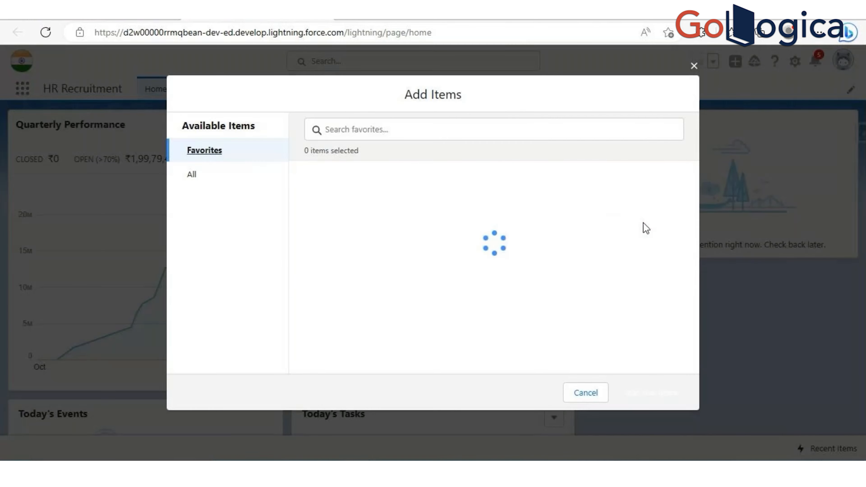
pyautogui.click(207, 186)
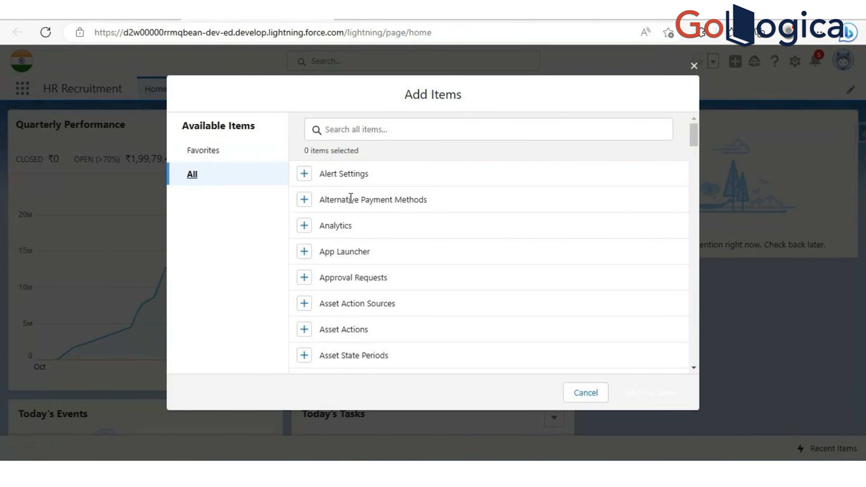
pyautogui.scroll(-3, 361, 256)
pyautogui.scroll(-10, 341, 248)
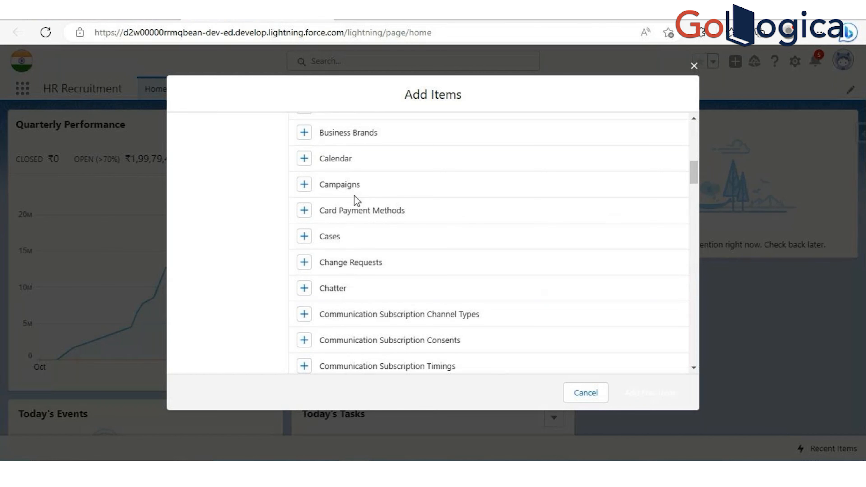
pyautogui.click(307, 186)
pyautogui.click(643, 396)
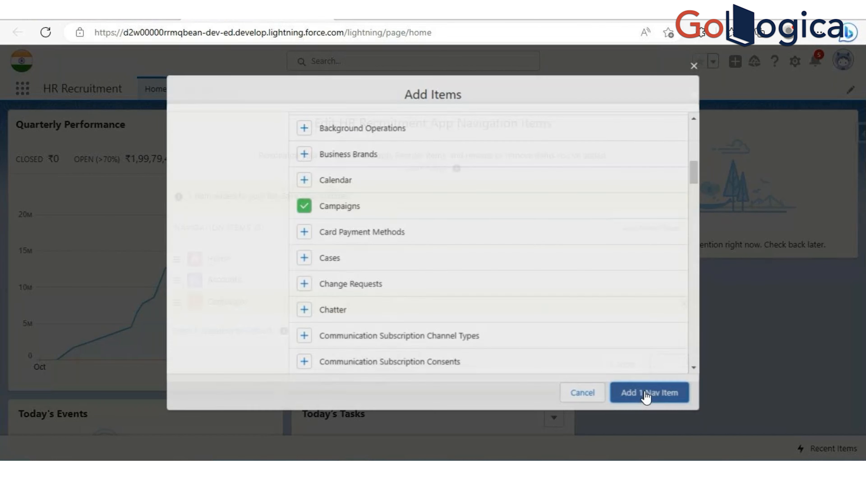
pyautogui.click(660, 361)
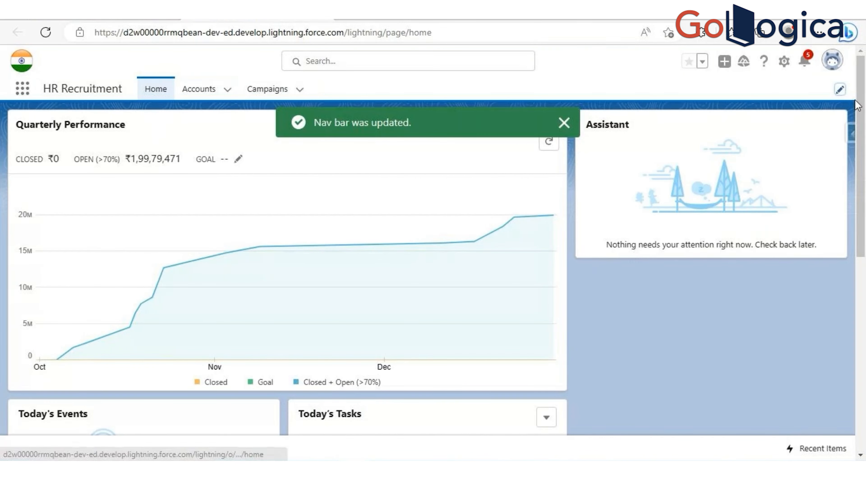
# - Review which HR Recruitment navigation items can be removed in the personalization dialog, and close it without changes
pyautogui.click(839, 90)
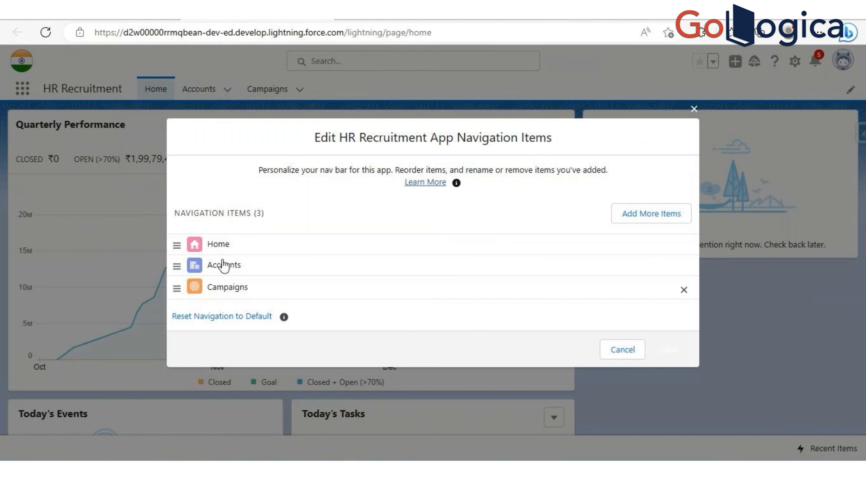
pyautogui.click(627, 349)
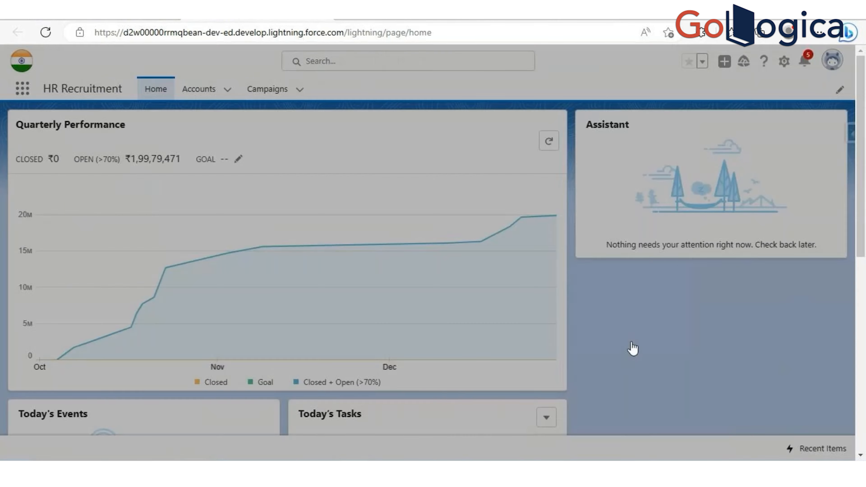
# - Reload the HR Recruitment app settings page, remove Campaigns from the app's personalized navigation bar, and save the change
pyautogui.click(840, 90)
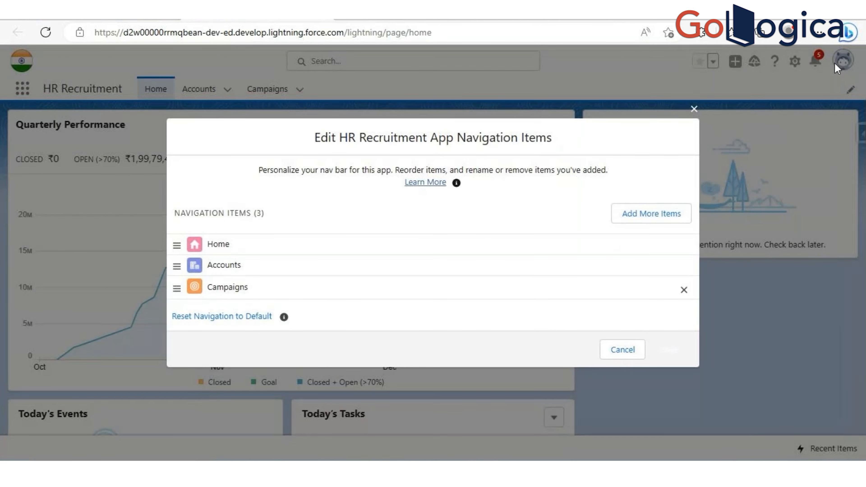
pyautogui.click(692, 110)
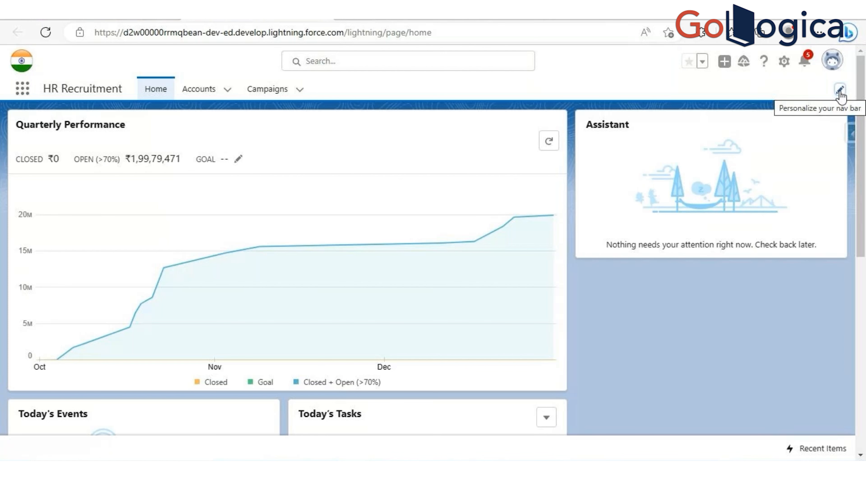
pyautogui.click(839, 91)
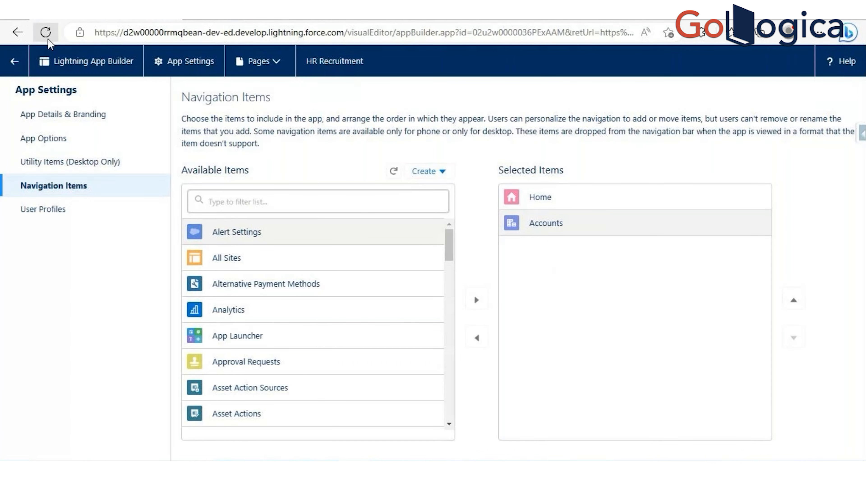
pyautogui.click(45, 32)
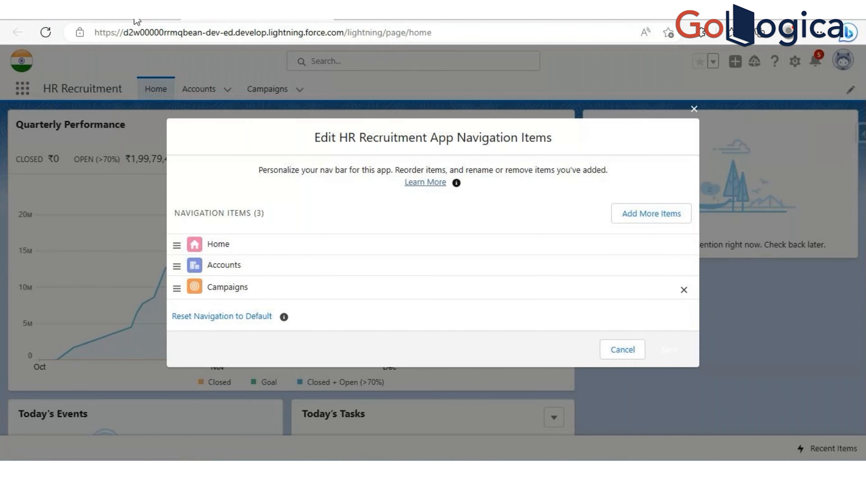
pyautogui.click(683, 289)
pyautogui.click(668, 341)
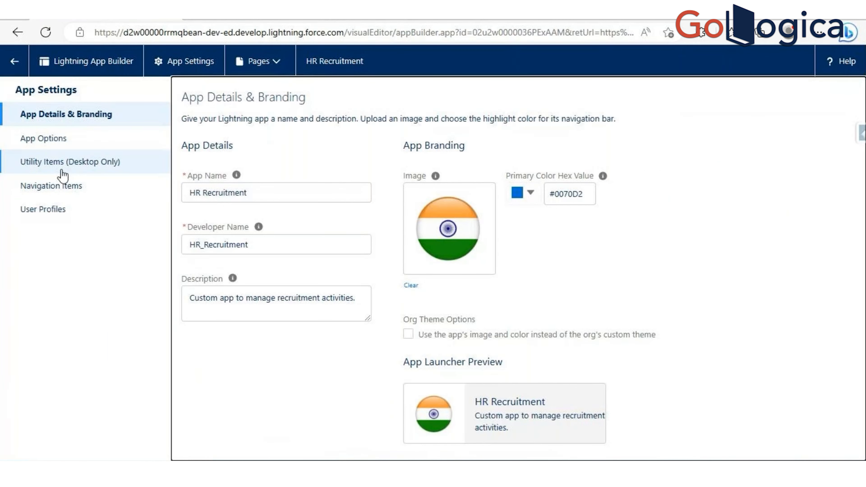
# - Try adding Campaigns to HR Recruitment's selected navigation items in the app settings, and discard the change
pyautogui.click(69, 188)
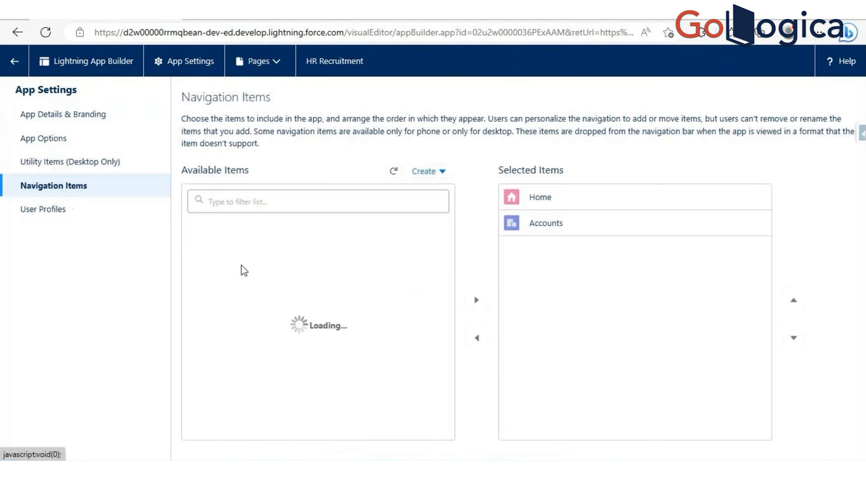
pyautogui.scroll(-12, 269, 360)
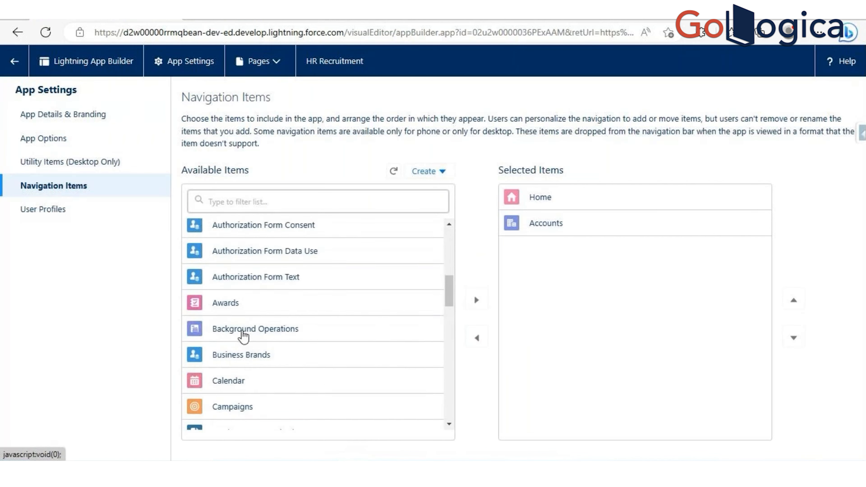
pyautogui.click(233, 250)
pyautogui.click(477, 300)
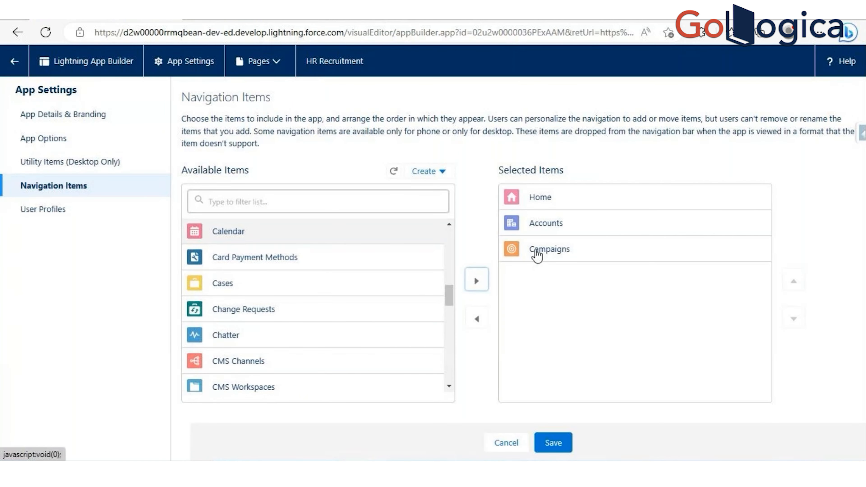
pyautogui.click(506, 443)
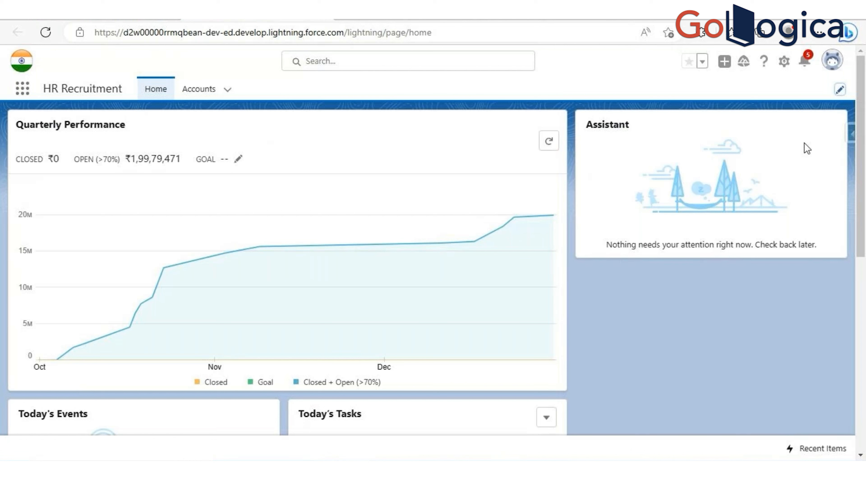
# - Add Campaigns from all available items to the HR Recruitment navigation items in the nav bar personalization
pyautogui.click(839, 91)
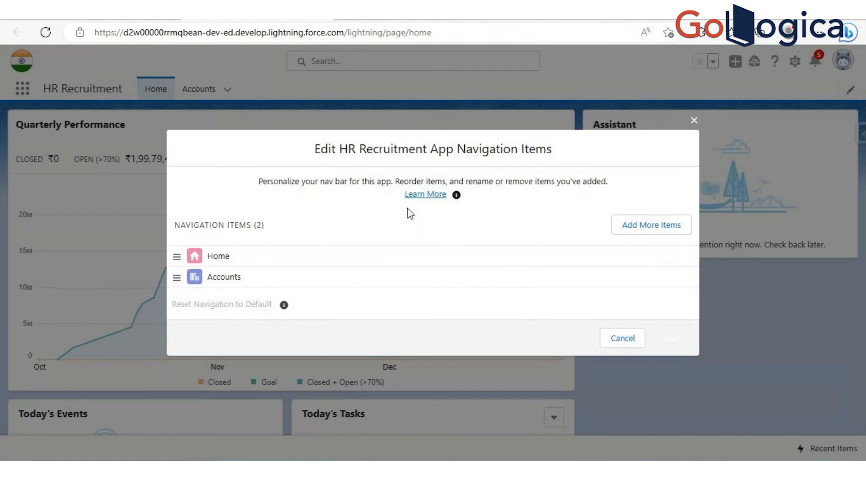
pyautogui.click(637, 233)
pyautogui.click(201, 176)
pyautogui.scroll(-5, 342, 226)
pyautogui.scroll(-5, 330, 247)
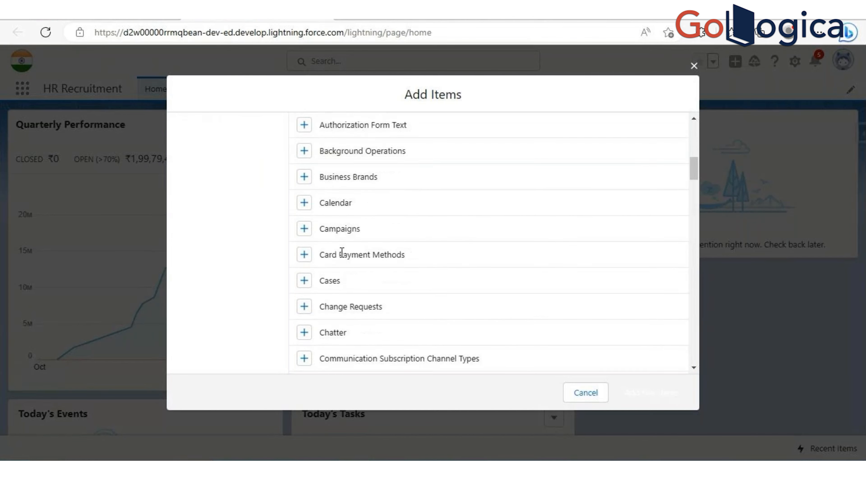
pyautogui.click(304, 224)
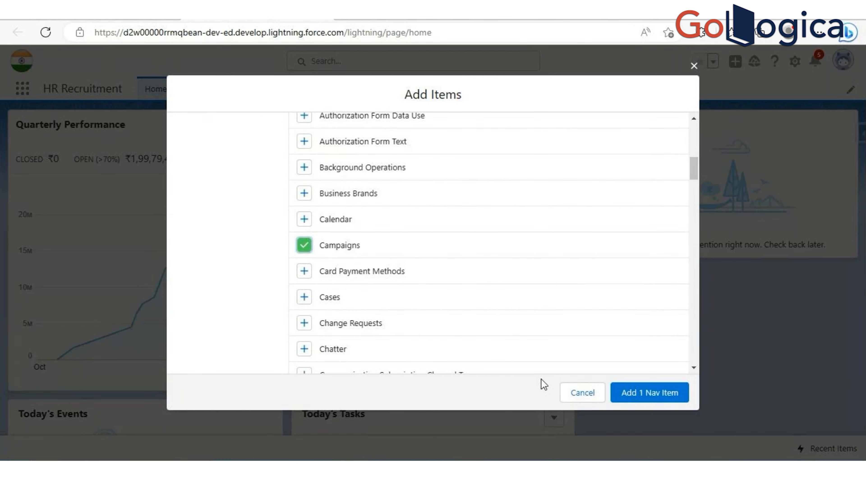
pyautogui.click(636, 399)
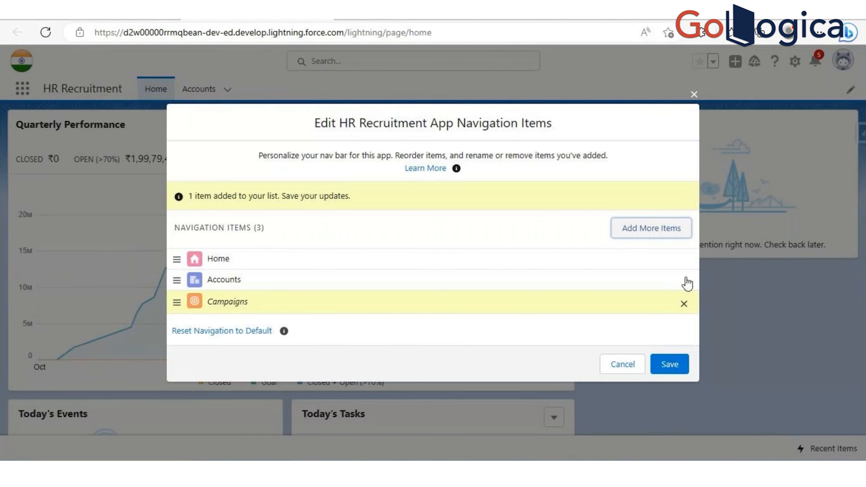